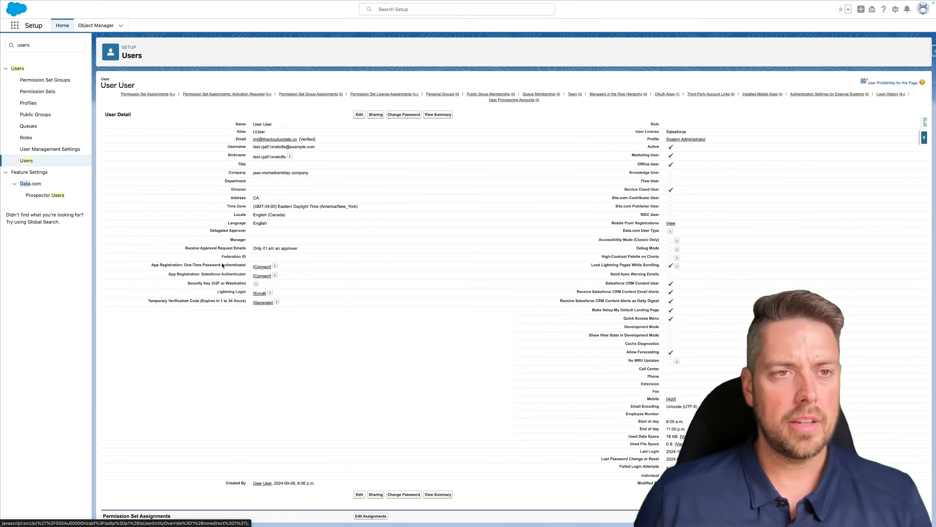
- Confirm the Billing User entry under the user's Permission Set License Assignments
scroll(234, 377, "down", 6)
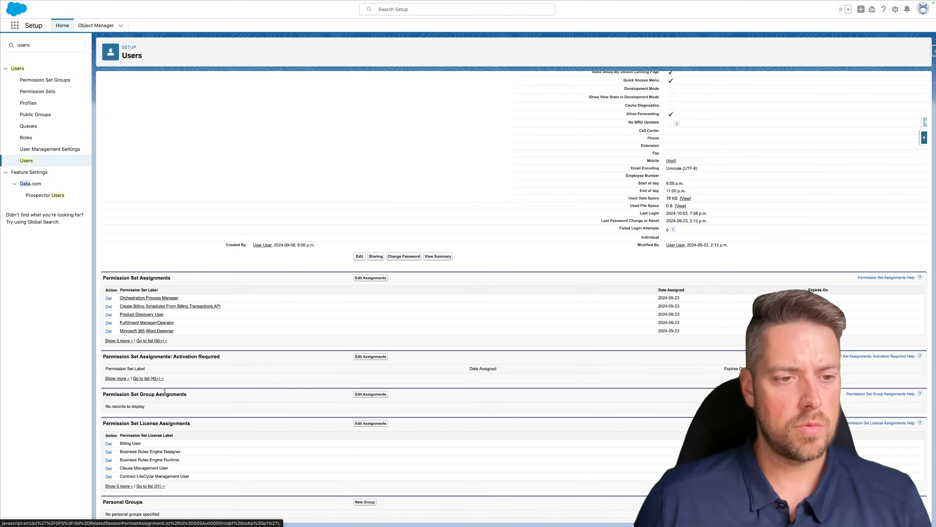
left_click_drag(148, 445, 120, 443)
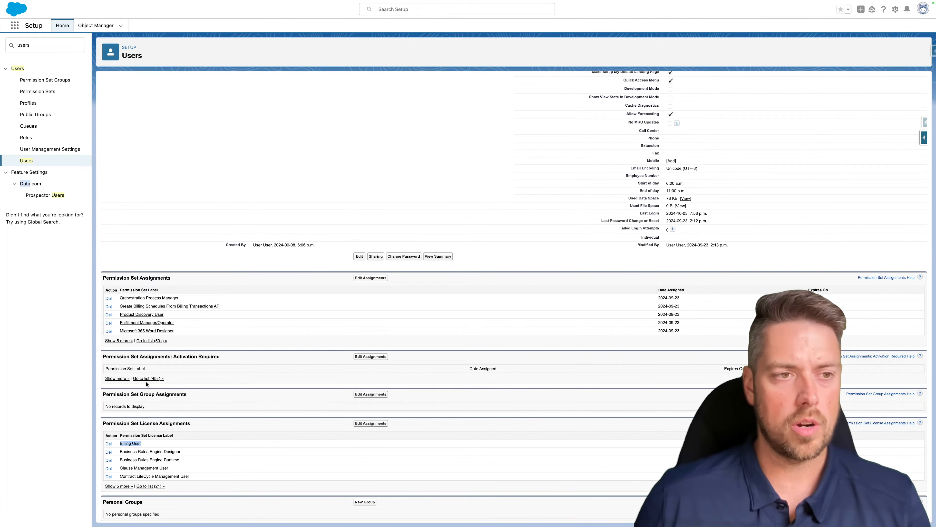
scroll(139, 229, "up", 1)
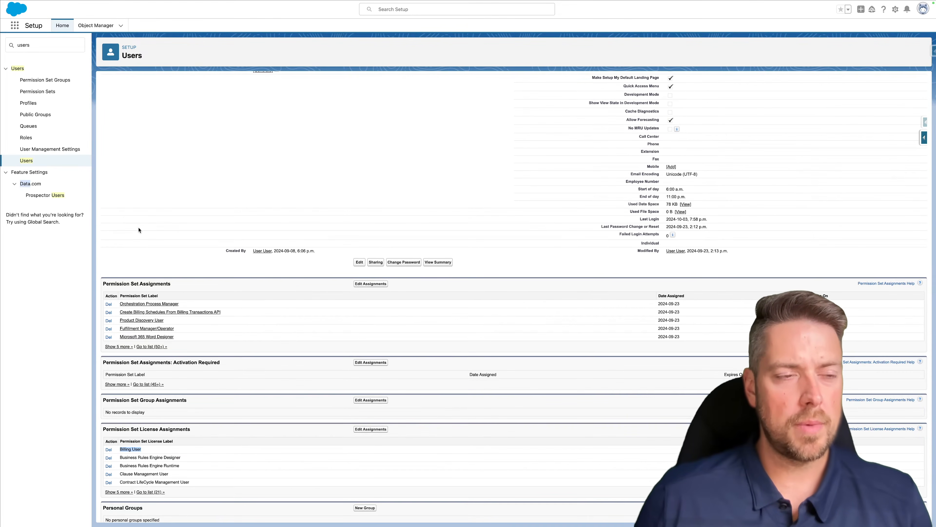
left_click_drag(31, 45, 1, 47)
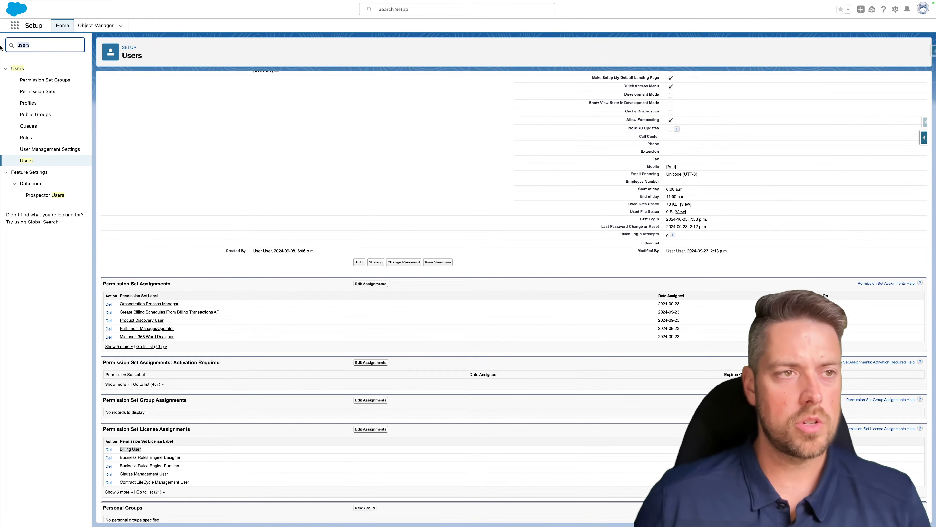
- Find Data Pipeline with Quick Find 'data pip' and switch it to Enabled on Getting Started
type("data pipe")
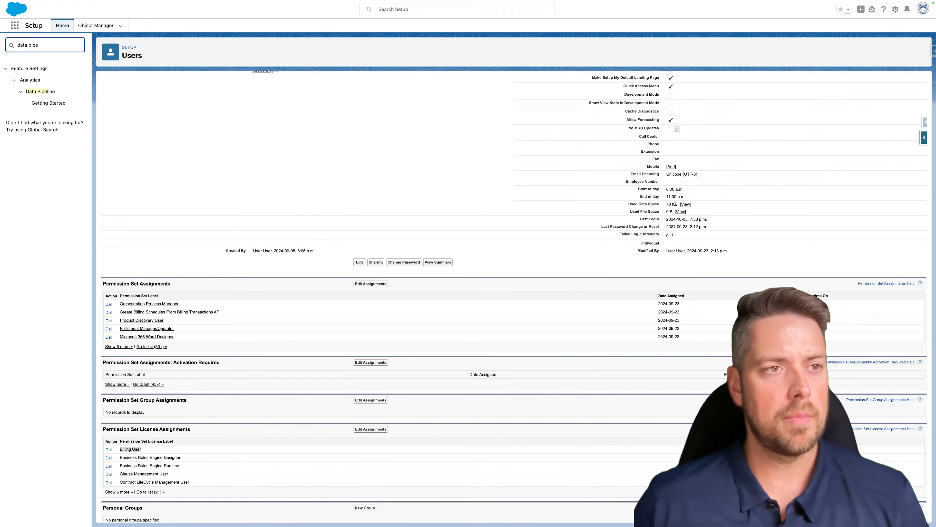
left_click(49, 104)
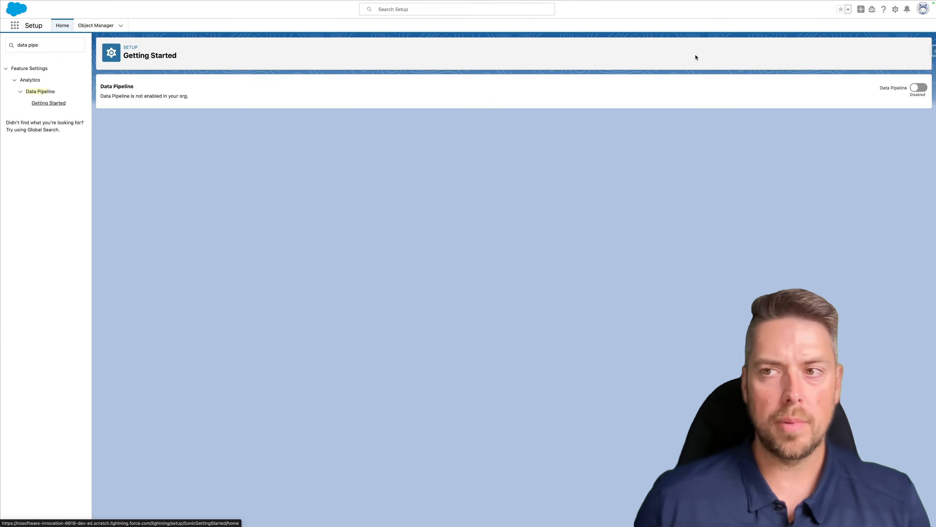
left_click(883, 87)
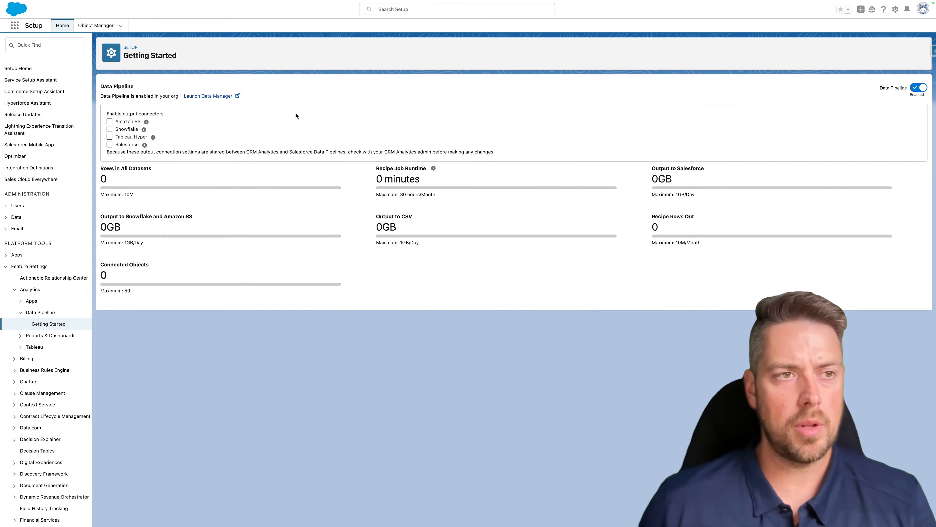
left_click(49, 45)
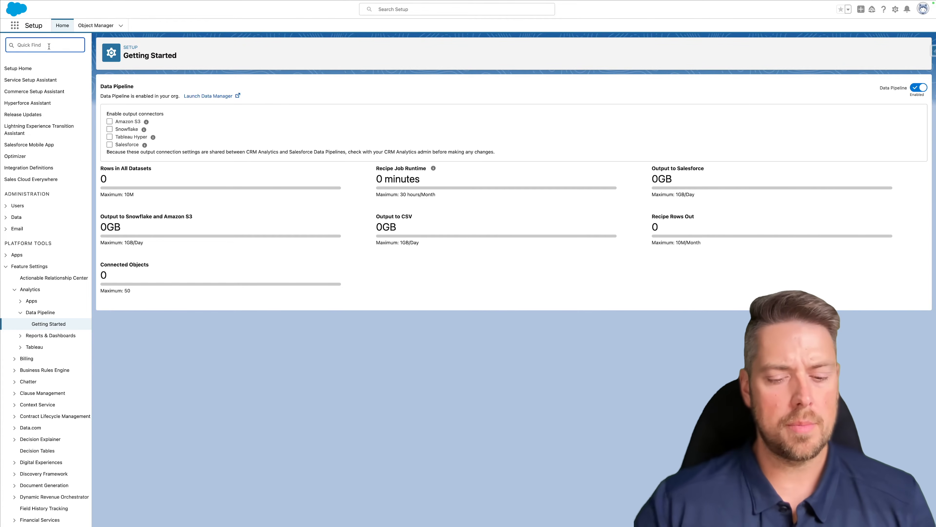
- Turn Billing on in Billing Settings and dismiss the billing access error
type("billi")
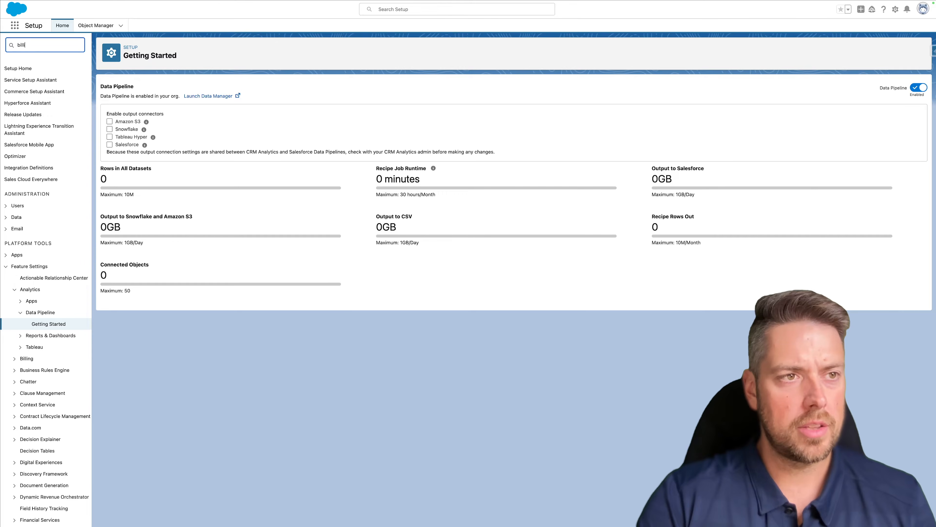
type("ng")
left_click(46, 92)
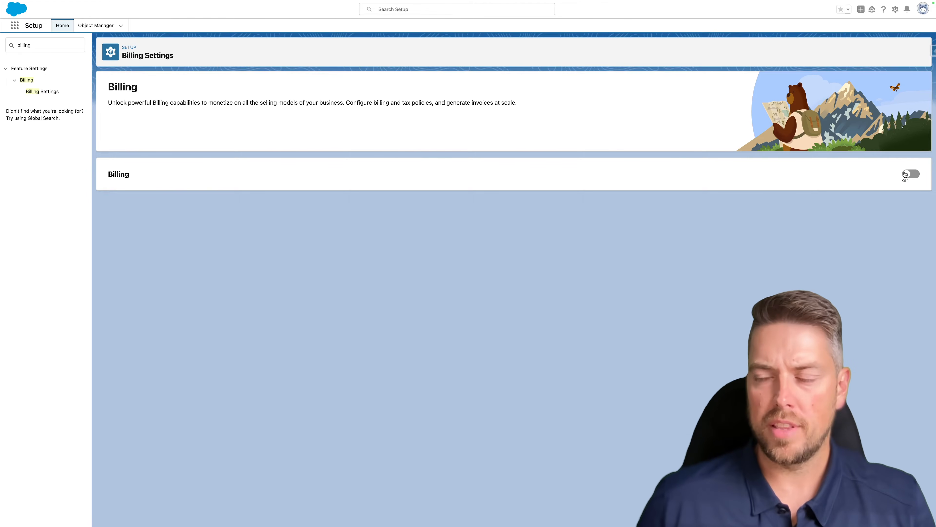
left_click(914, 176)
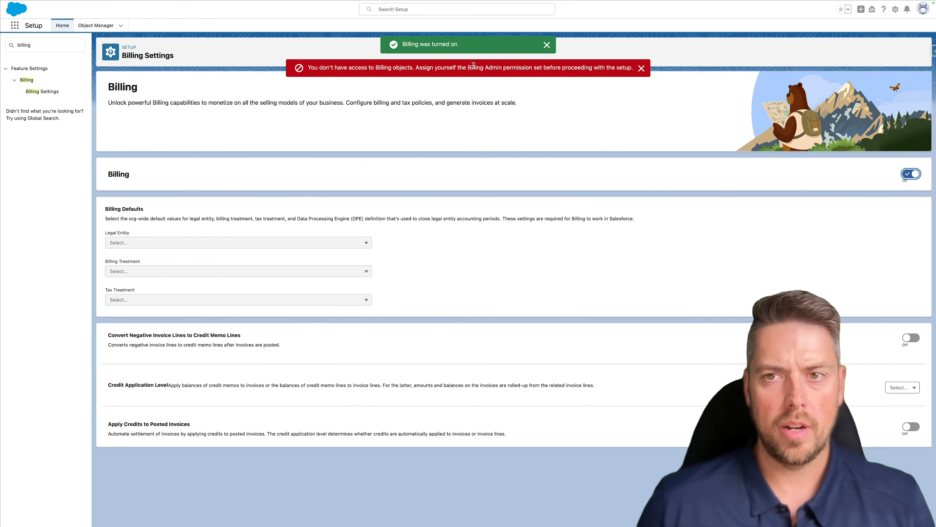
left_click(642, 68)
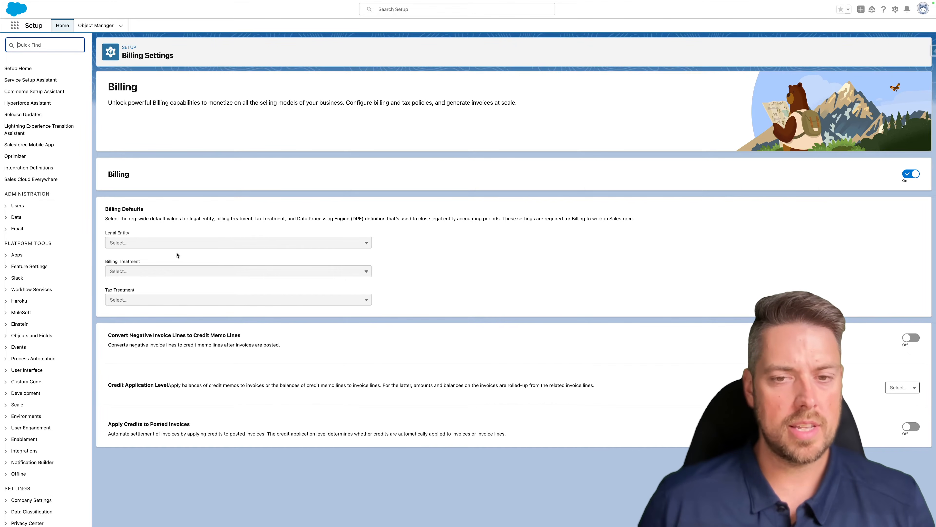
- Reload Billing Settings and expand the billing Guided Setup steps
left_click(35, 32)
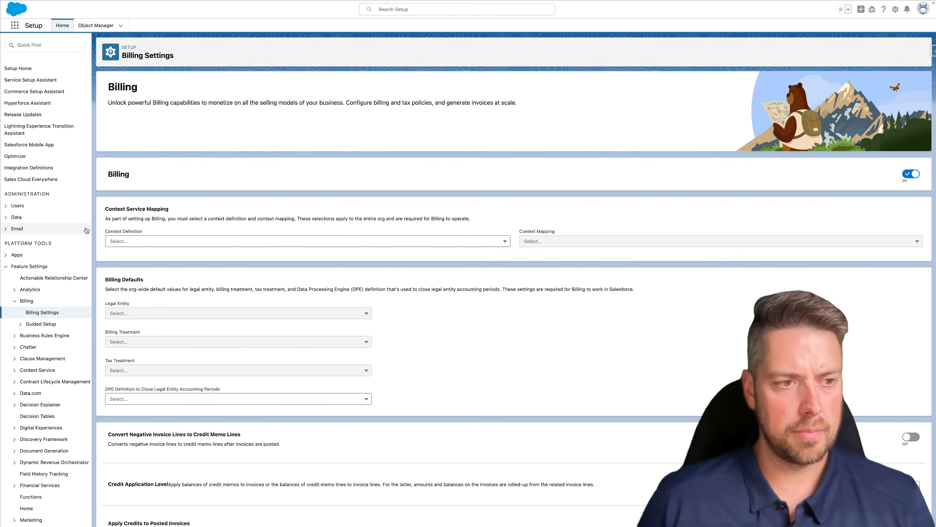
scroll(40, 295, "down", 3)
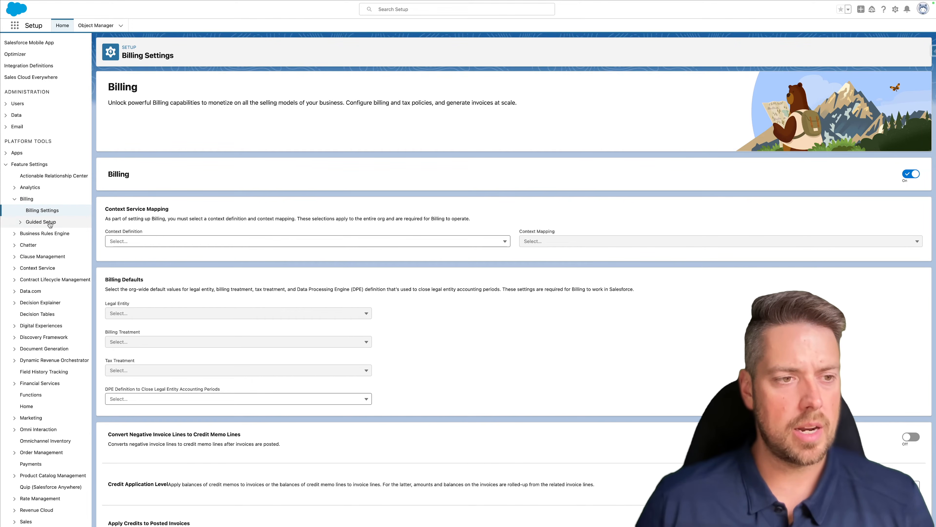
left_click(20, 222)
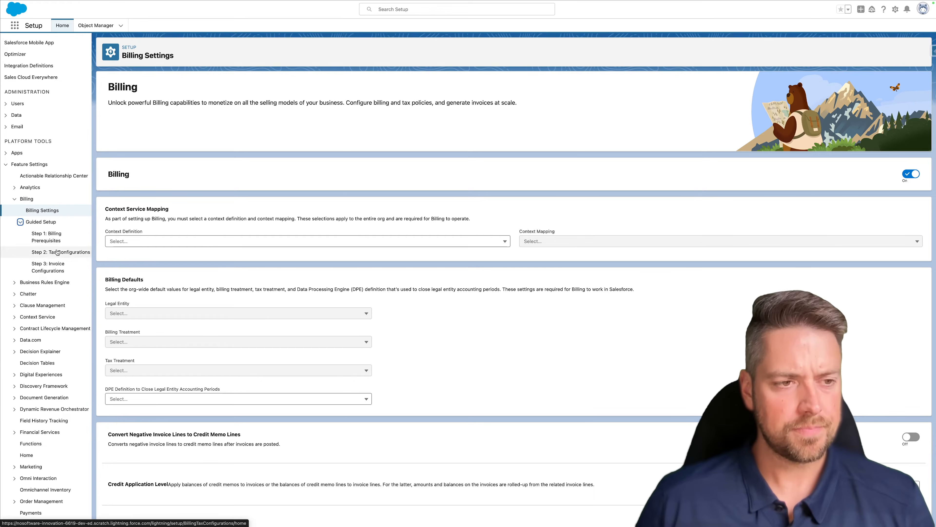
- Open Step 1: Billing Prerequisites, expand both sections, and go to Create Legal Entity
left_click(59, 238)
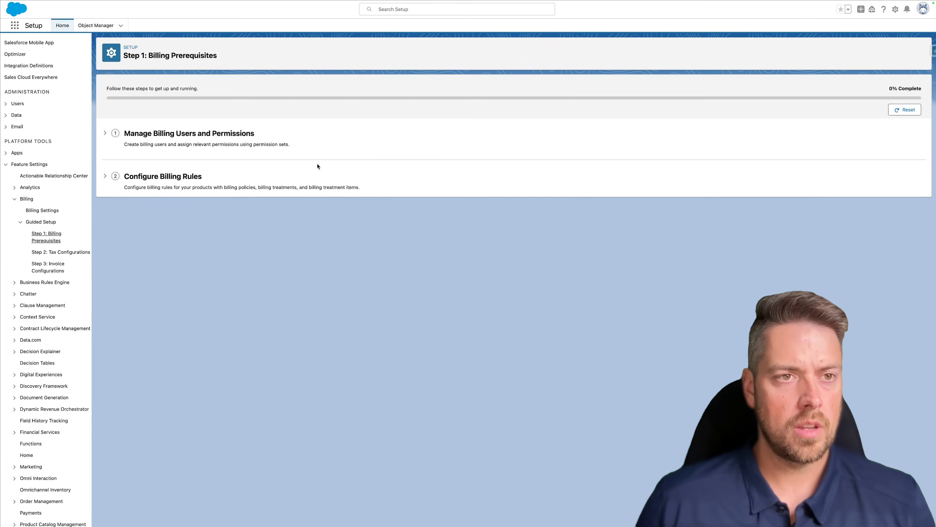
left_click(105, 134)
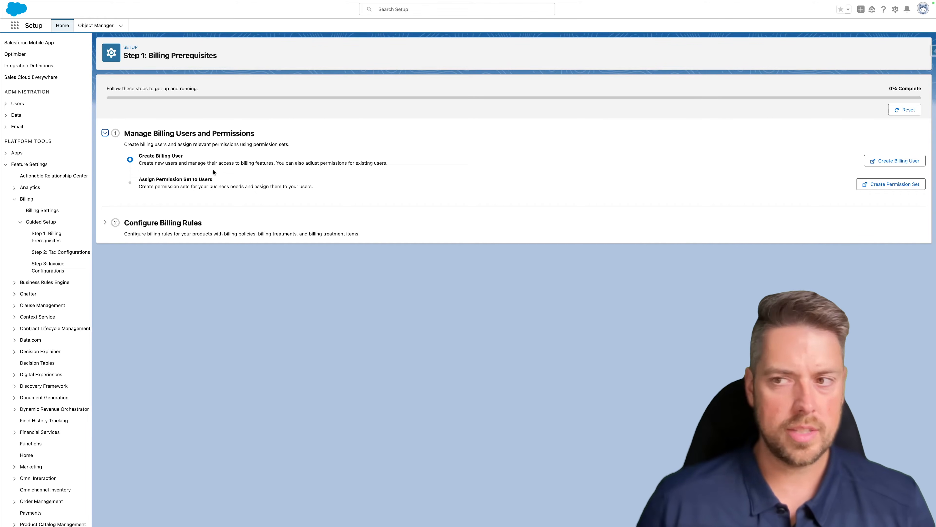
left_click(105, 223)
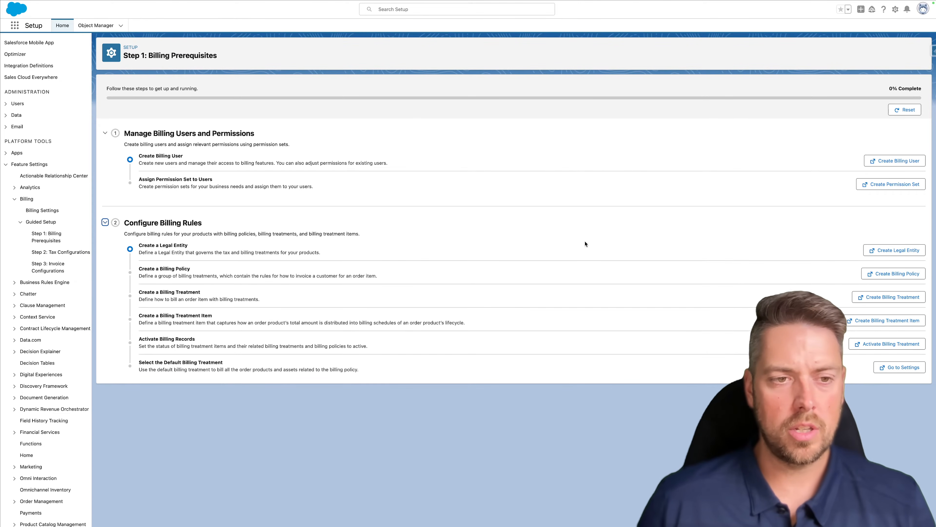
left_click(891, 251)
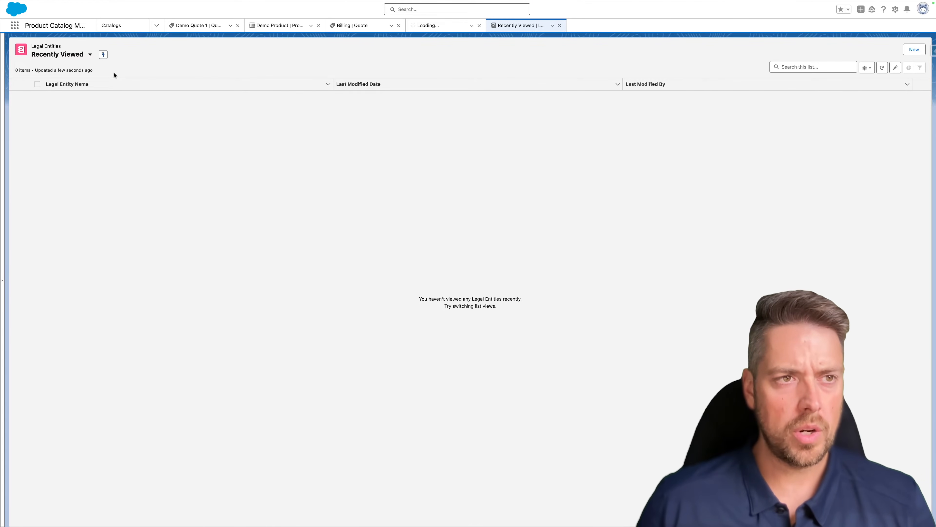
- Start a new legal entity named 'Demo Legal Entity', reusing the name as Company Name
left_click(913, 50)
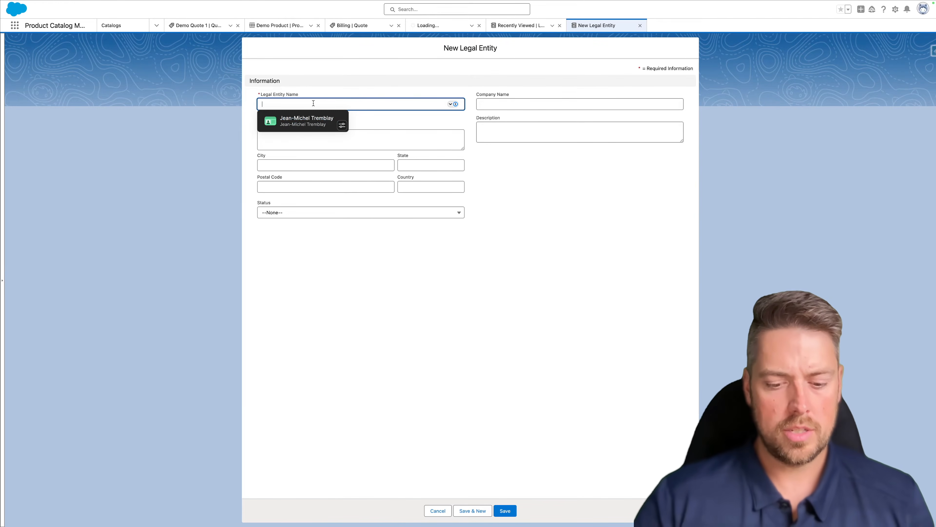
type("Demo Legal Entity")
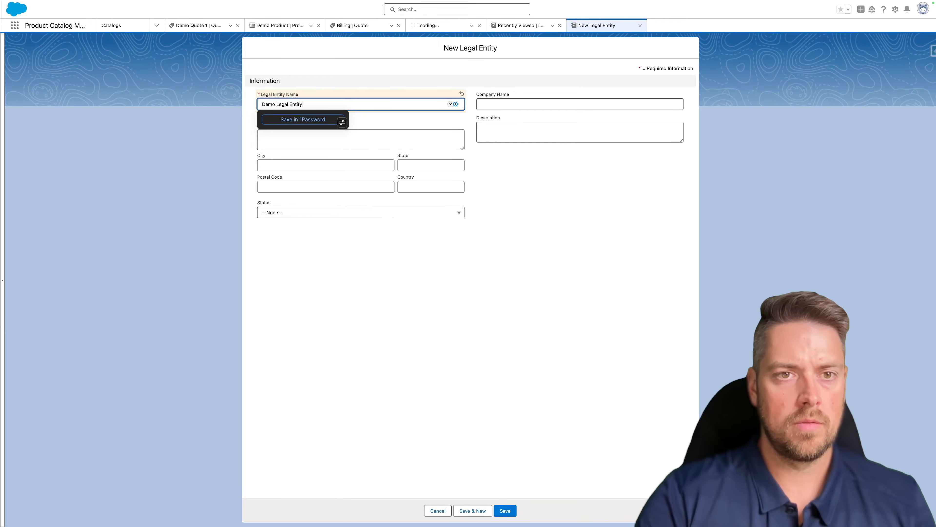
key("Tab")
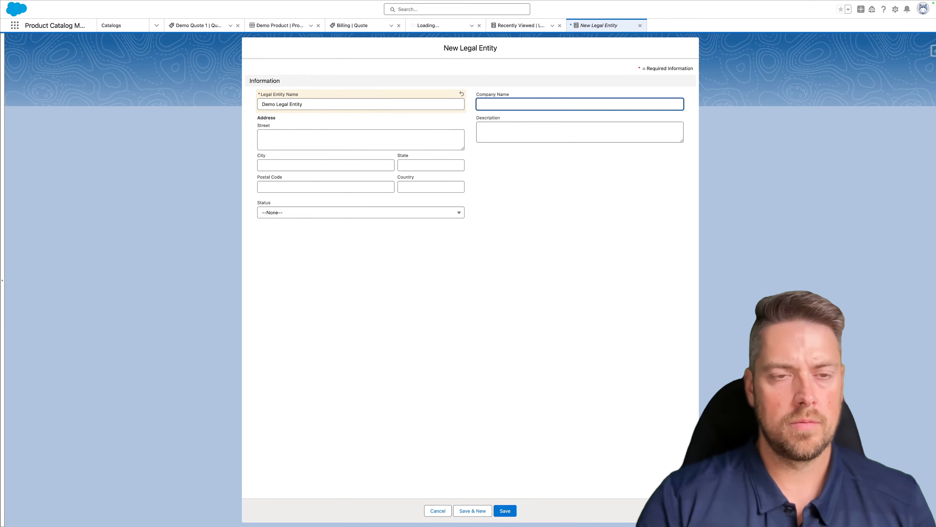
key("shift+Tab")
key("super+c")
left_click(501, 99)
key("super+v")
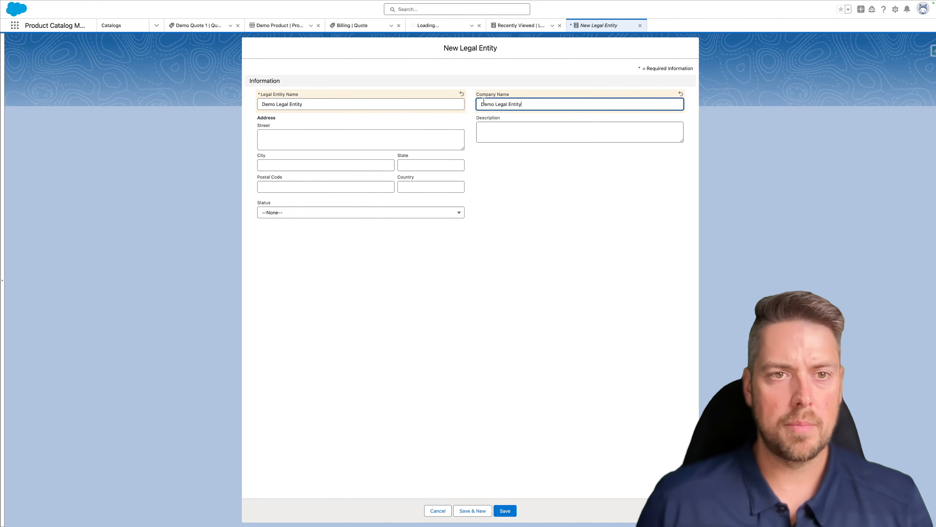
- Enter the address: 123 DEMO, CITY, NY, 12345, USA
left_click(347, 137)
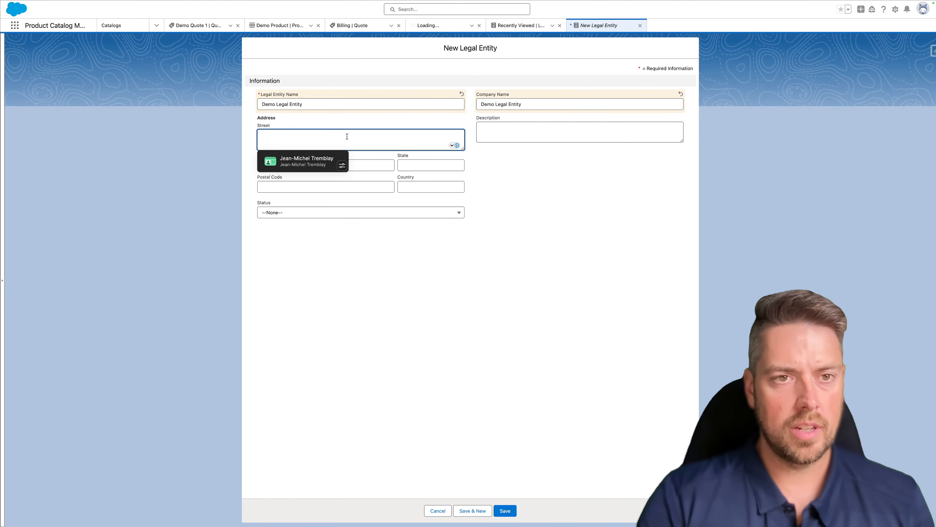
type("123 DEMO")
key("Tab")
type("CITY")
key("Tab")
type("NY")
key("Tab")
type("12345")
key("Tab")
type("USA")
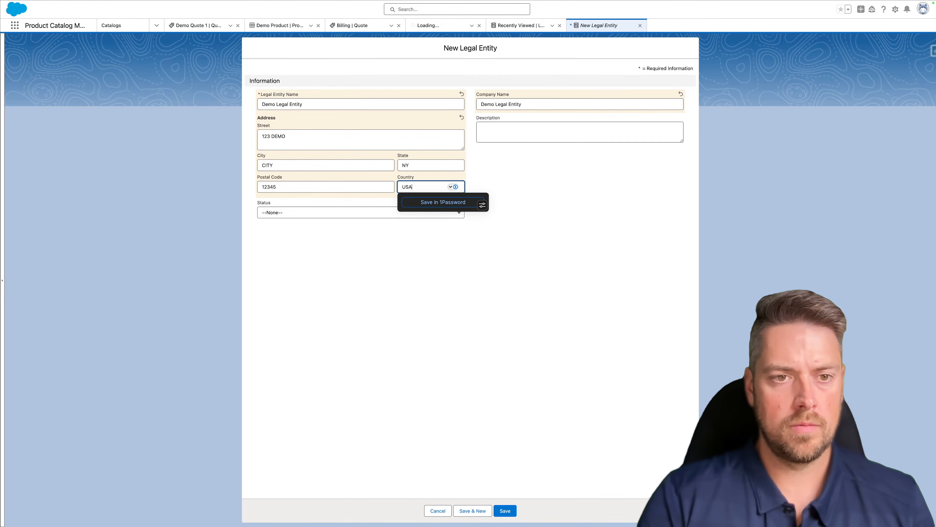
key("Tab")
key("Tab")
- Set the legal entity status to Active, save it, and return to Billing Prerequisites
left_click(325, 213)
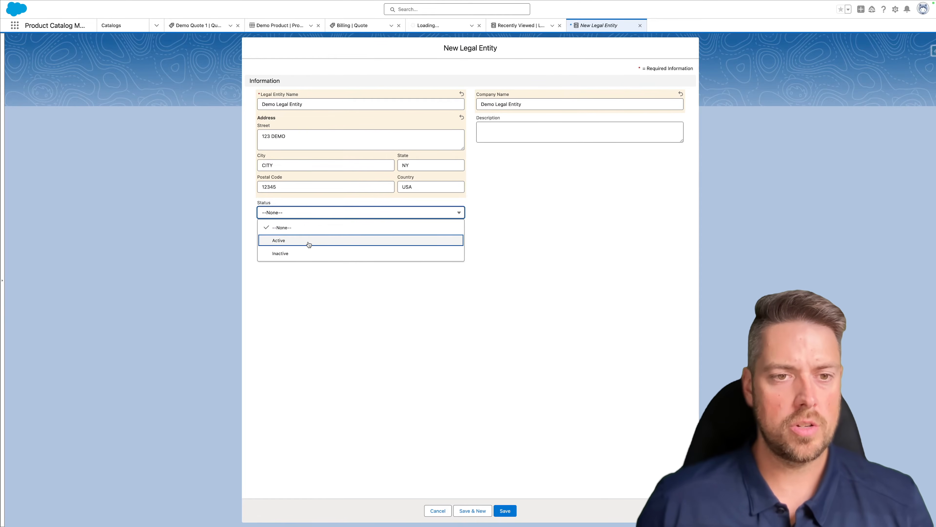
left_click(308, 241)
left_click(505, 511)
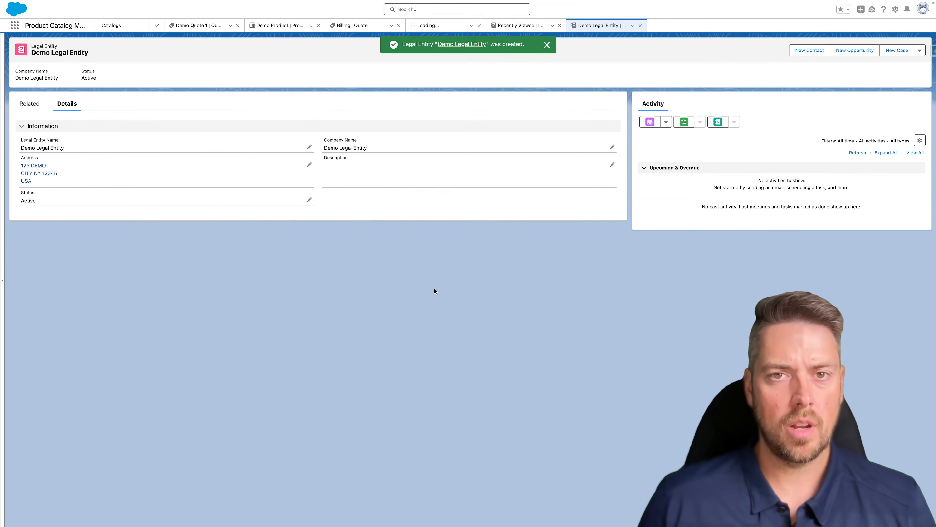
mouse_move(210, 3)
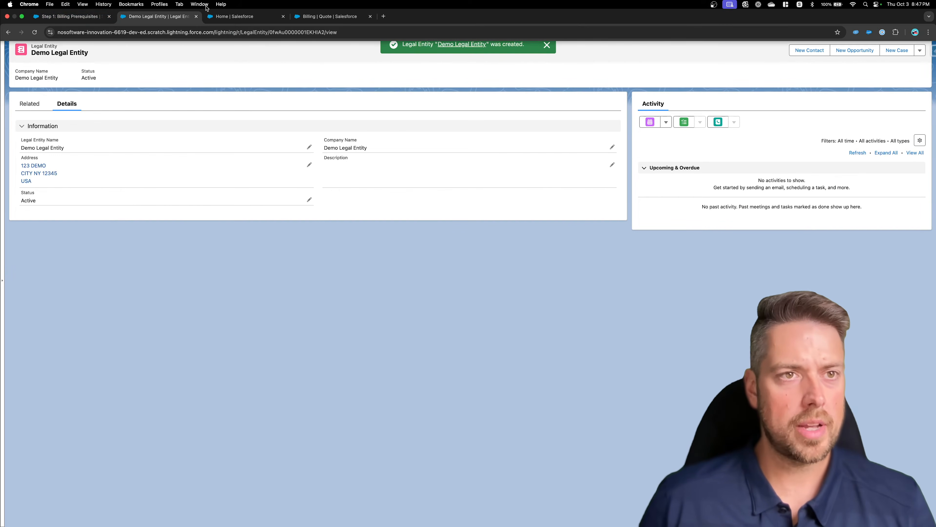
left_click(76, 17)
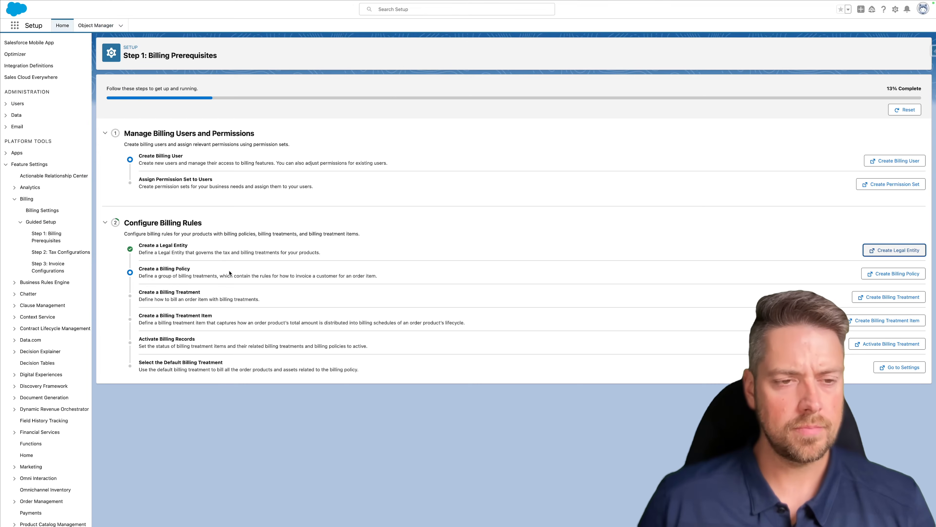
- Save a Draft billing policy 'Billing Policy' with Manual billing treatment selection
left_click(896, 273)
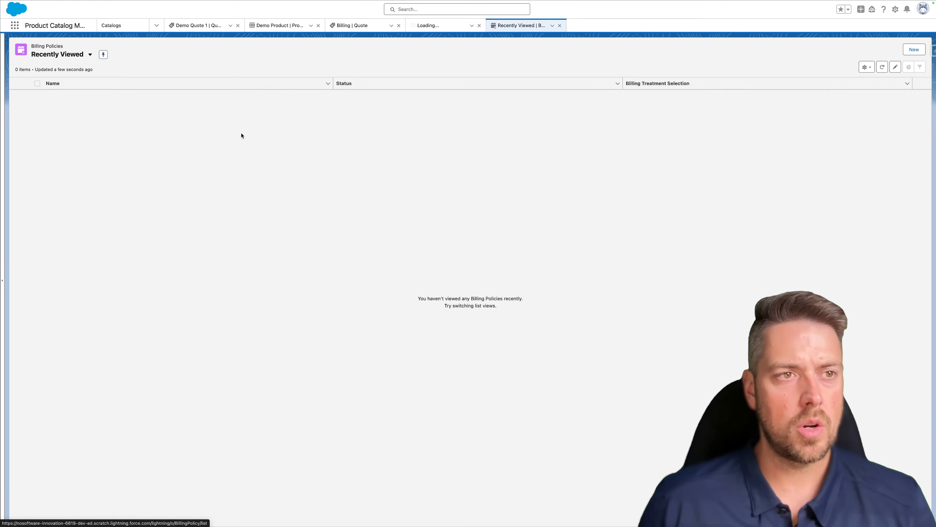
left_click(918, 51)
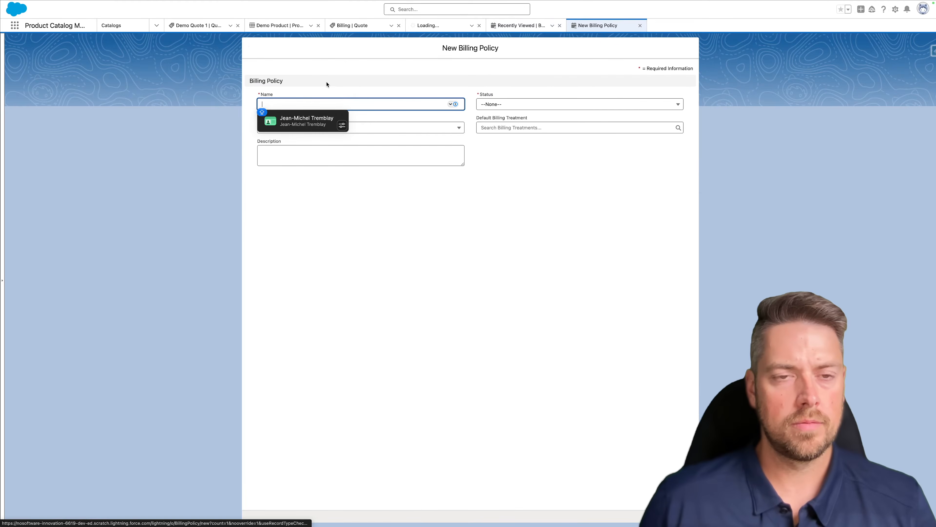
type("BIL")
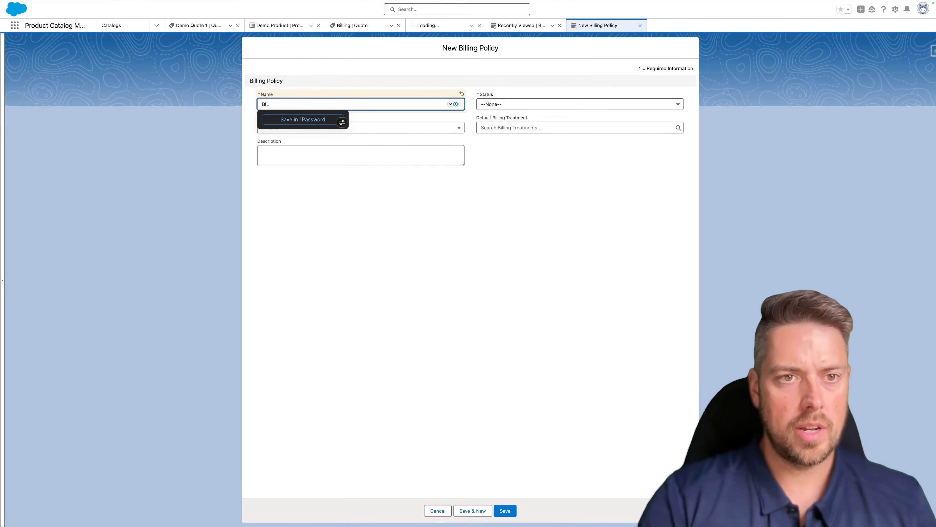
type("ling")
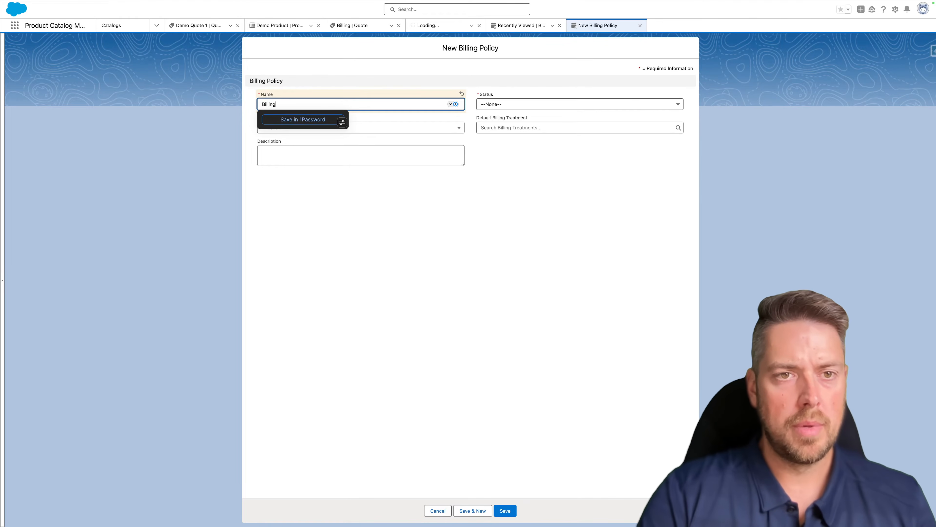
type(" Policy")
key("Tab")
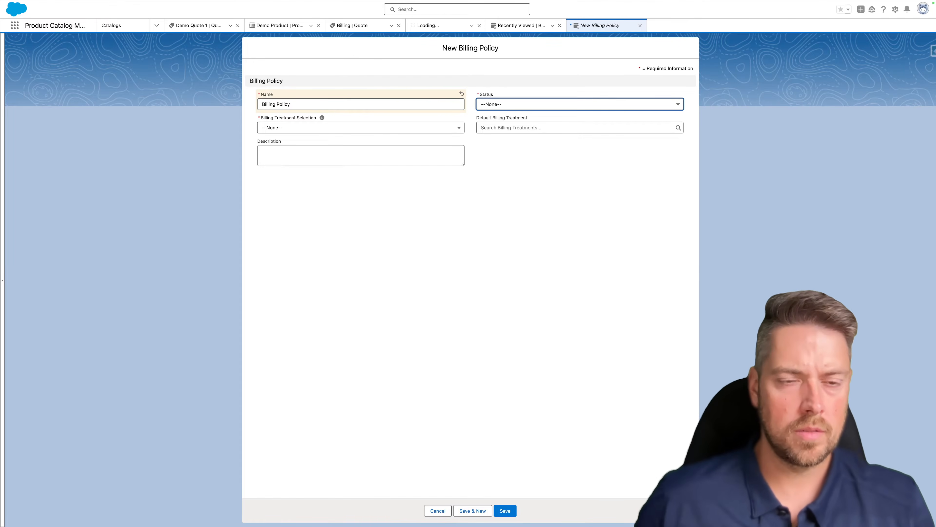
left_click(504, 106)
left_click(497, 132)
left_click(324, 127)
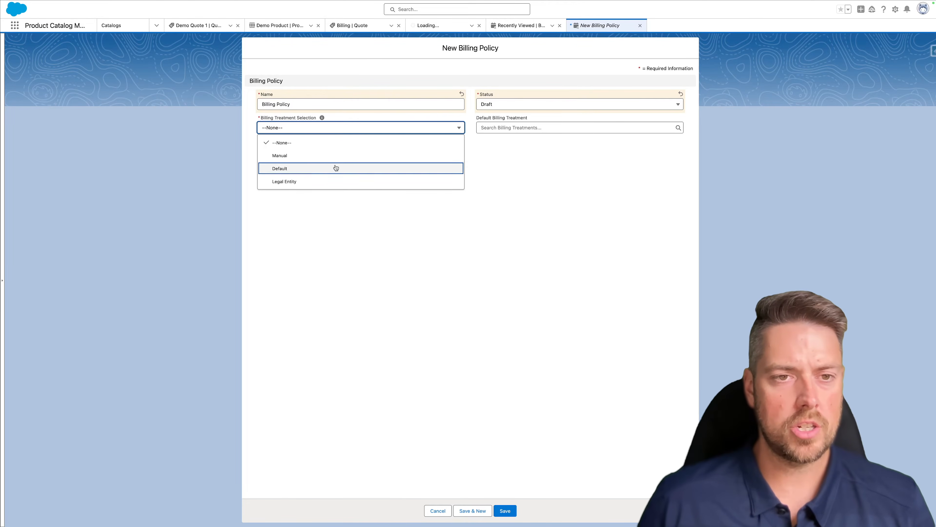
left_click(349, 157)
left_click(494, 129)
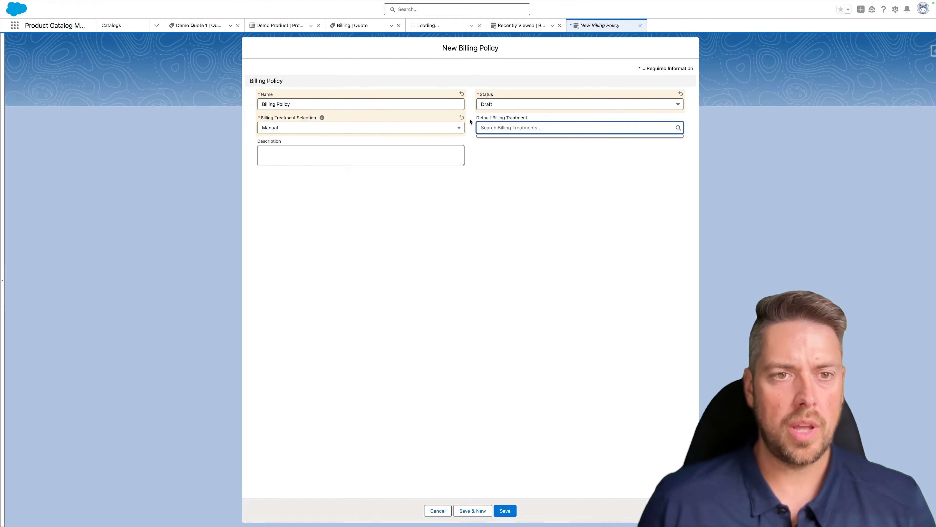
left_click(491, 149)
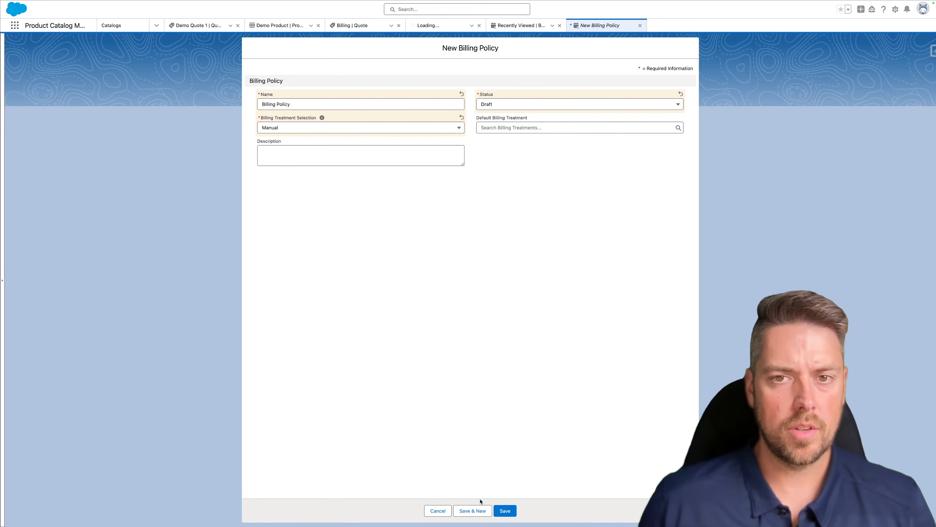
left_click(505, 510)
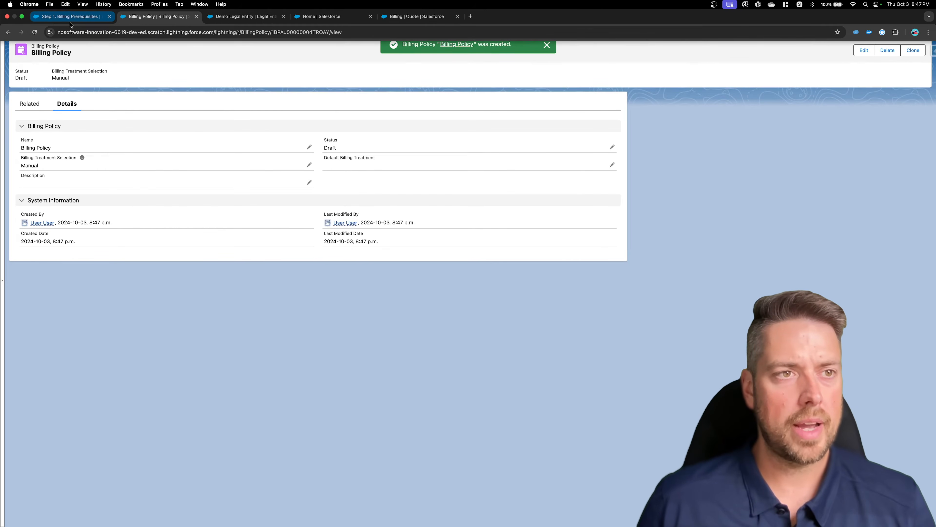
left_click(70, 17)
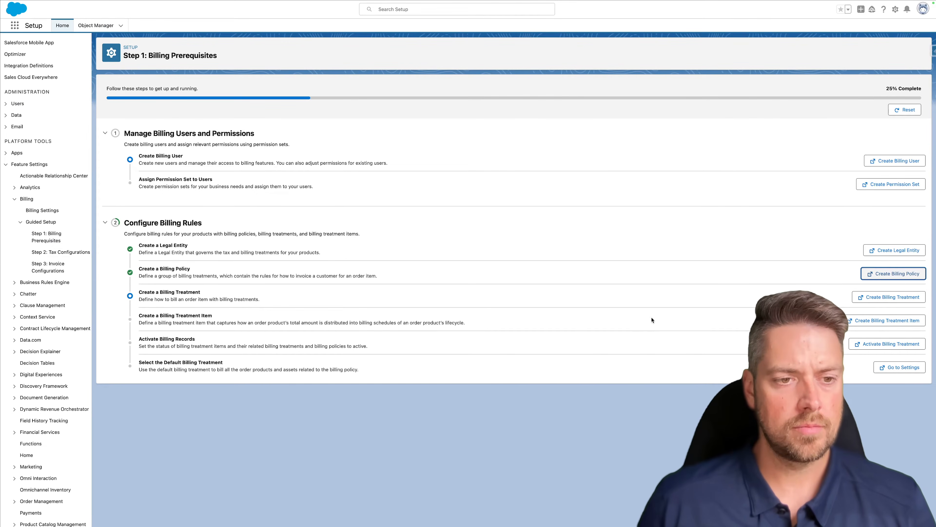
- Start a new billing treatment 'Billing Treatment' linked to Billing Policy and Demo Legal Entity
left_click(881, 298)
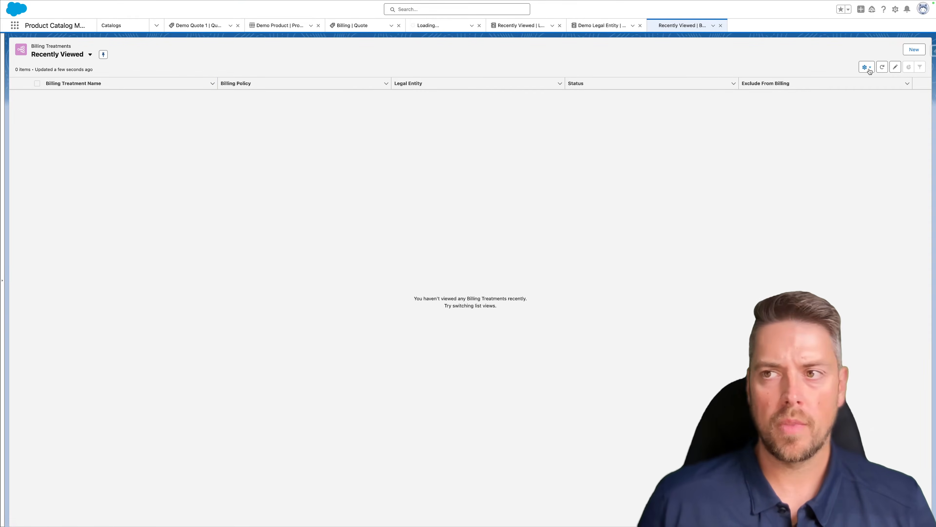
left_click(913, 50)
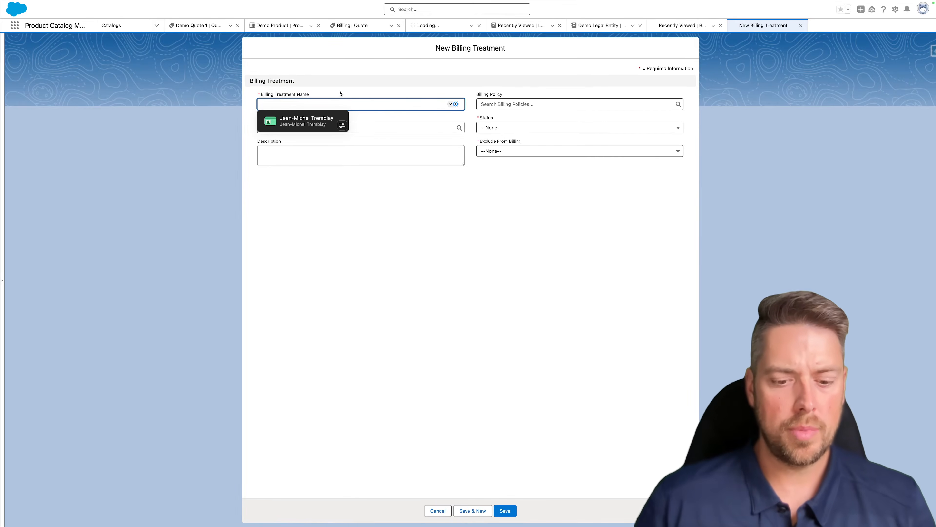
type("Billing Treatment")
key("Tab")
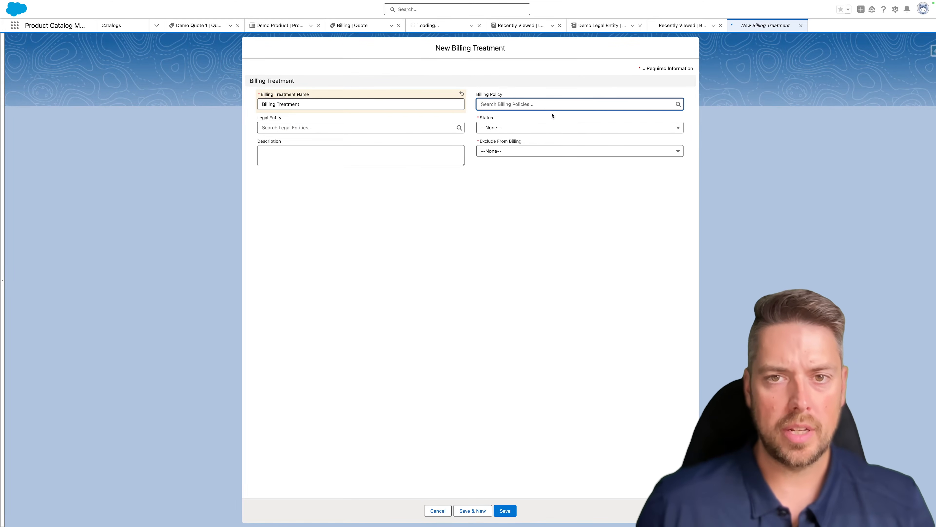
left_click(667, 104)
left_click(506, 132)
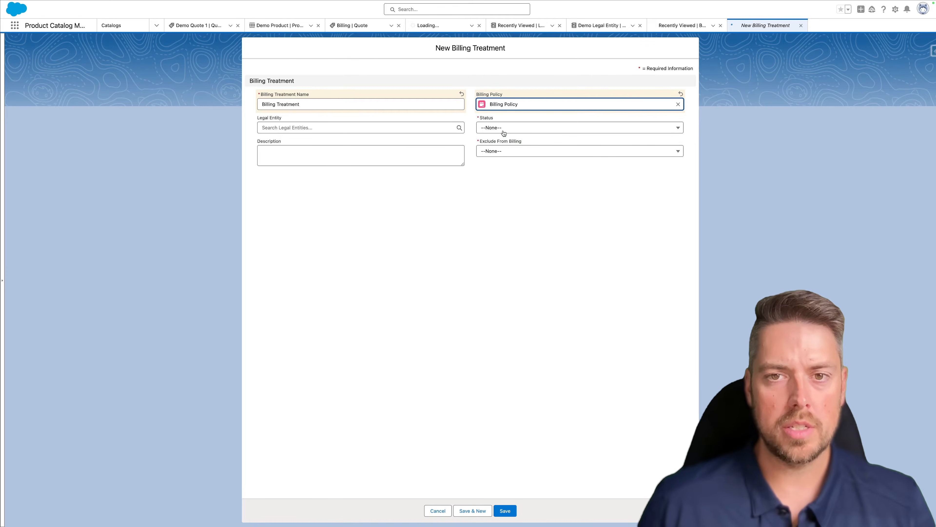
left_click(307, 127)
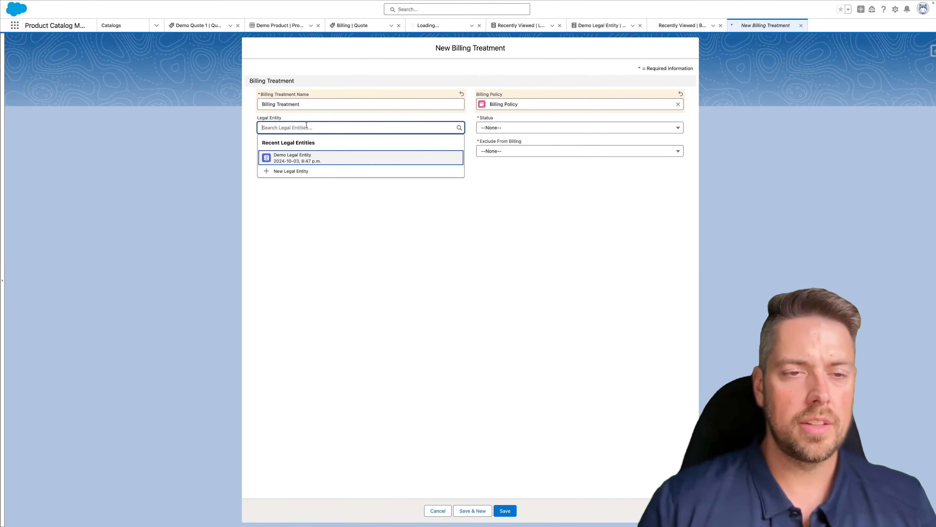
left_click(302, 159)
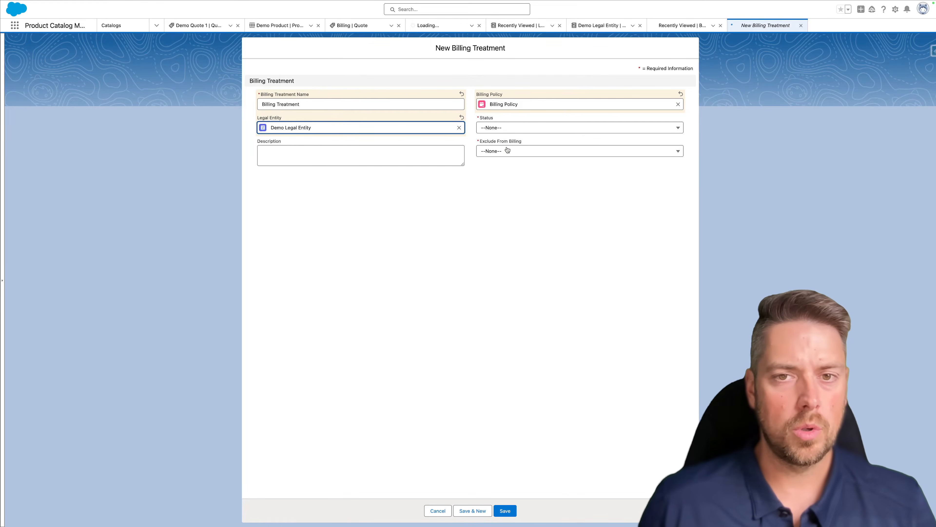
- Set status Draft and Exclude From Billing No, save, and show the Related tab
left_click(527, 128)
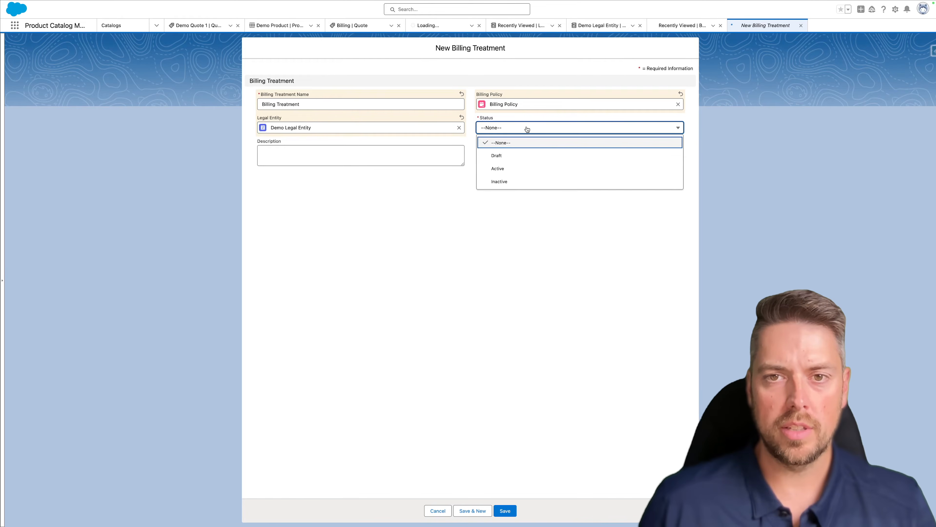
left_click(508, 157)
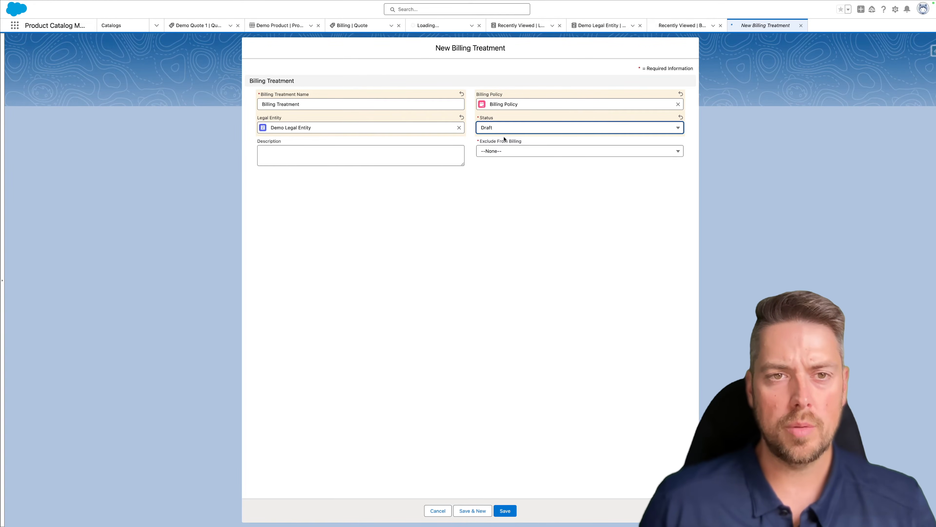
left_click(498, 149)
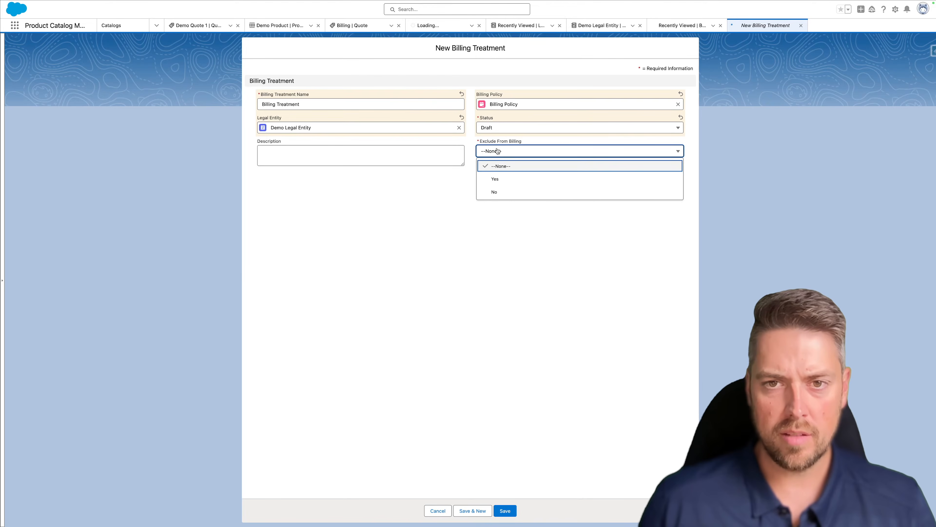
left_click(509, 192)
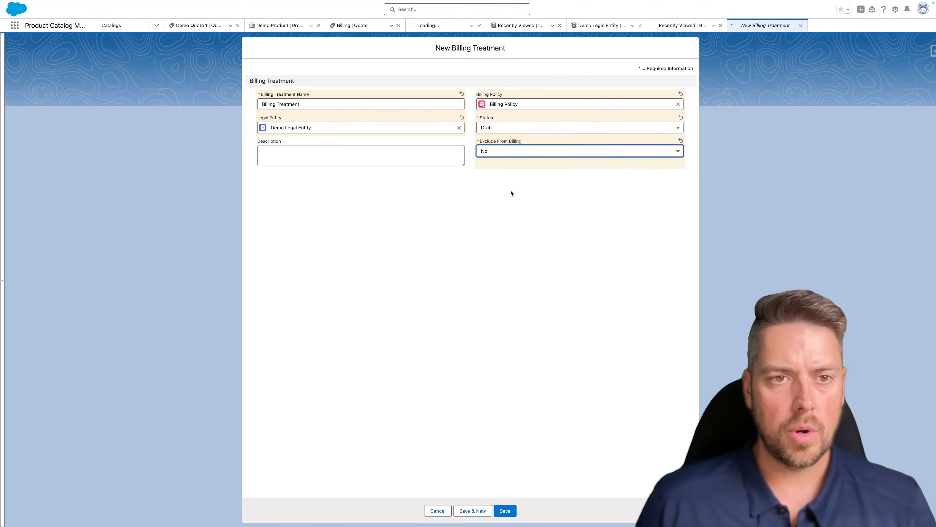
left_click(505, 511)
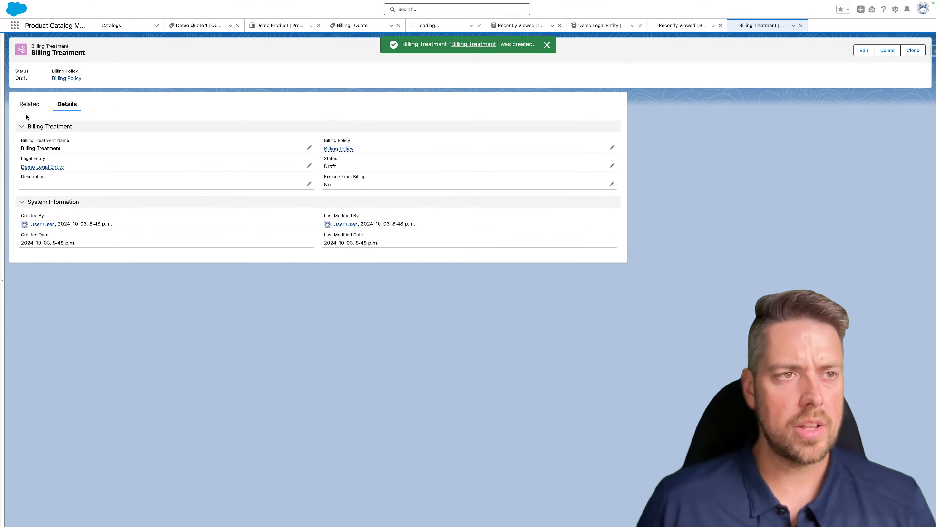
left_click(29, 105)
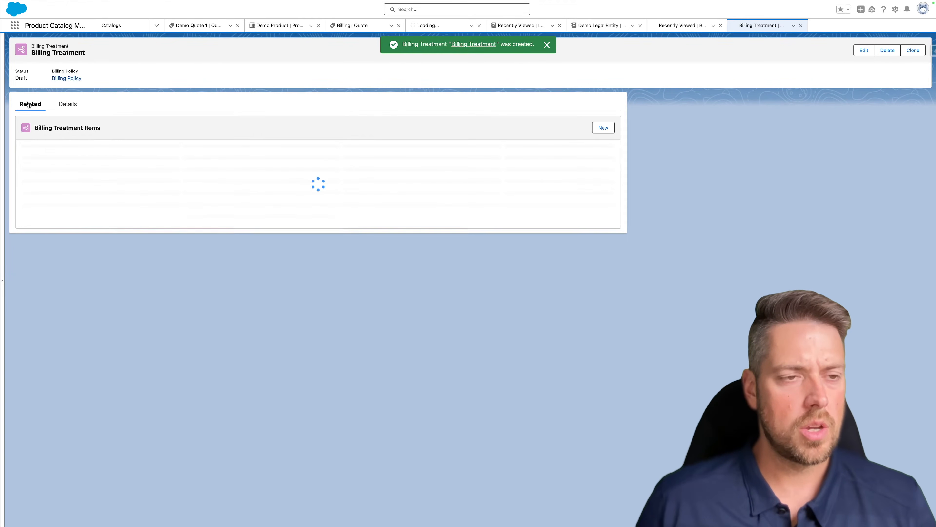
- Start a Draft 'Billing Treatment Item' with Create Invoice zero-amount behavior and processing order 10
left_click(601, 130)
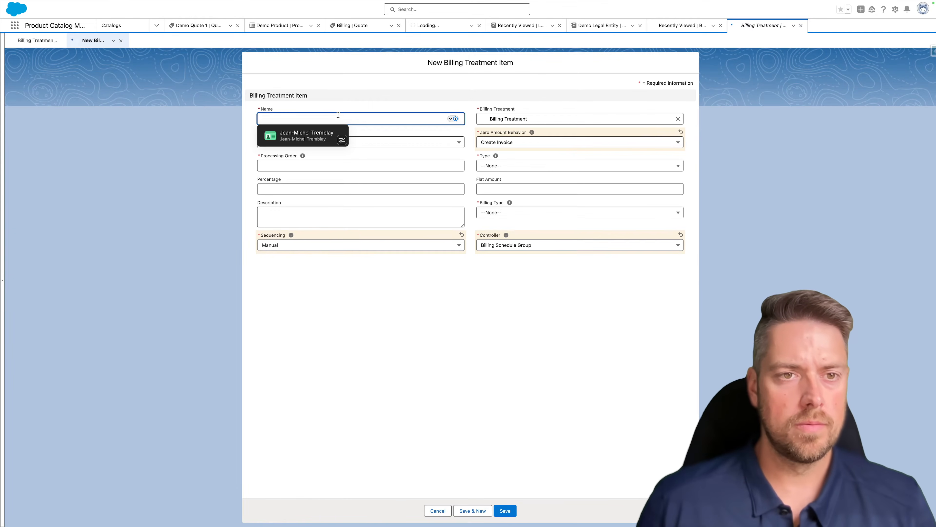
type("Billing T")
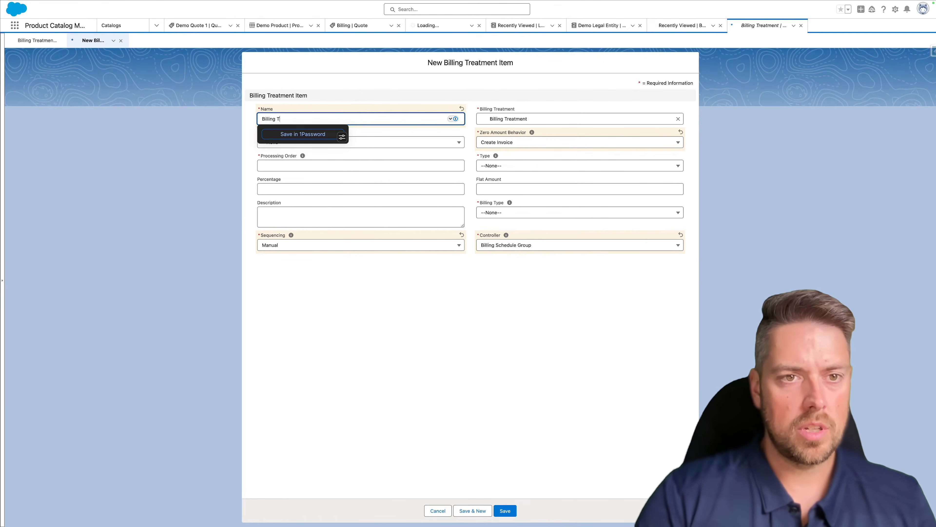
type("reatment Item")
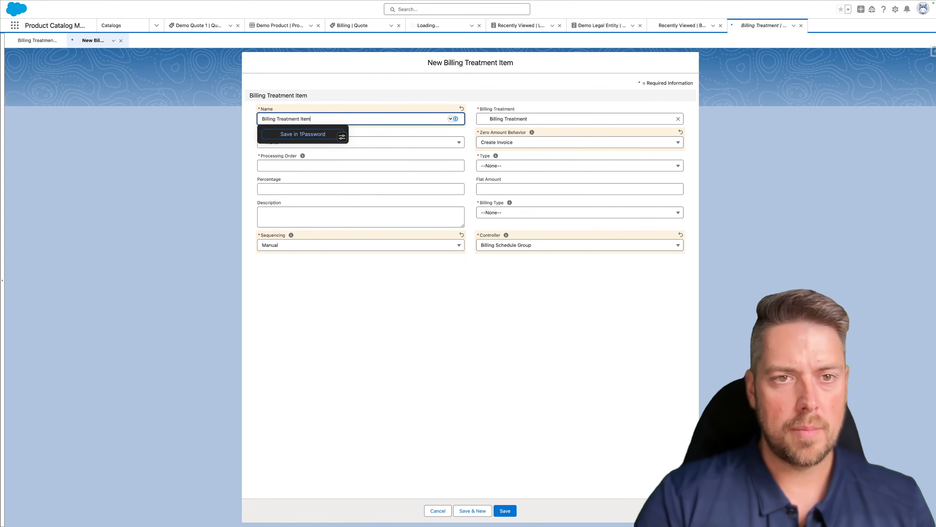
key("Tab")
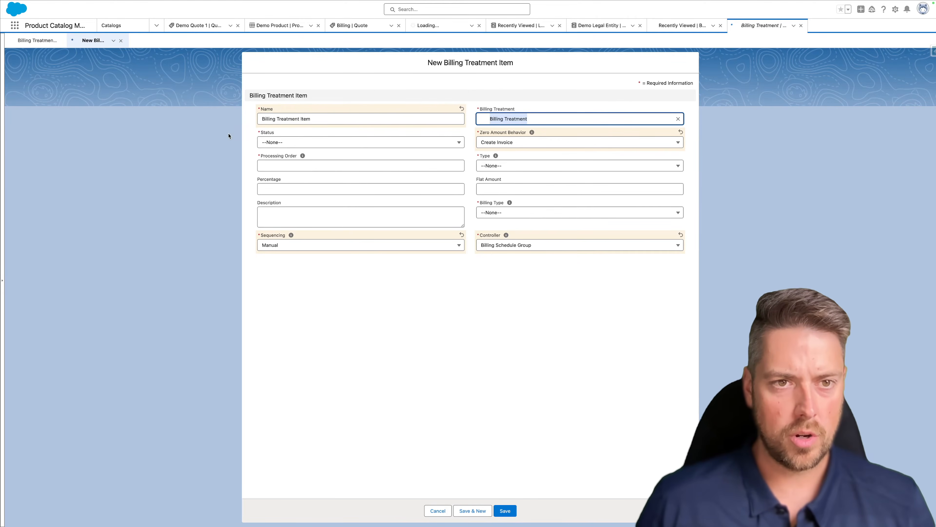
left_click(281, 144)
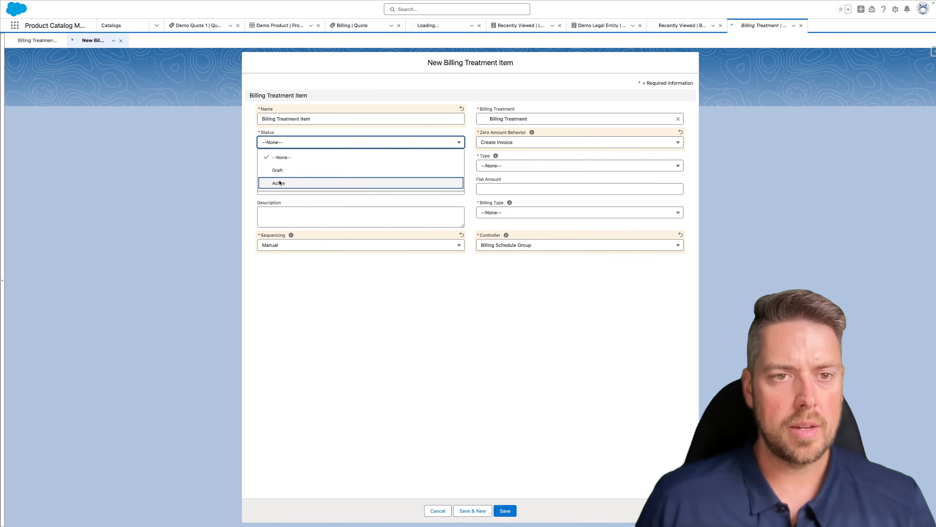
left_click(331, 173)
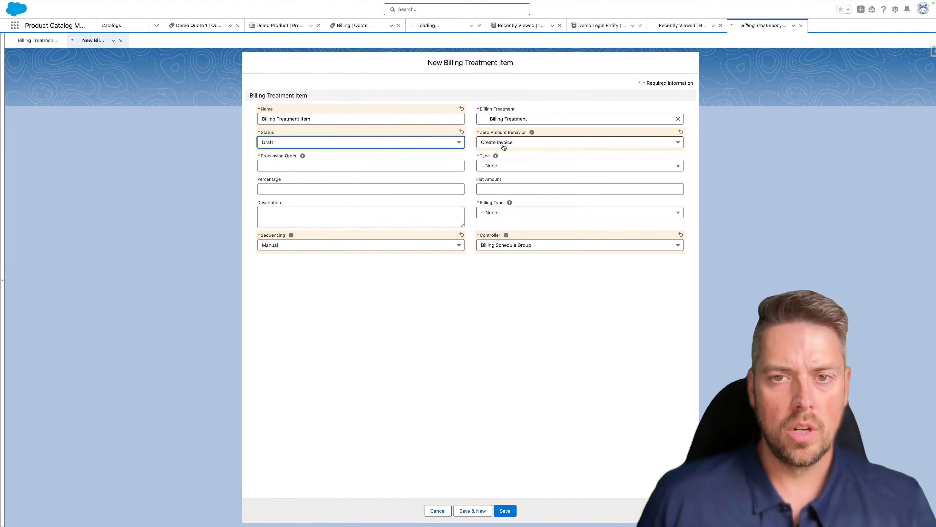
left_click(518, 144)
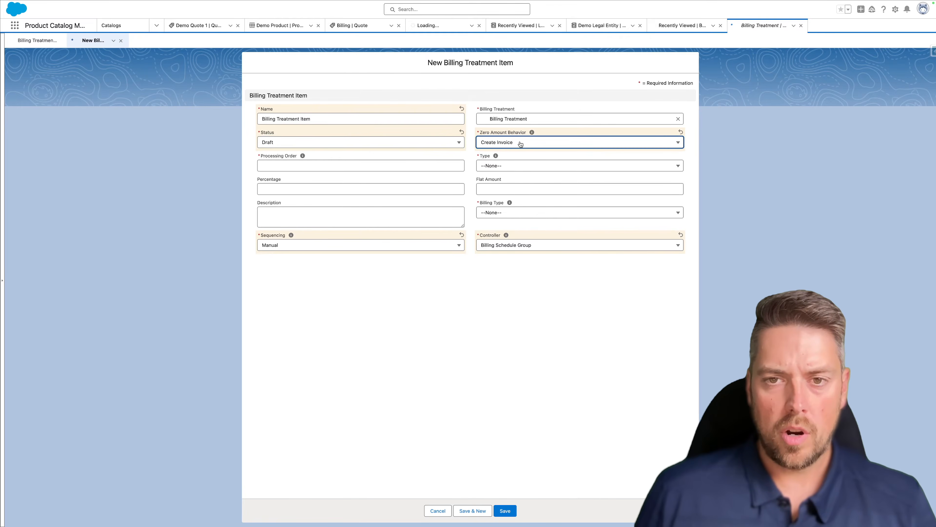
left_click(522, 159)
left_click(335, 165)
type("10")
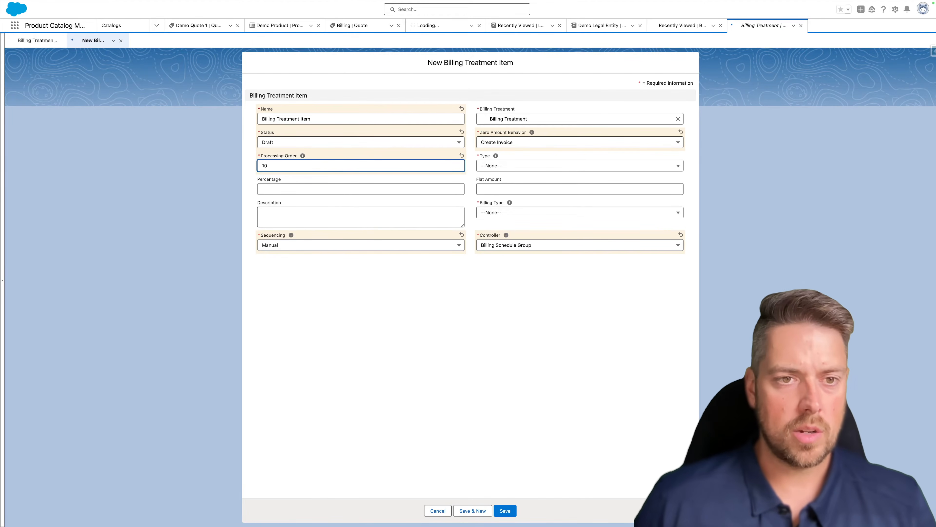
- Set the item type to Percentage with a 100% value
left_click(524, 166)
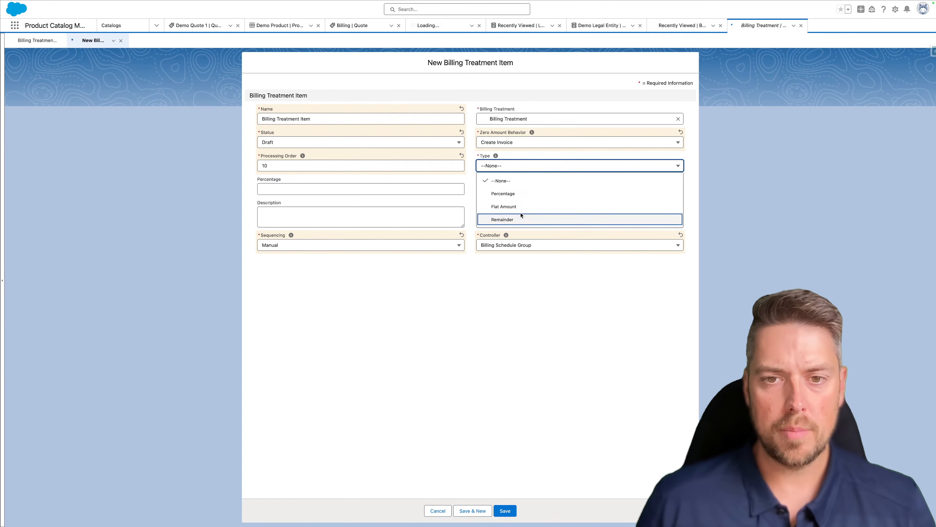
left_click(518, 195)
left_click(385, 191)
type("100")
left_click(406, 181)
left_click(515, 167)
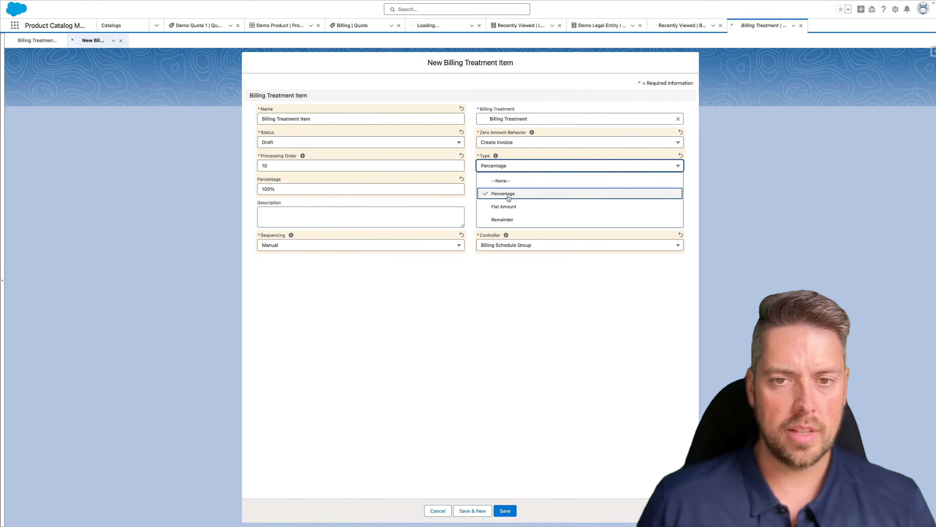
left_click(428, 184)
left_click(375, 189)
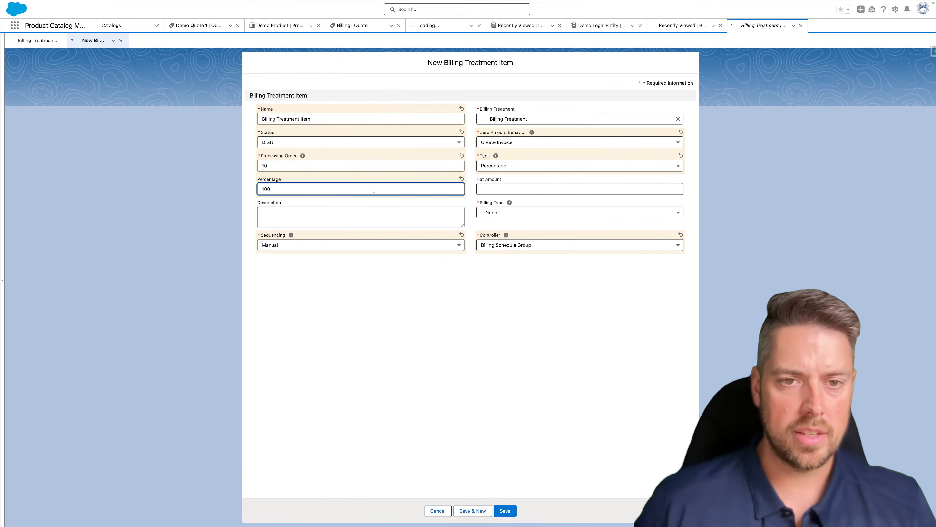
left_click(369, 220)
- Choose Advance as the billing type and save the item
left_click(502, 213)
left_click(508, 244)
left_click(367, 290)
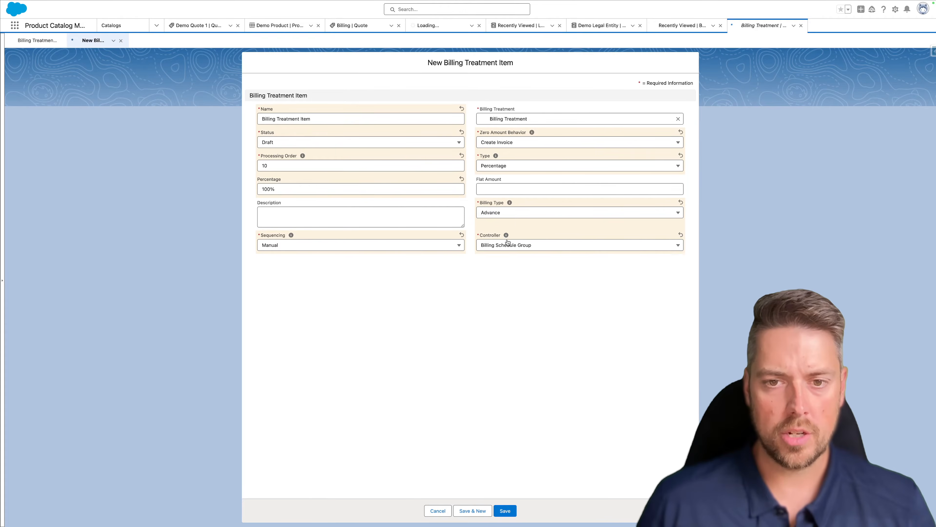
left_click(503, 509)
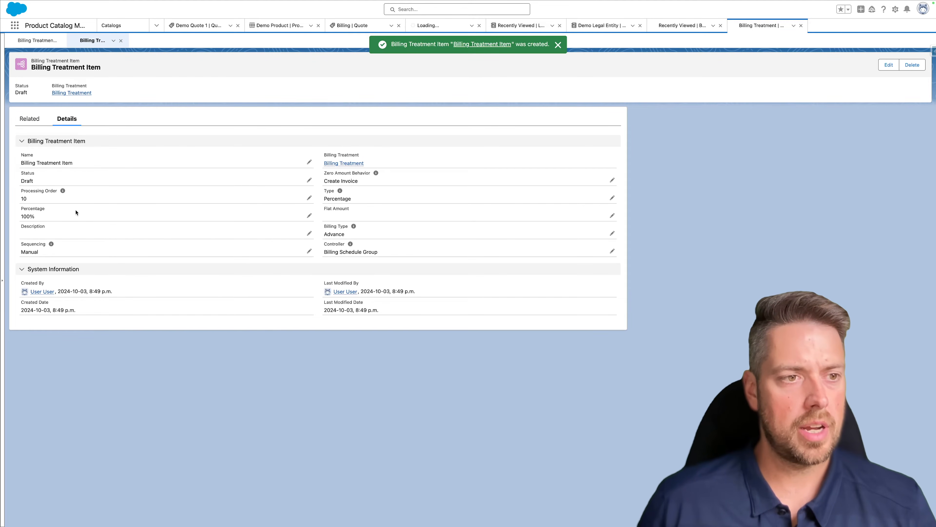
- Change the Billing Treatment Item's status to Active and save
double_click(66, 181)
left_click(62, 202)
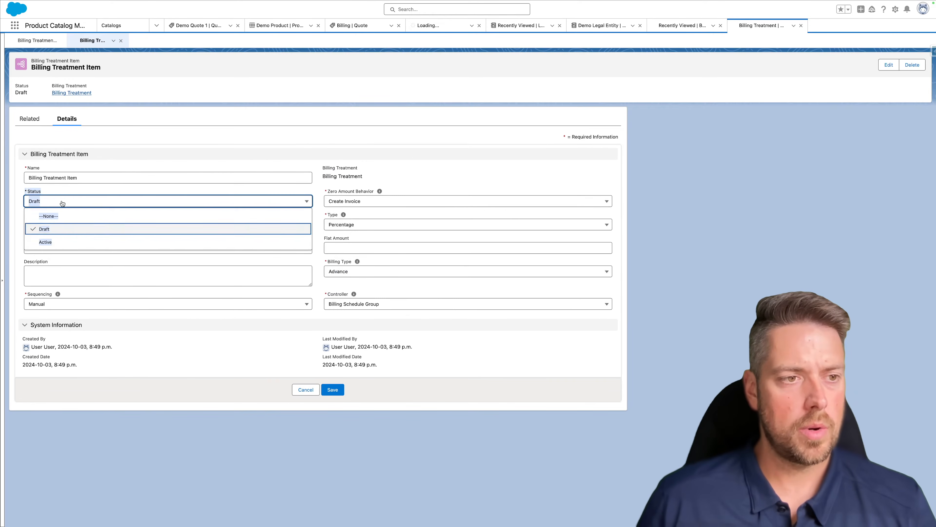
left_click(74, 241)
left_click(334, 390)
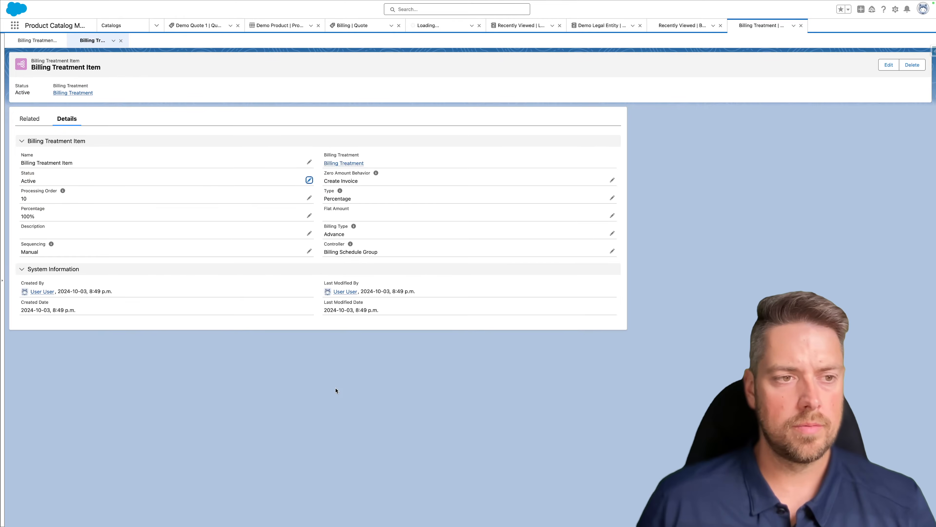
- Set the parent Billing Treatment's status to Active and save
left_click(337, 163)
left_click(68, 119)
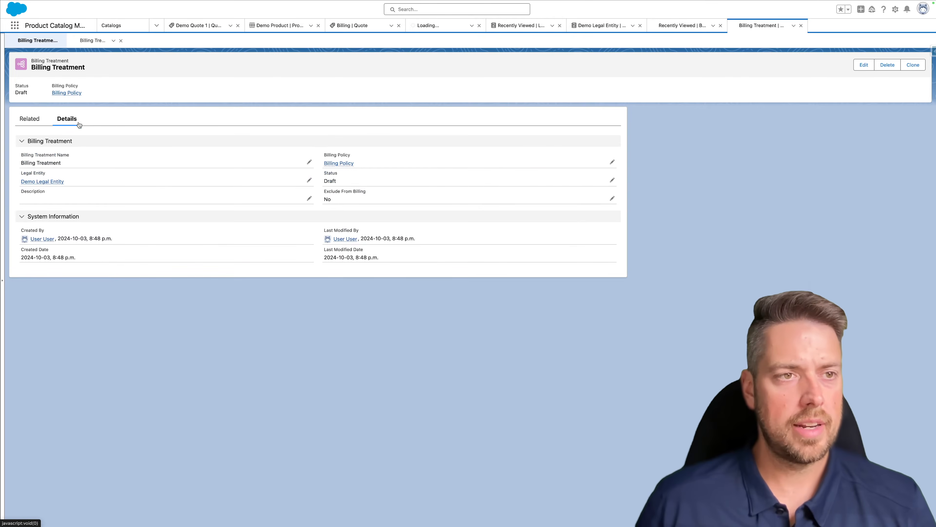
double_click(371, 181)
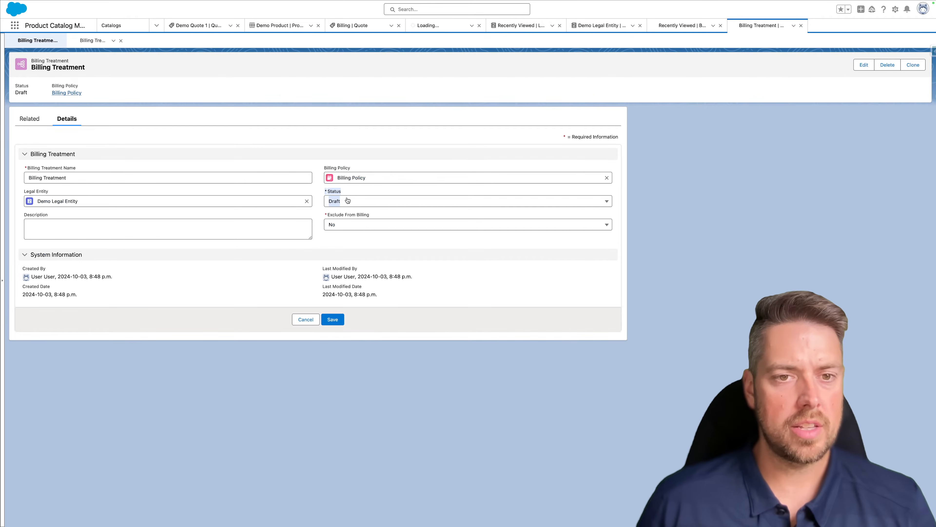
left_click(356, 204)
left_click(351, 241)
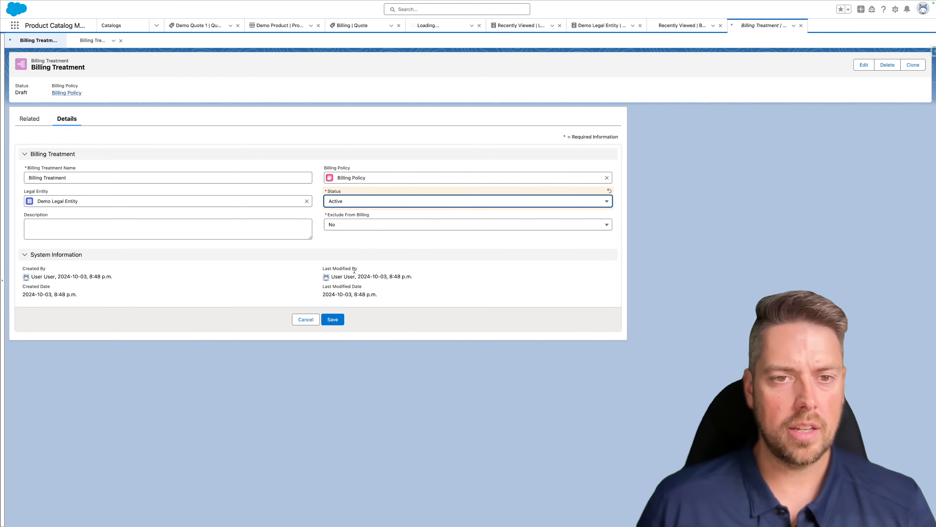
left_click(333, 319)
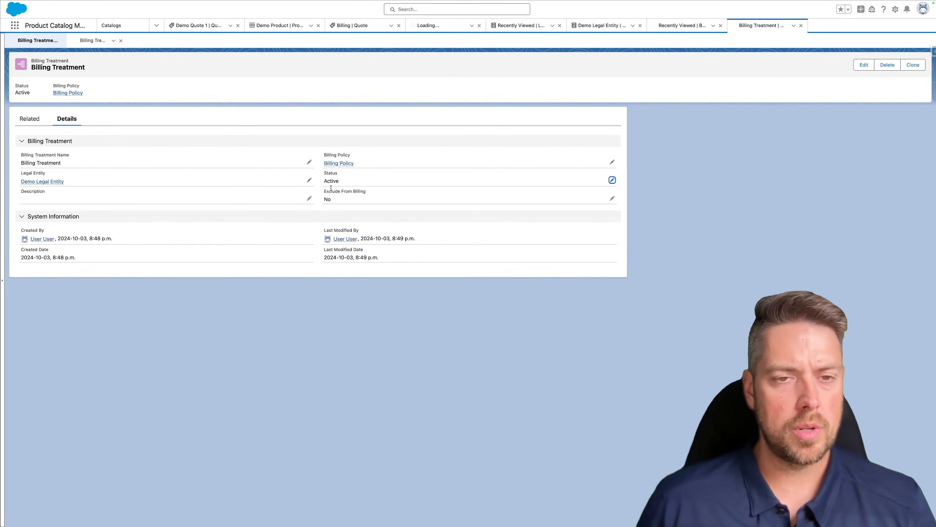
- Make Billing Treatment the Billing Policy's default and set the policy Active
left_click(336, 163)
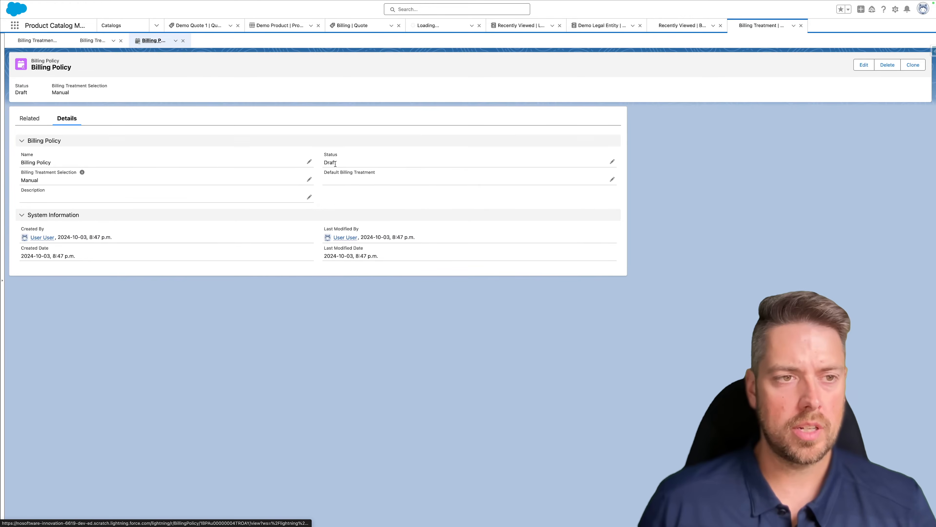
double_click(361, 171)
left_click(362, 202)
left_click(372, 230)
left_click(347, 177)
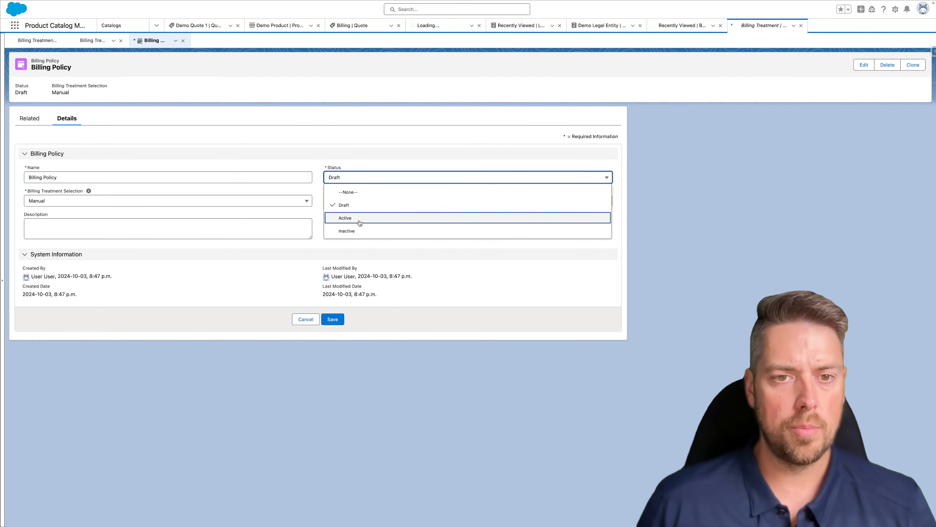
left_click(360, 218)
left_click(338, 320)
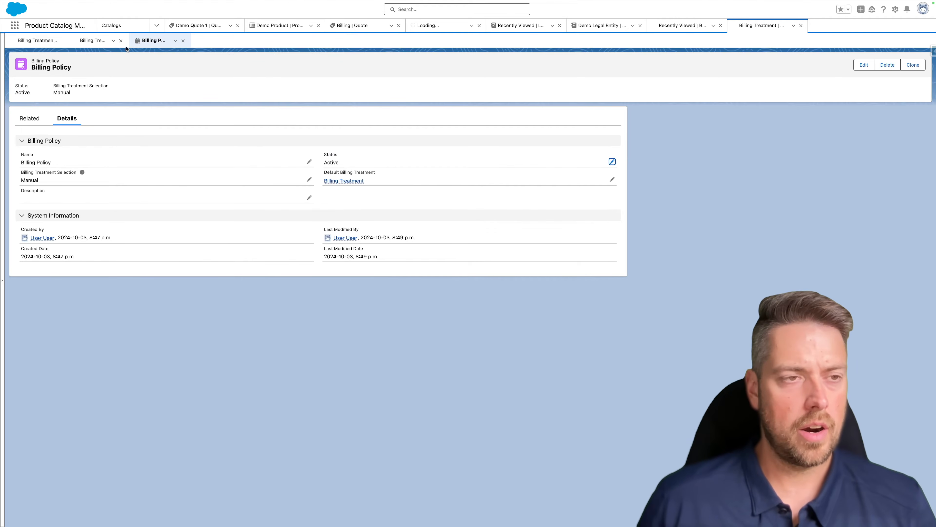
- In Billing Settings, choose BillingContext as context definition and OrderEntitiesMapping as mapping
left_click(70, 16)
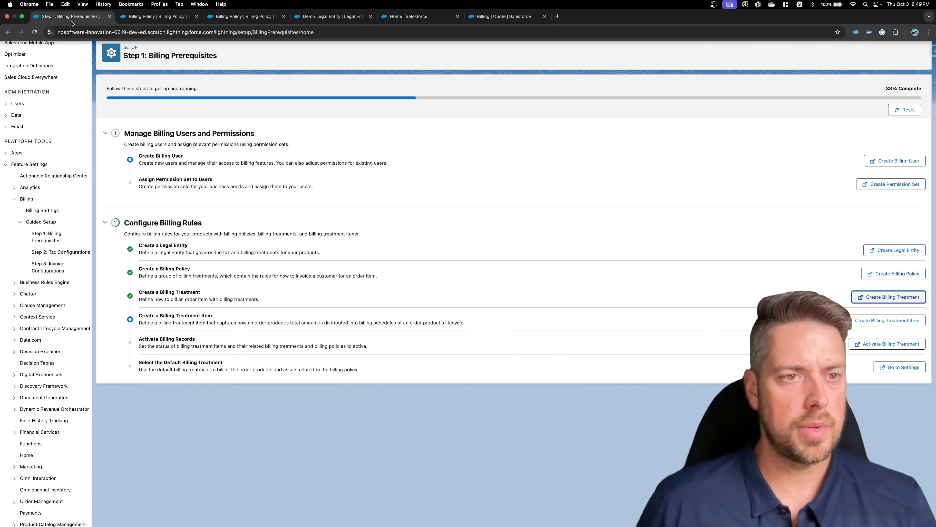
left_click(294, 350)
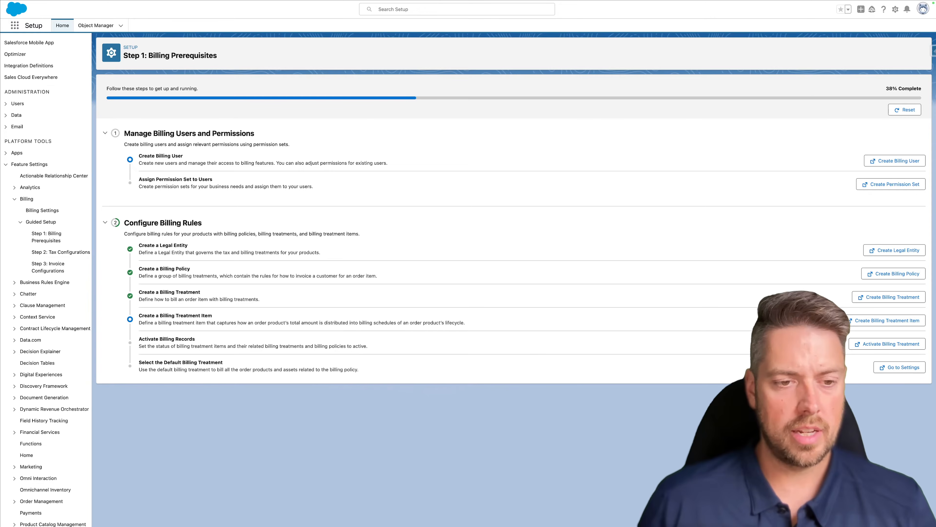
left_click(901, 367)
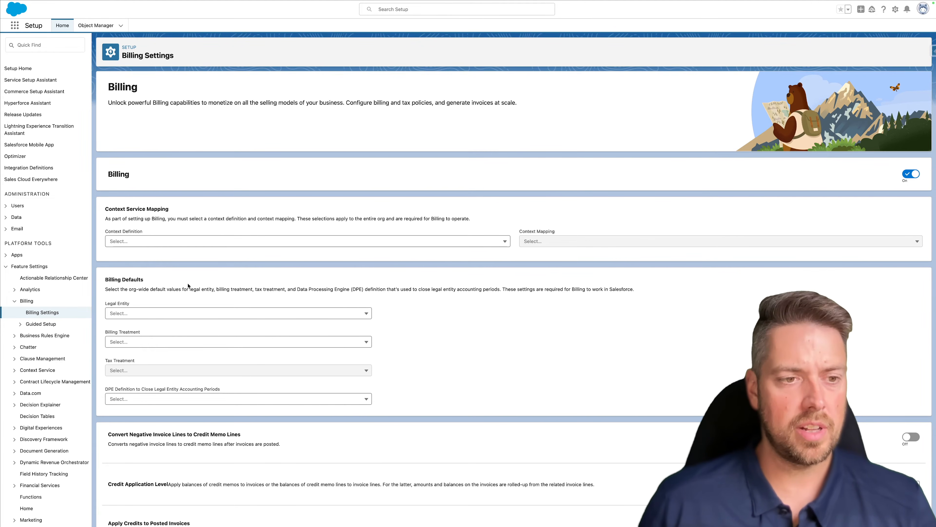
left_click(182, 242)
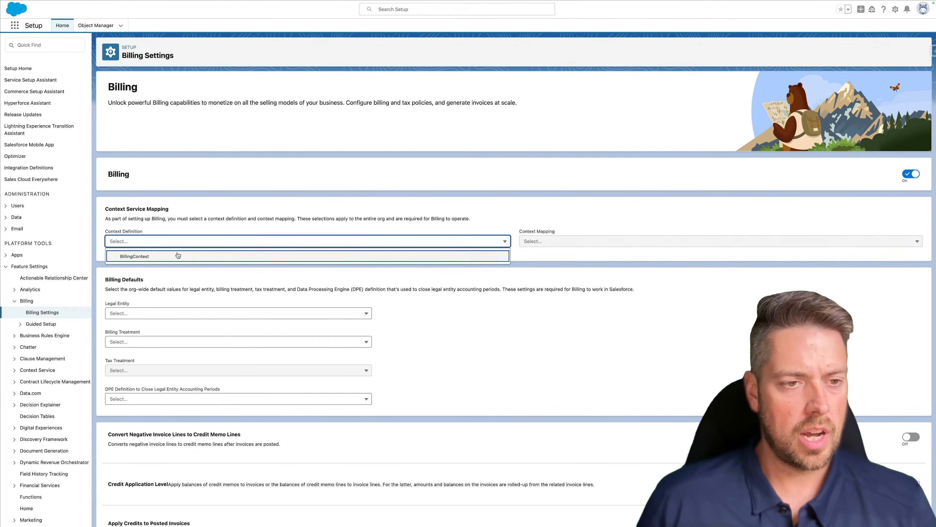
left_click(152, 257)
left_click(577, 244)
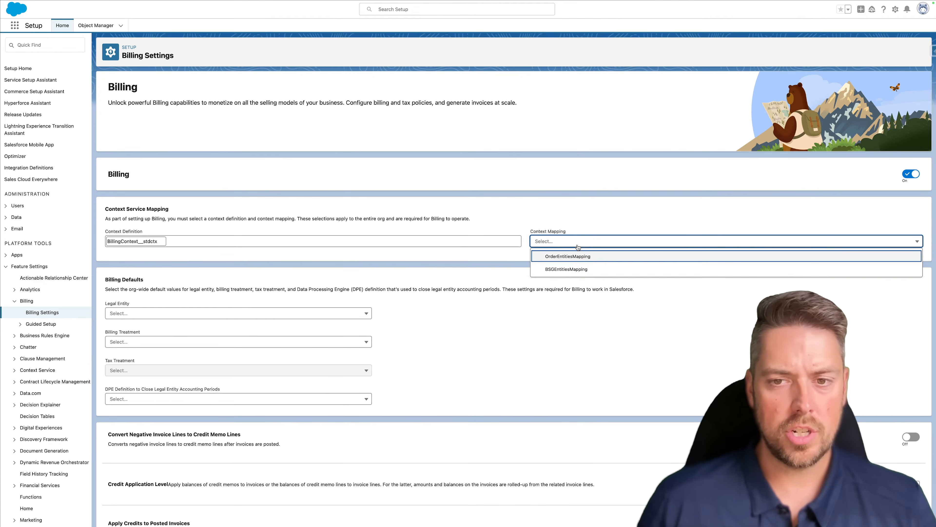
left_click(581, 260)
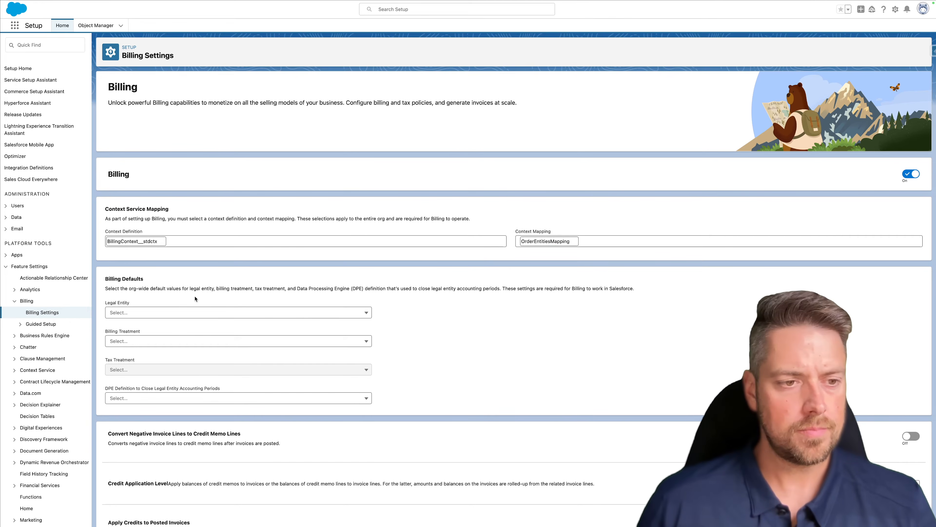
- Set Demo Legal Entity and Billing Treatment as the billing defaults
left_click(153, 314)
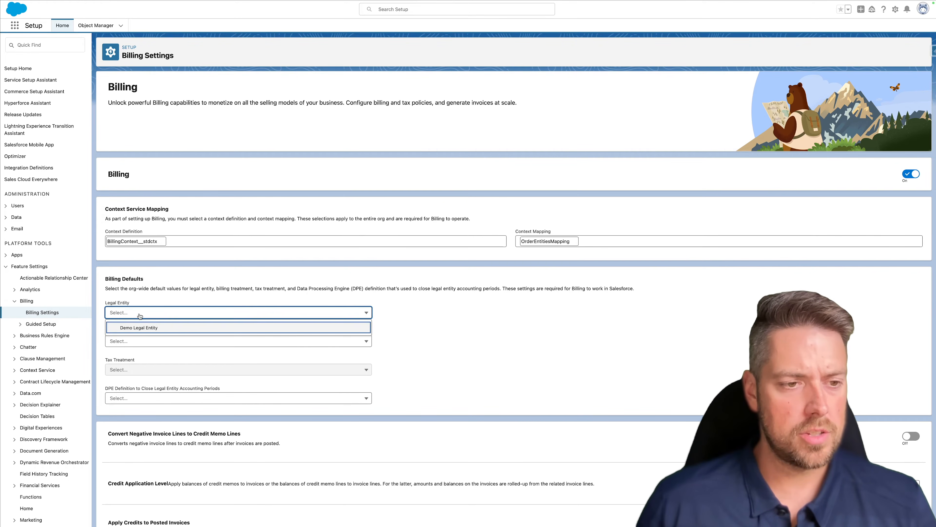
left_click(158, 328)
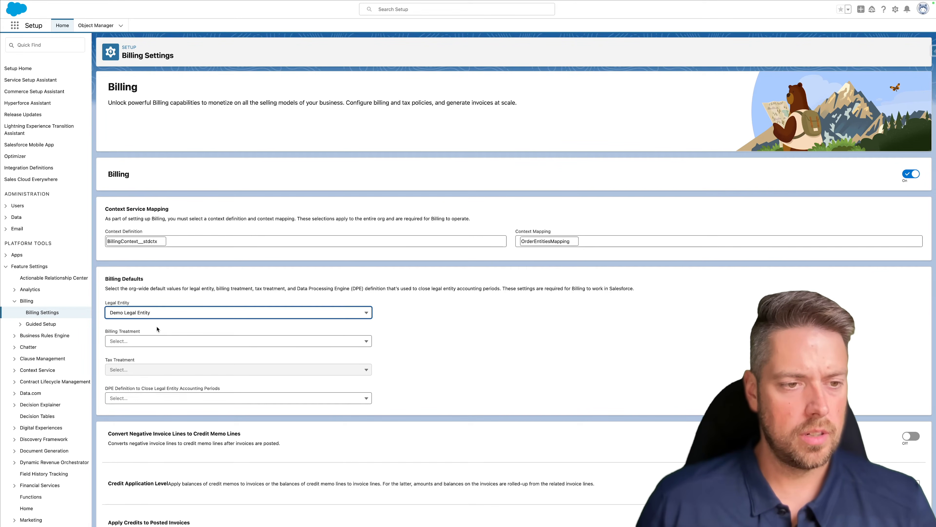
left_click(150, 341)
left_click(148, 358)
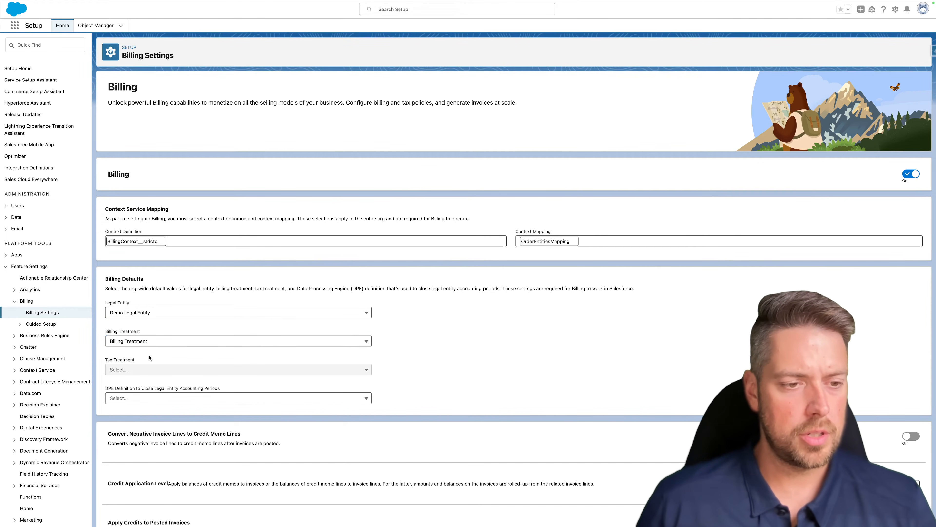
scroll(174, 382, "down", 1)
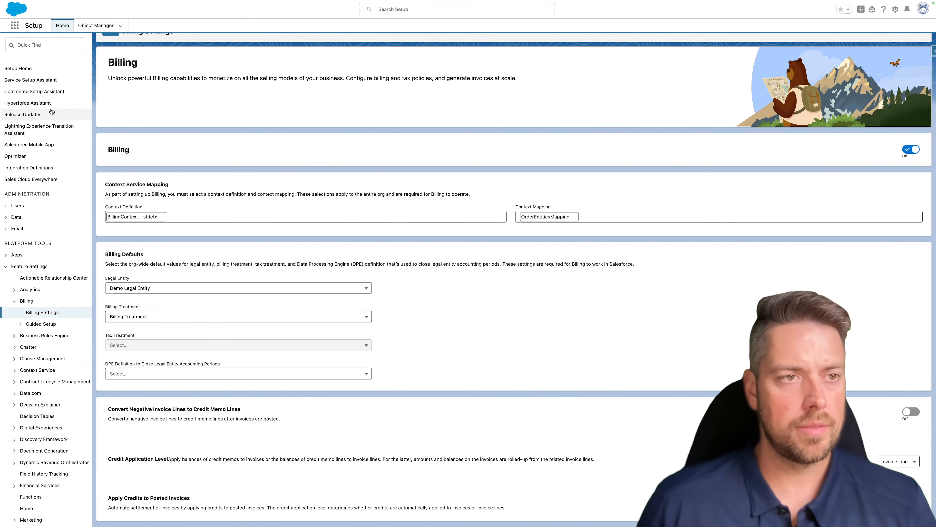
- Open Step 2: Tax Configurations, expand the tax engine and tax policy sections, and go to Tax Policies
left_click(21, 324)
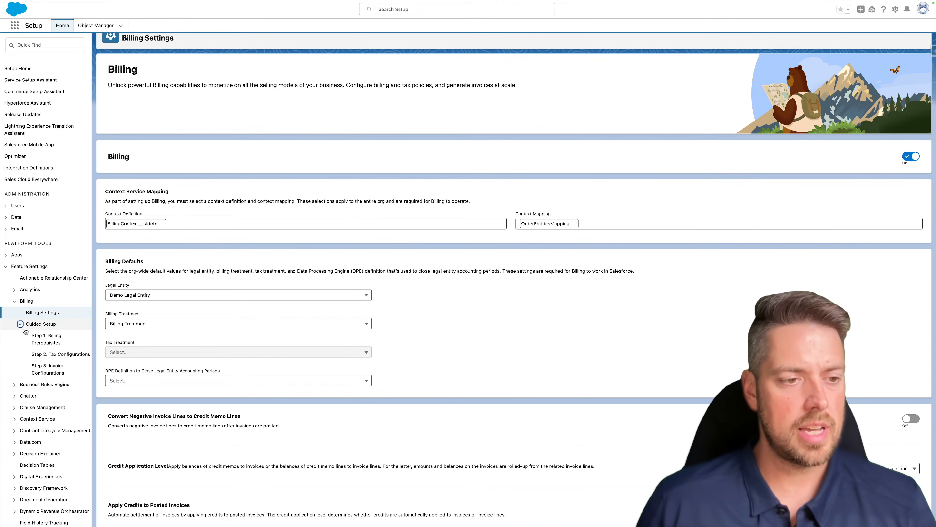
left_click(71, 354)
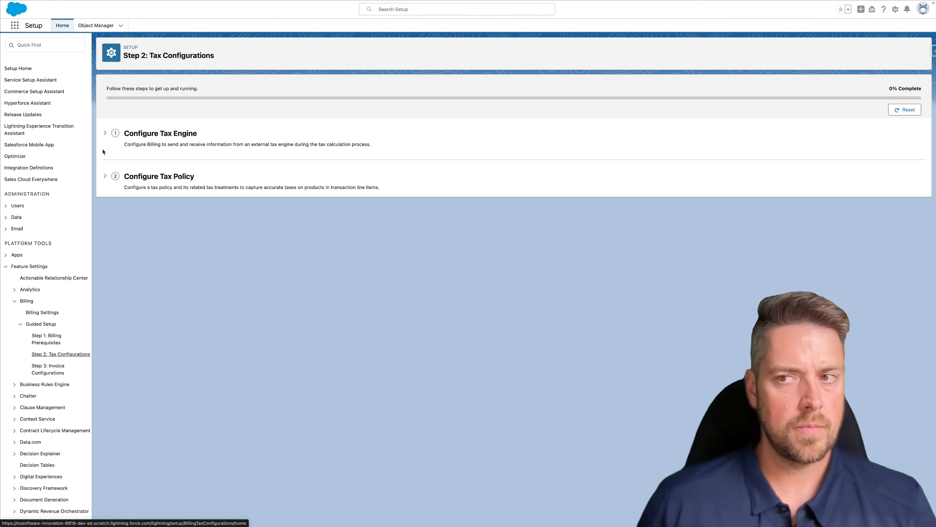
left_click(105, 132)
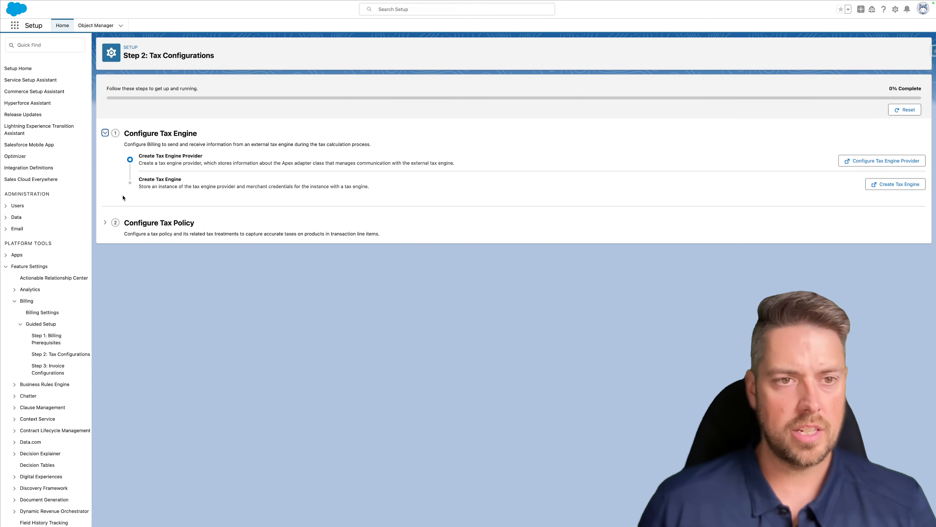
left_click(106, 223)
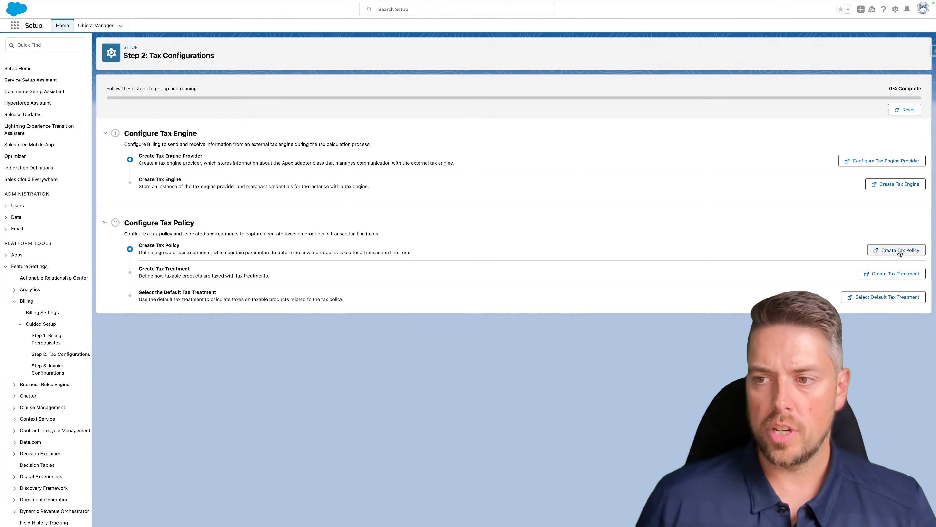
left_click(892, 250)
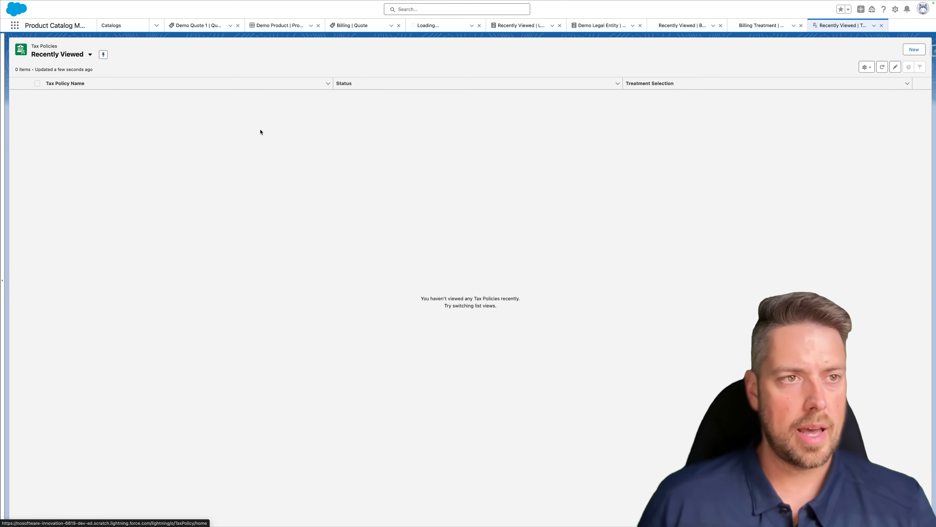
- Save a Draft tax policy named 'Tax Policy' with Legal Entity treatment selection, then return to Step 2
left_click(913, 49)
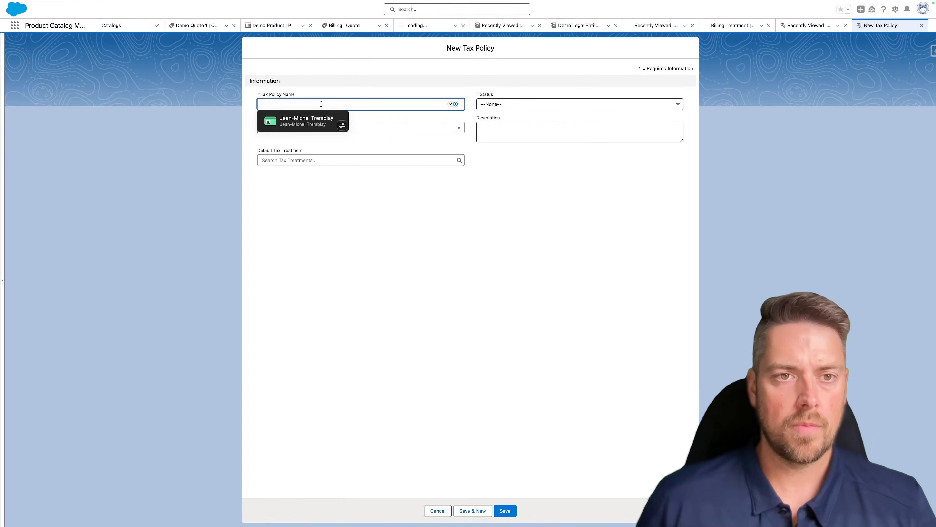
type("Tax Poli")
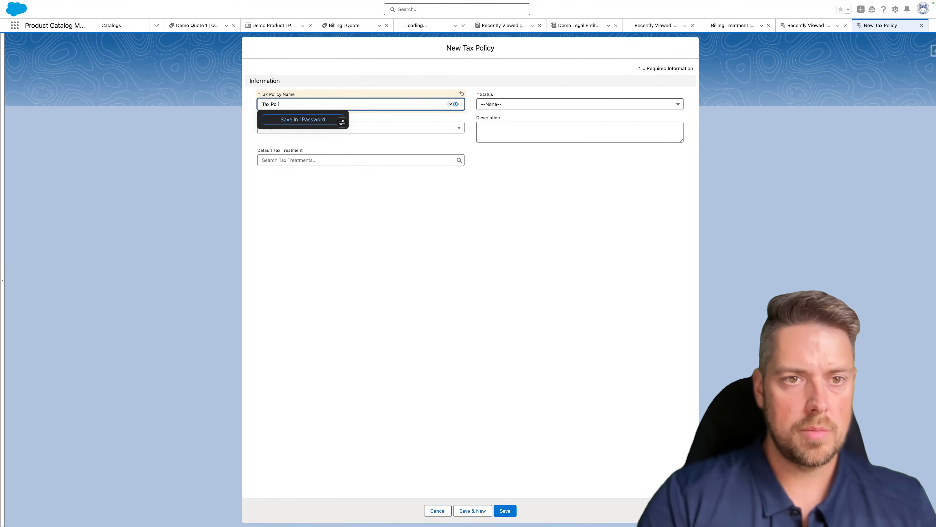
type("cy")
key("Tab")
left_click(519, 110)
left_click(500, 131)
left_click(380, 127)
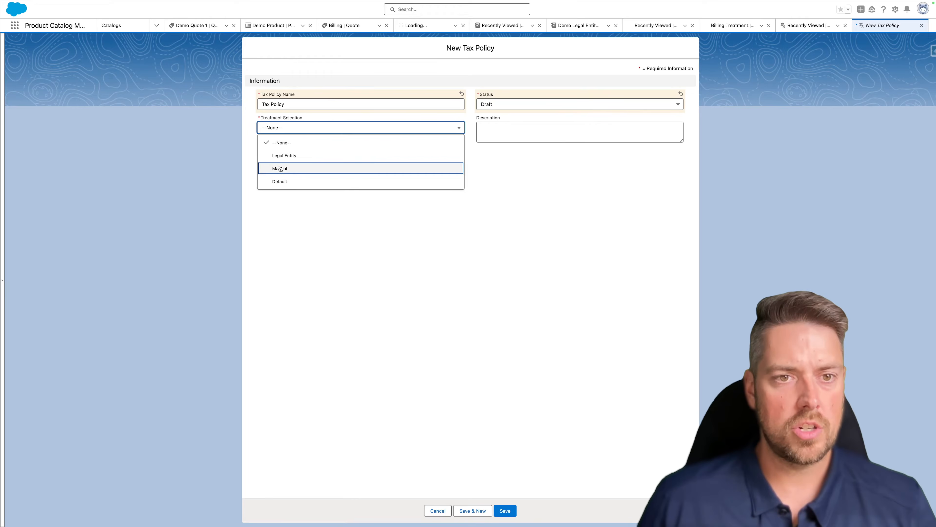
left_click(299, 158)
left_click(298, 159)
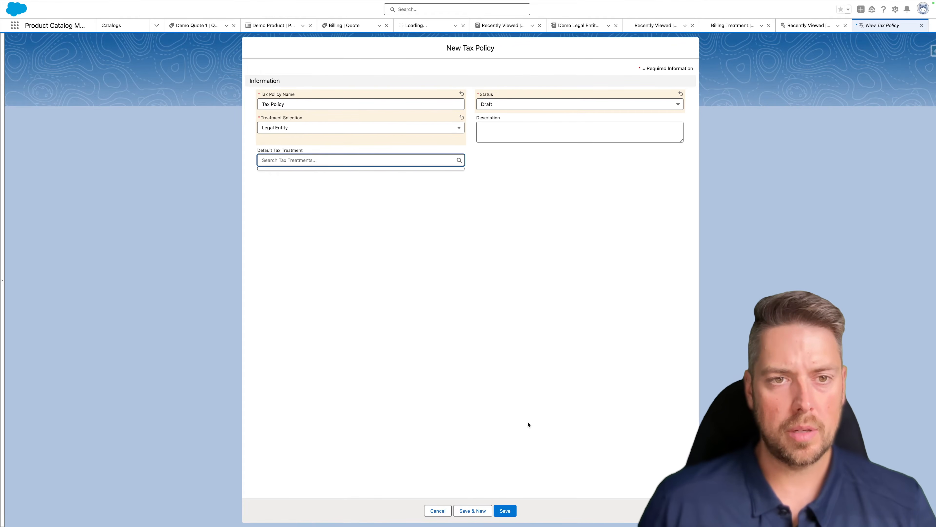
left_click(505, 511)
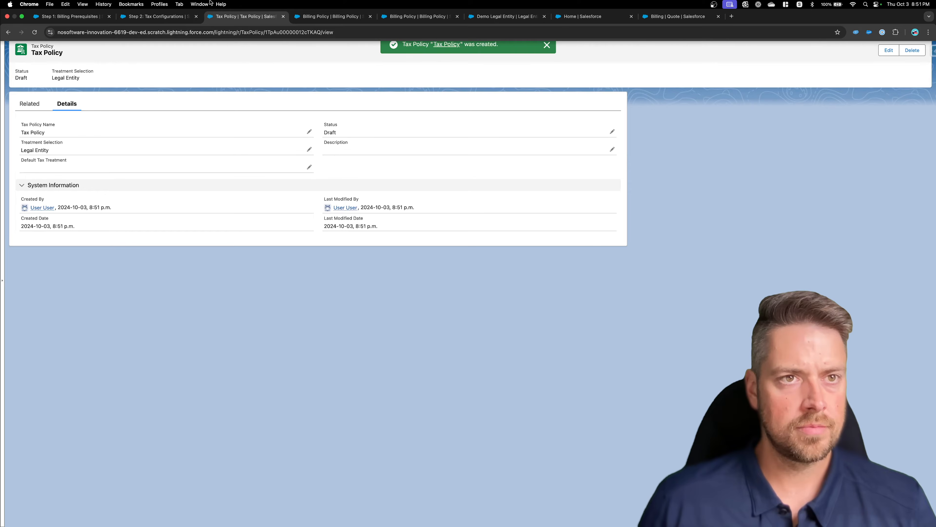
left_click(158, 17)
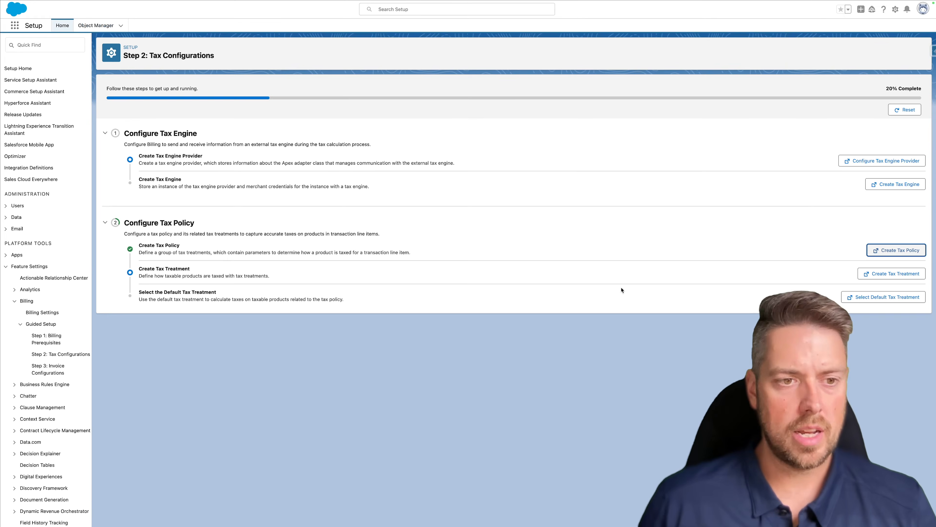
- Save an Active tax treatment named 'Tax Treatment' linked to Demo Legal Entity and Tax Policy
left_click(892, 273)
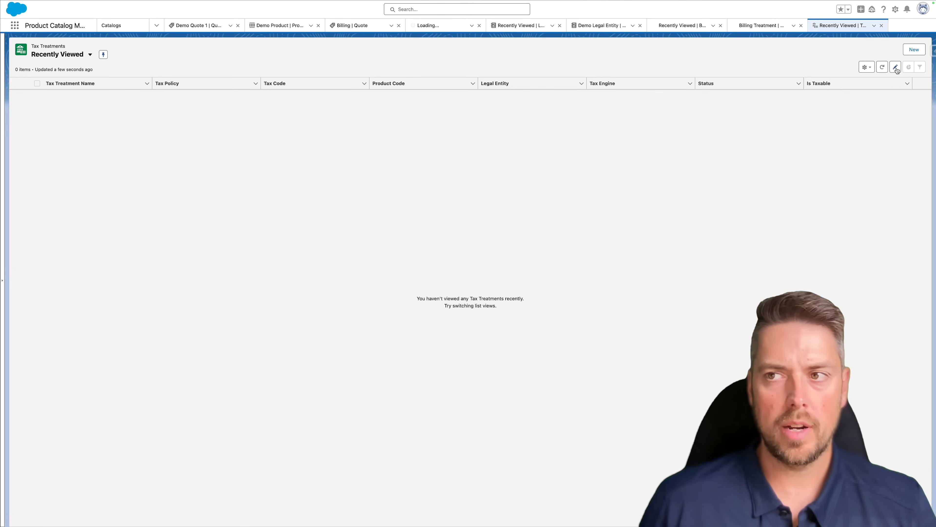
left_click(914, 49)
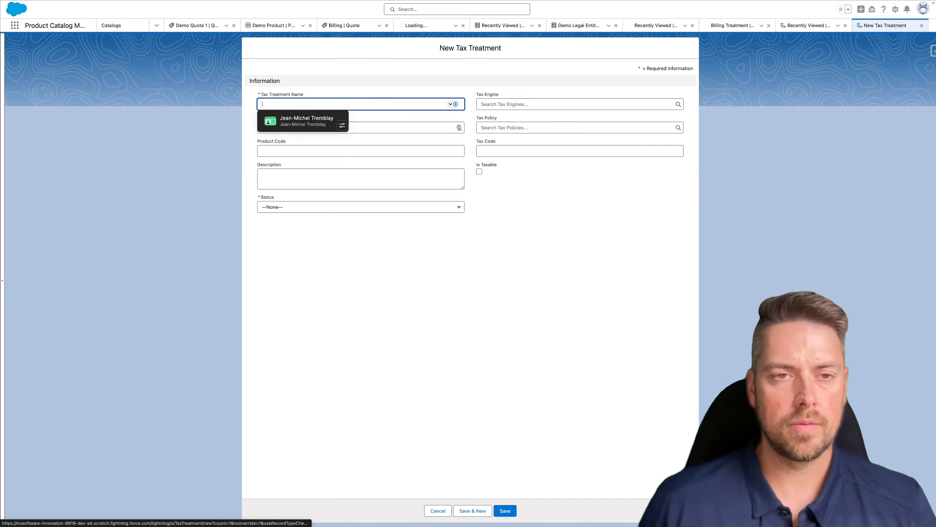
type("Tax ")
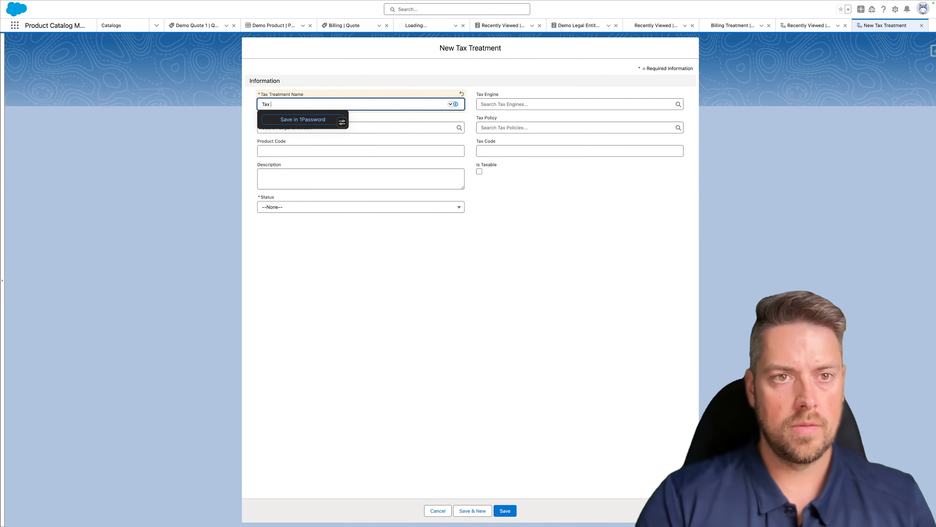
type("Treatment")
left_click(527, 104)
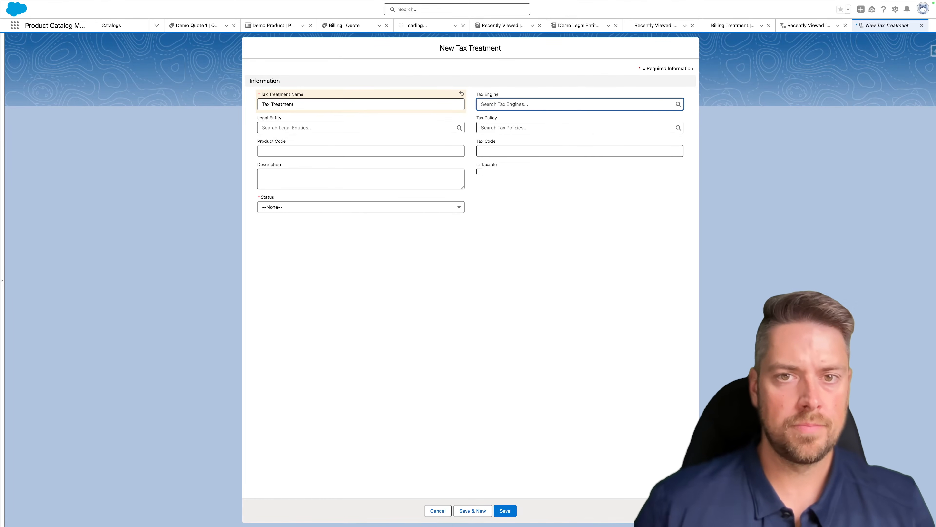
left_click(512, 92)
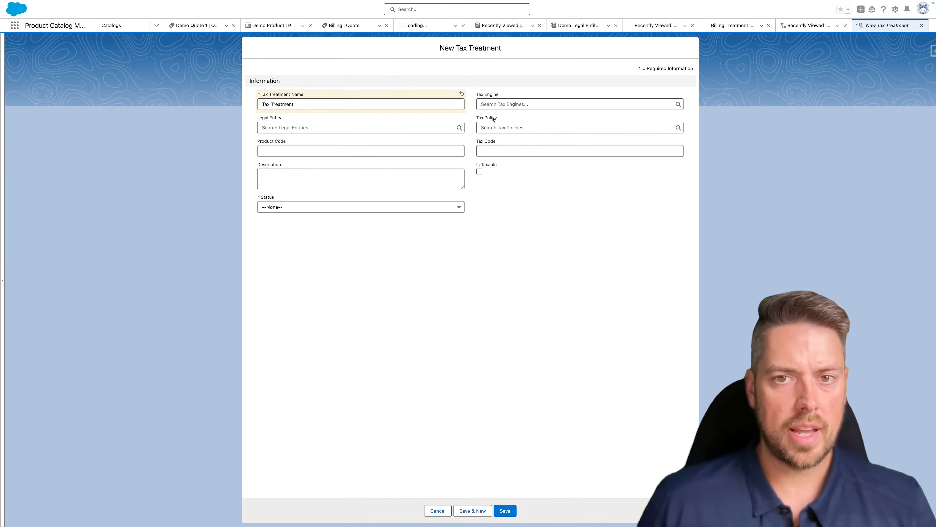
left_click(356, 127)
left_click(333, 158)
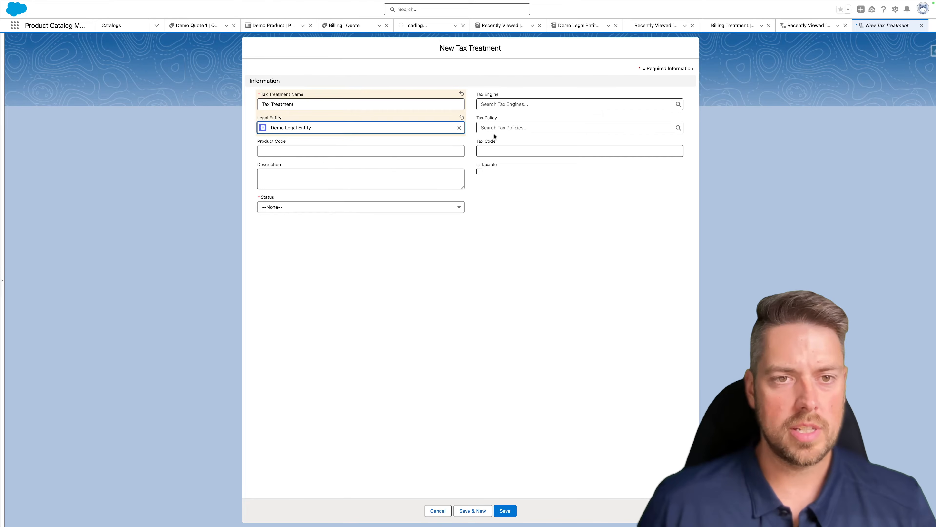
left_click(523, 127)
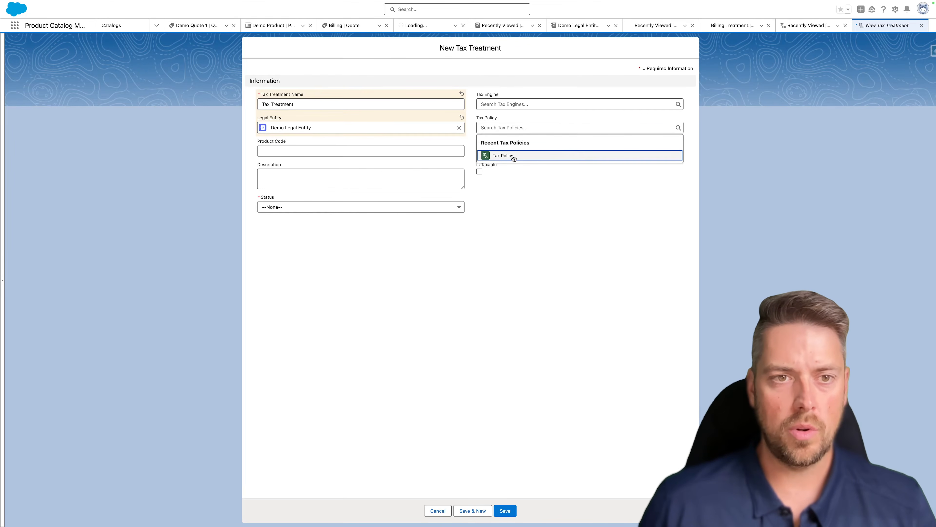
left_click(512, 155)
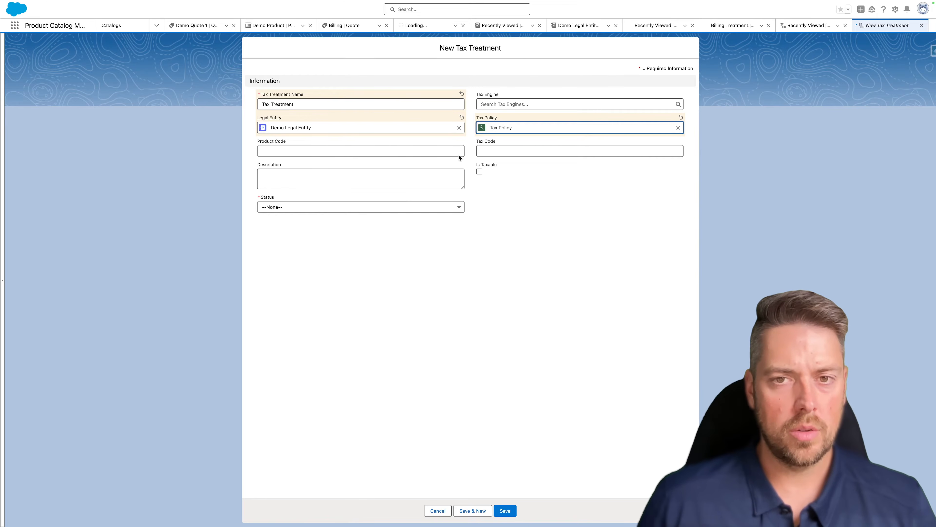
left_click(282, 206)
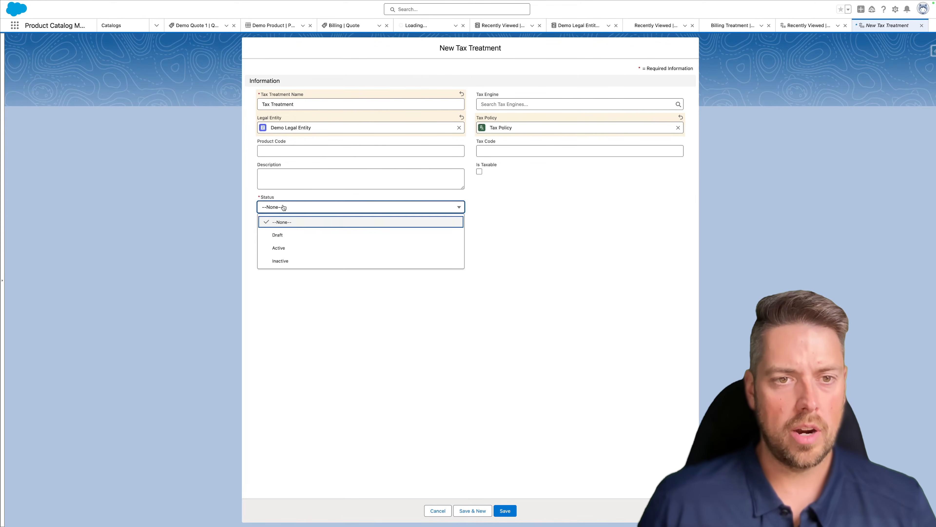
left_click(308, 248)
left_click(515, 514)
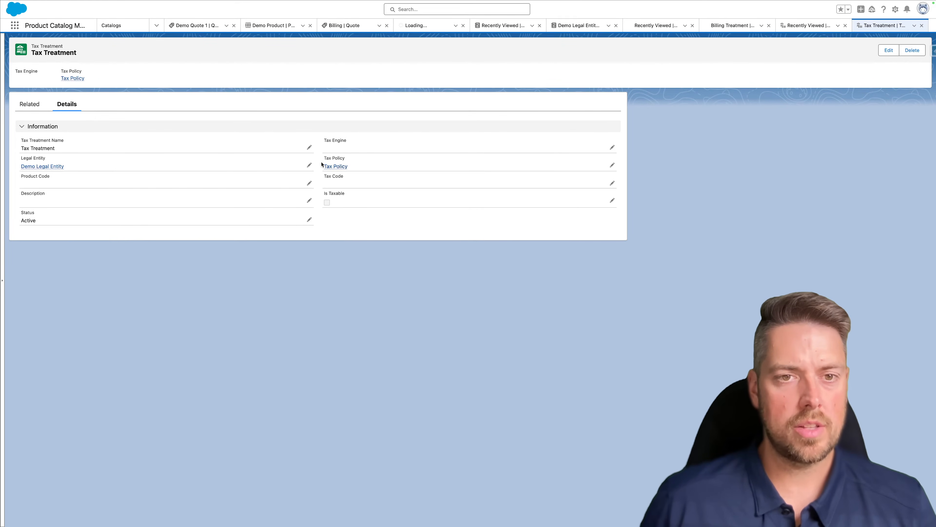
- Edit Tax Policy to use Tax Treatment as default and status Active, then return to Step 2
left_click(329, 166)
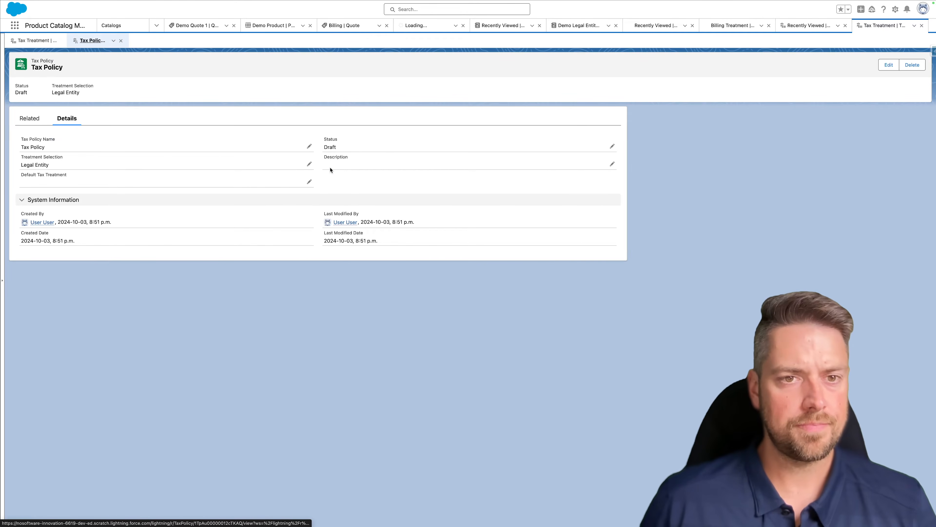
double_click(356, 144)
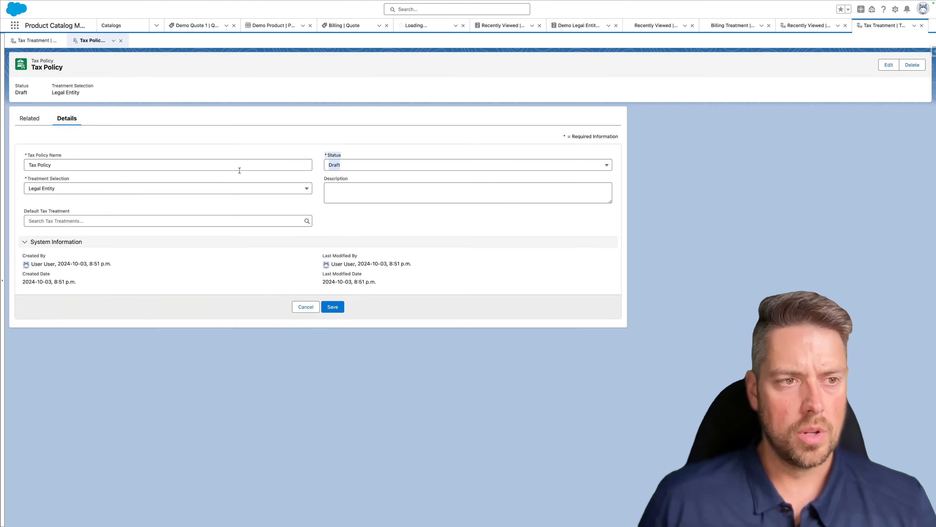
left_click(113, 218)
left_click(93, 247)
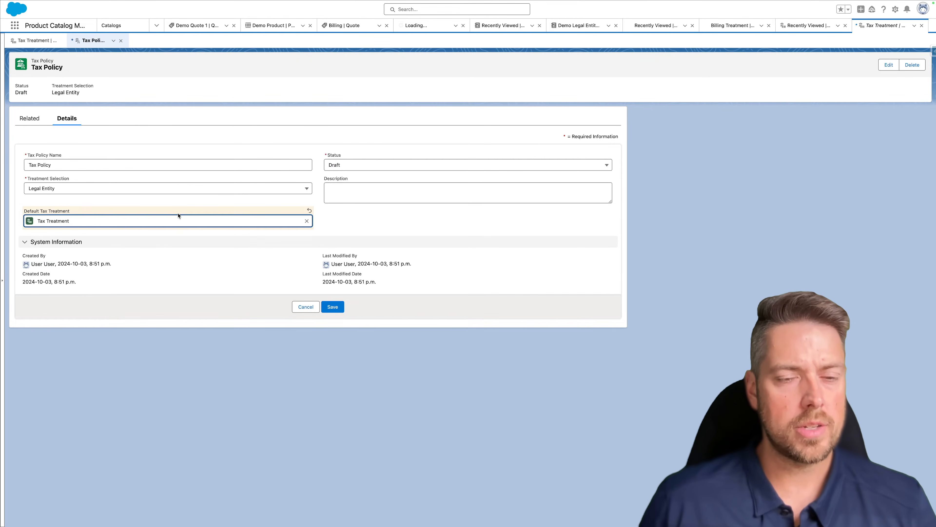
left_click(366, 163)
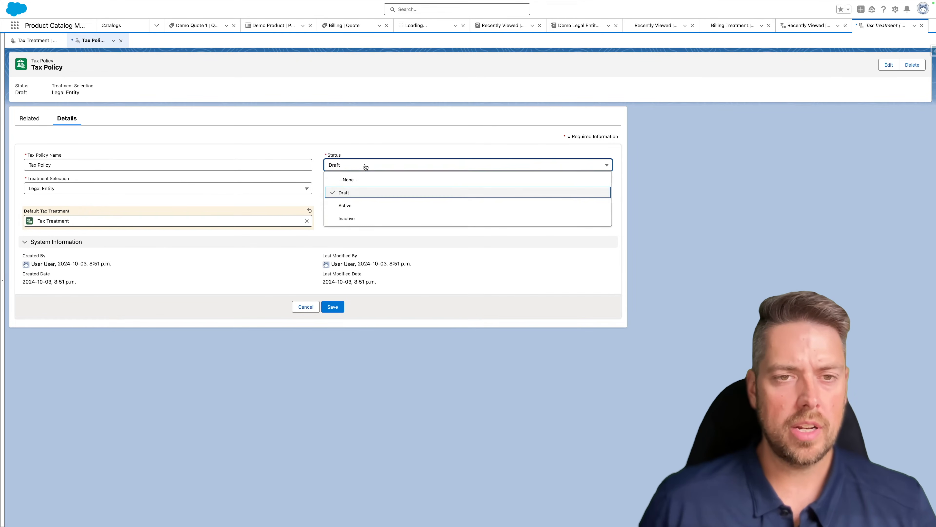
left_click(369, 210)
left_click(332, 307)
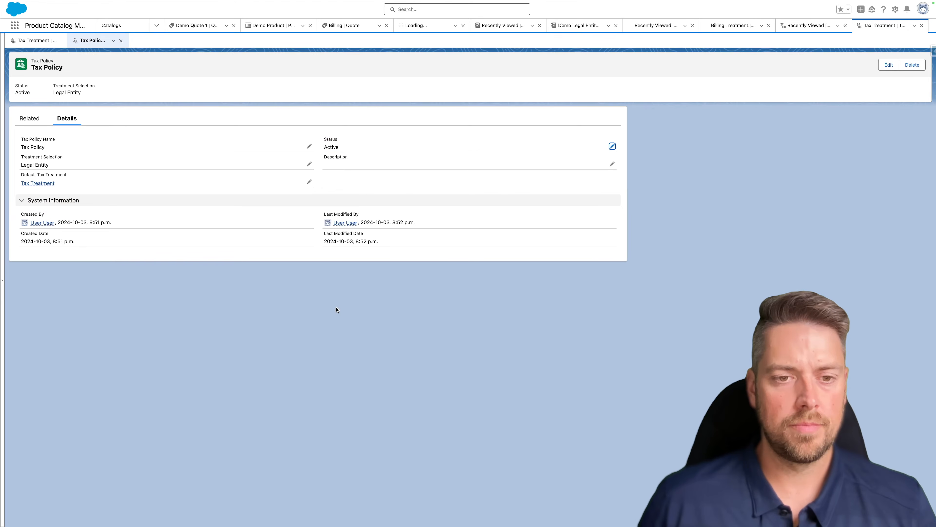
mouse_move(154, 1)
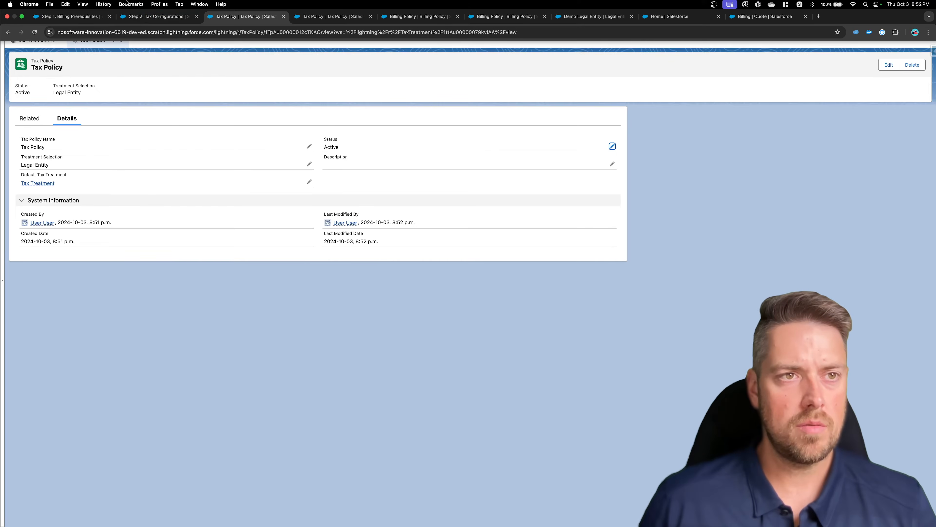
left_click(140, 16)
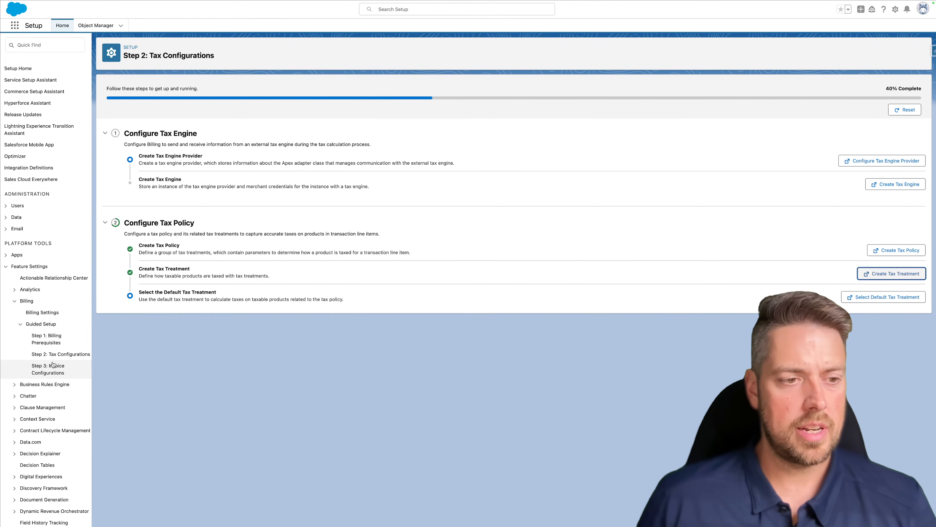
- Open Step 3: Invoice Configurations, expand Set Up Invoice Runs, and search the App Launcher for 'payment'
left_click(51, 372)
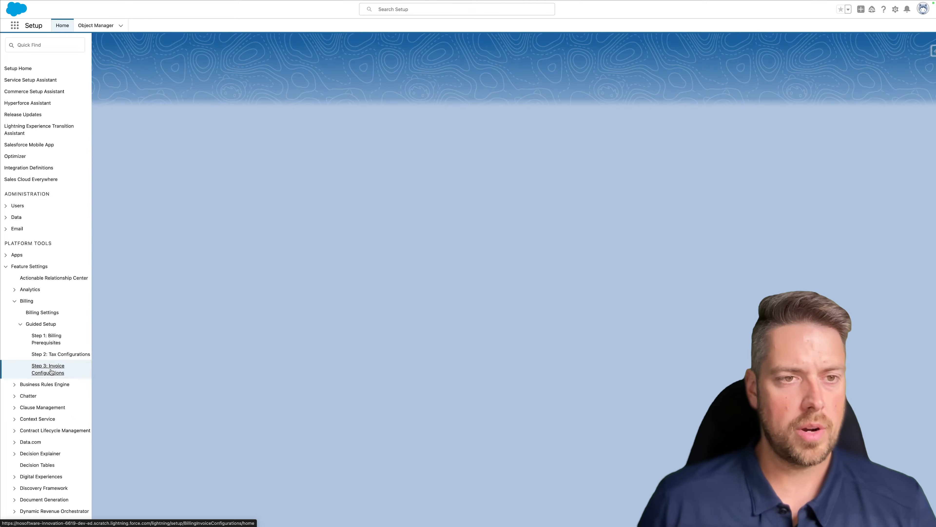
left_click(105, 133)
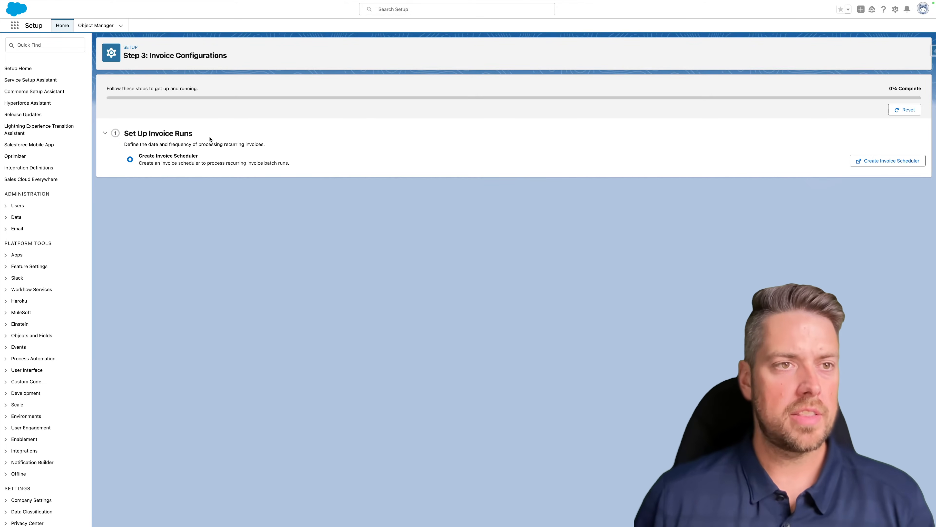
left_click(16, 26)
type("payment ter")
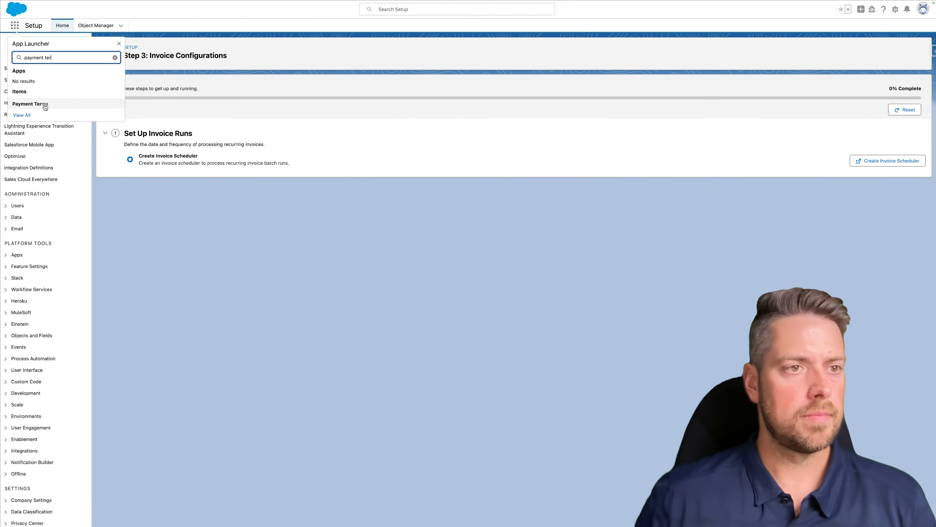
- Save a new payment term named 'Default Payment Term' and start adding a Payment Term Item to it
left_click(56, 104)
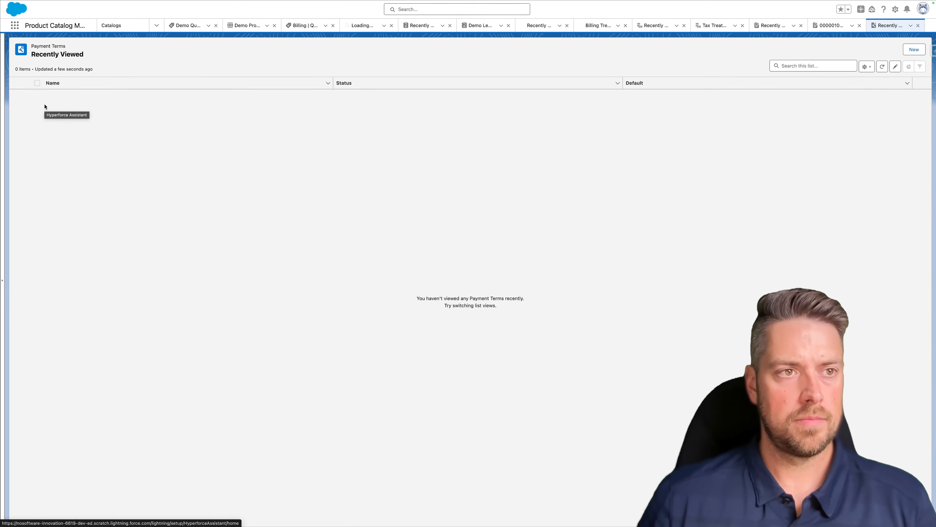
left_click(914, 49)
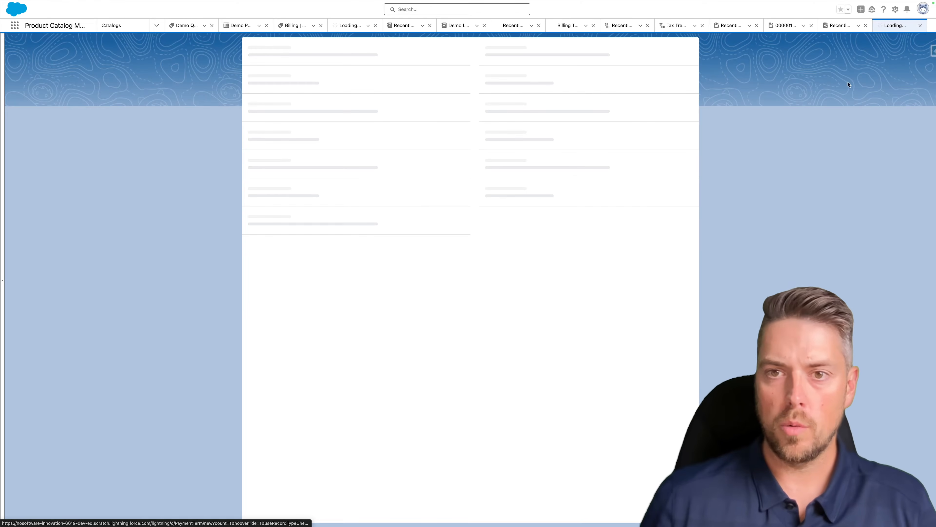
type("Defa")
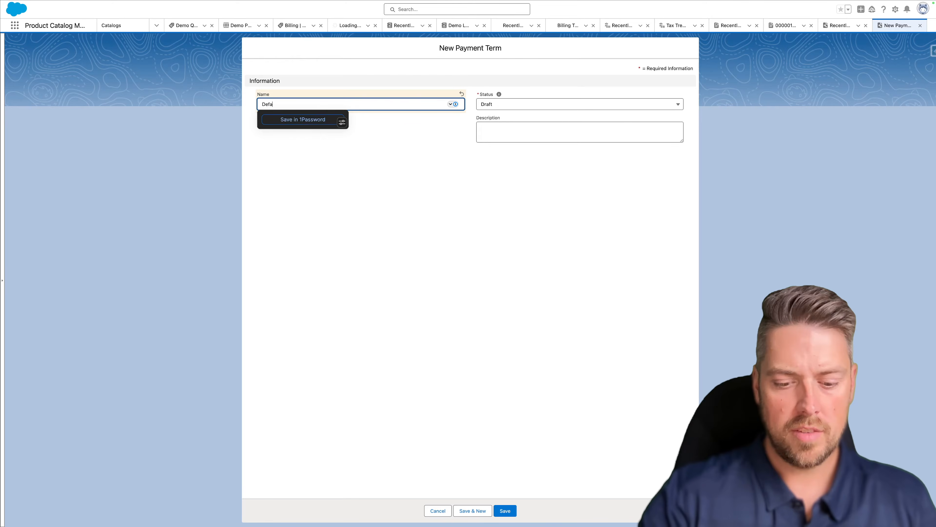
type("ult Payment Term")
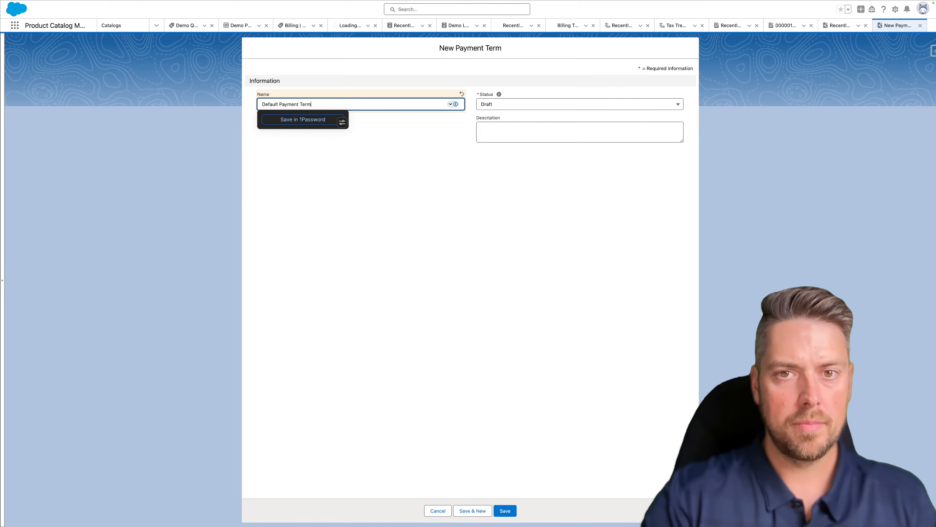
key("Tab")
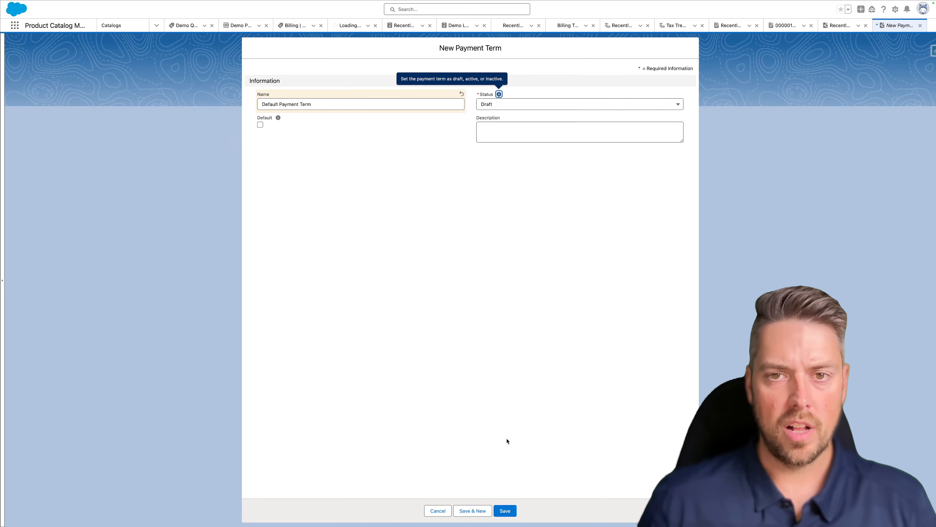
left_click(505, 510)
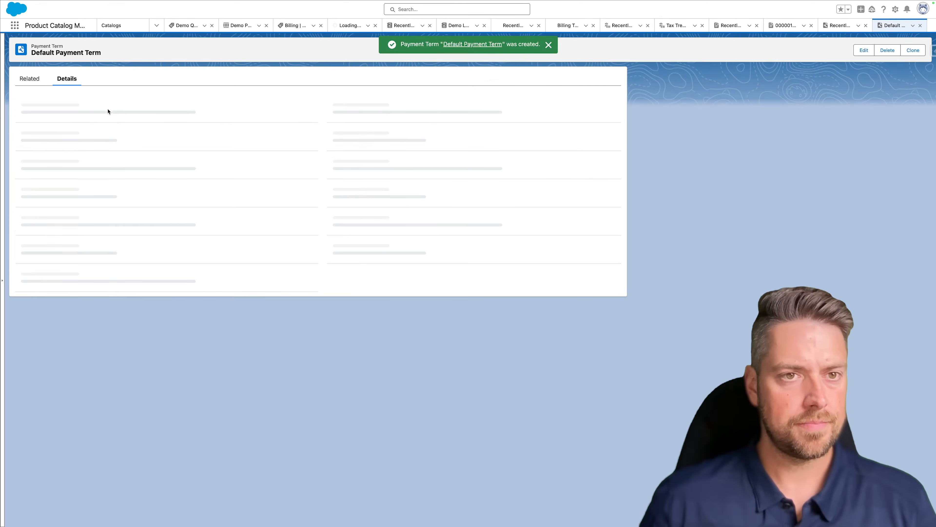
left_click(31, 79)
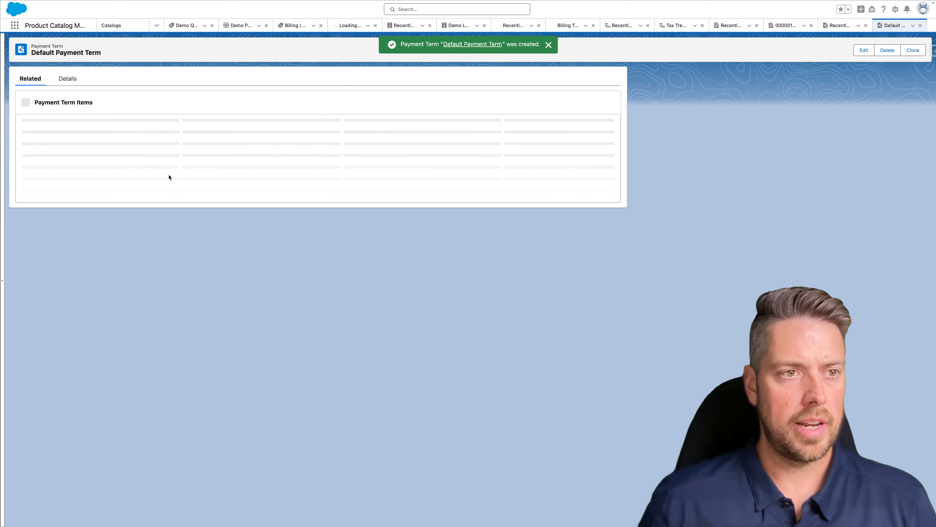
left_click(603, 103)
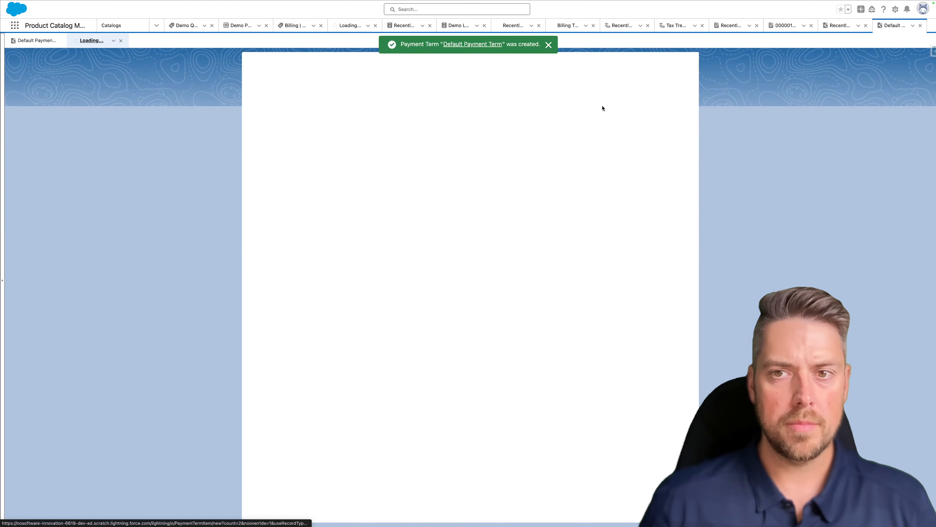
- Save a Period-Based payment term item of 30 Days with a Standard timeframe
left_click(301, 123)
left_click(360, 122)
left_click(280, 134)
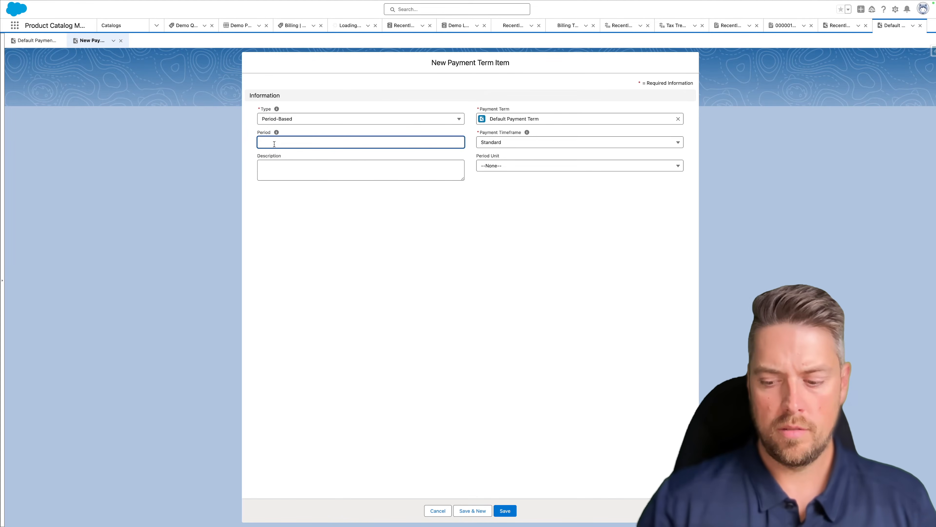
left_click(514, 144)
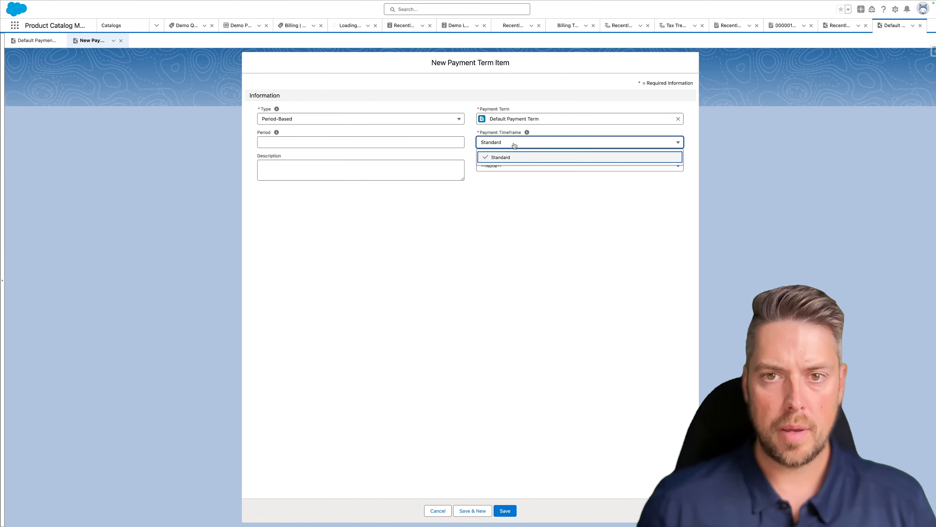
left_click(485, 159)
left_click(502, 167)
left_click(504, 193)
left_click(334, 141)
type("30")
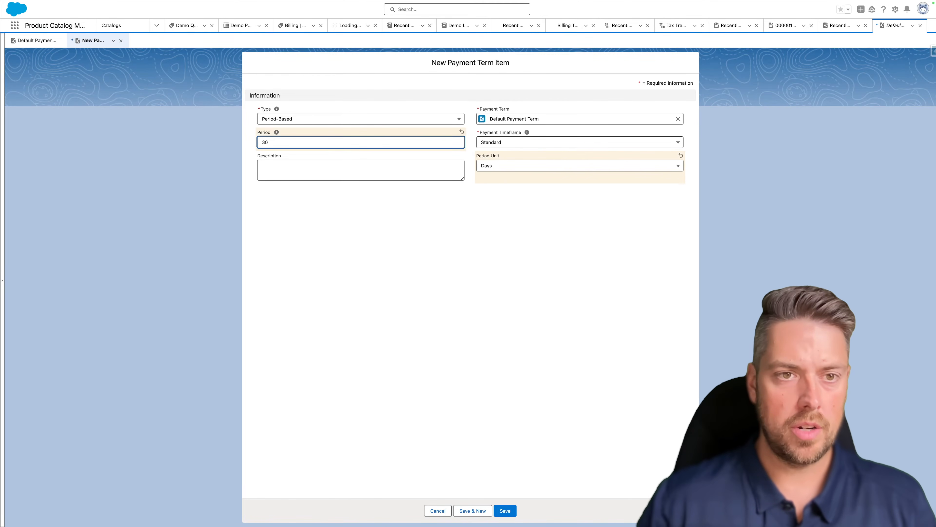
left_click(508, 510)
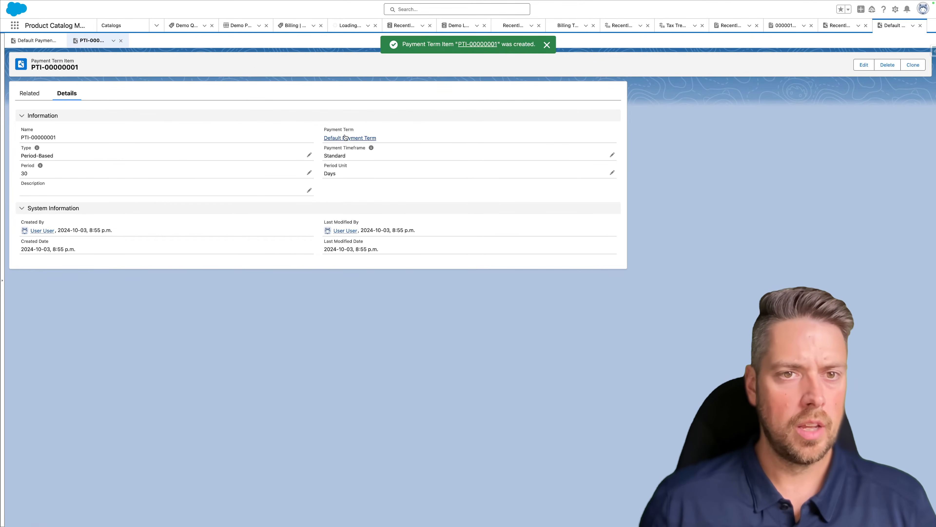
left_click(344, 137)
- Edit Default Payment Term to status Active with the Default box ticked, and save
left_click(69, 93)
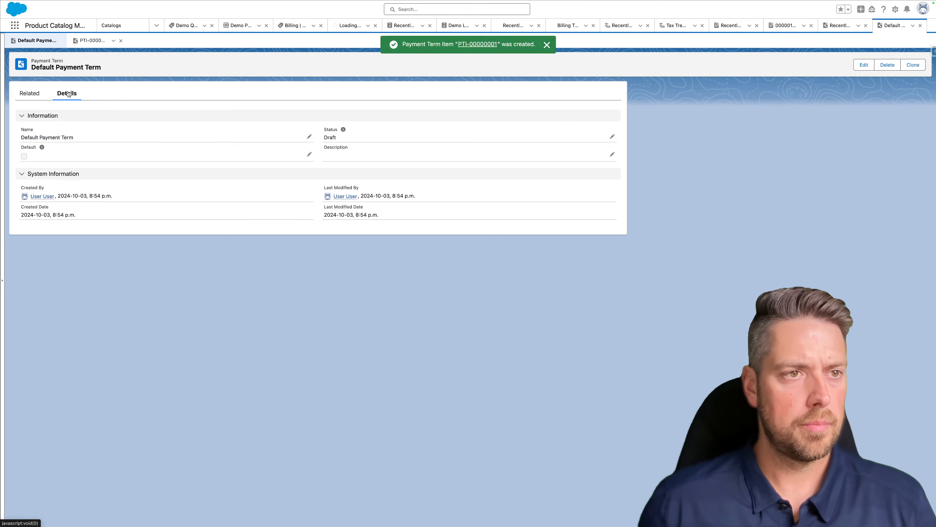
double_click(366, 138)
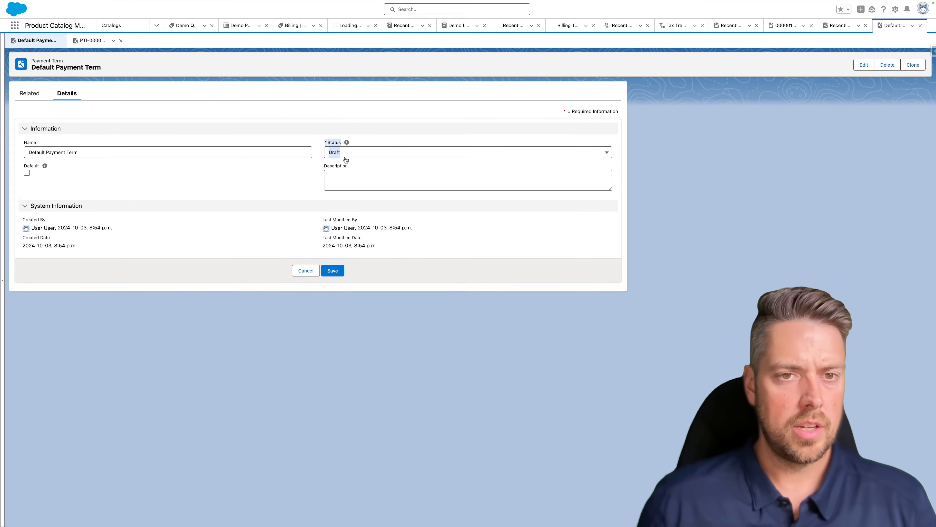
left_click(373, 154)
left_click(345, 206)
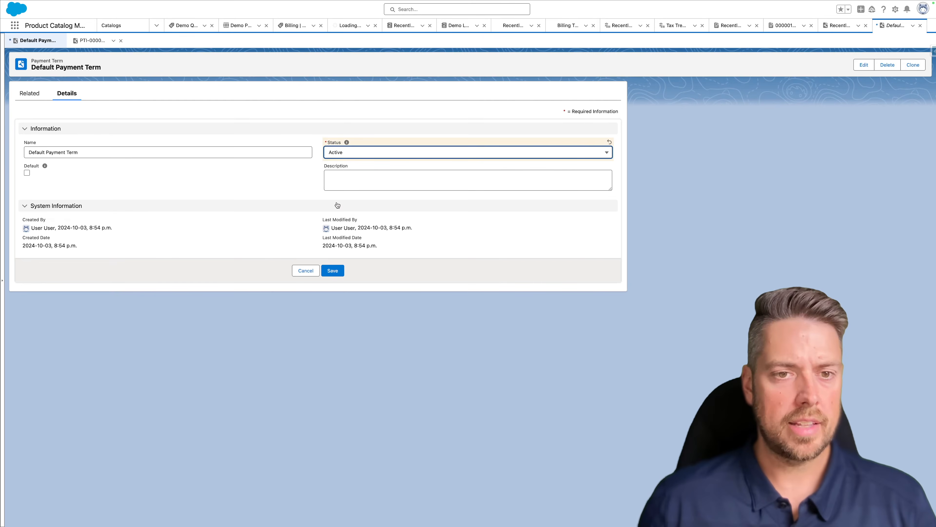
left_click(27, 173)
left_click(332, 271)
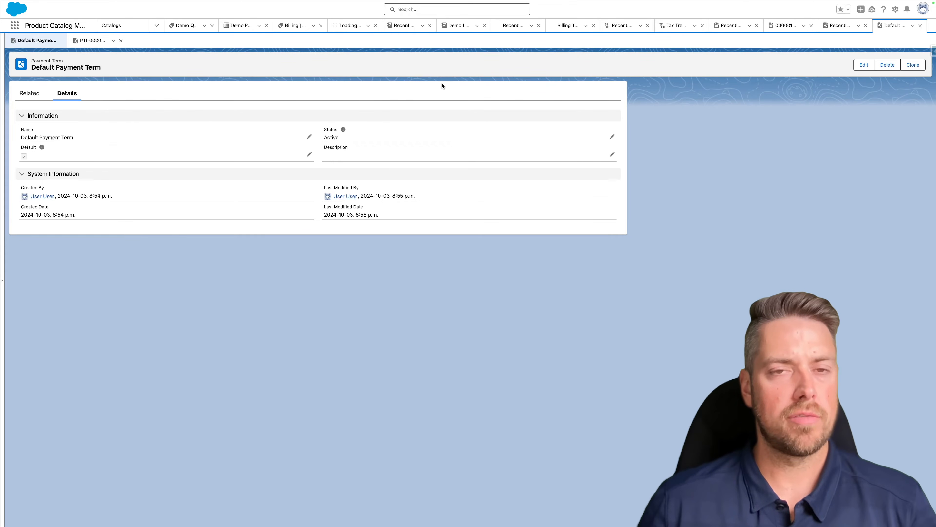
left_click(895, 9)
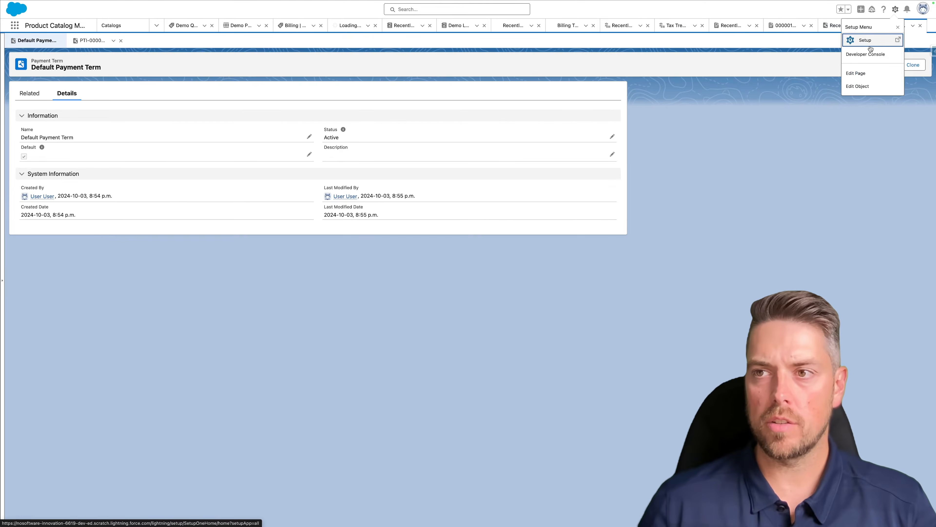
- Find 'flows' in Quick Find, search the Flows list for 'schedule', and open Order To Billing Schedule Flow
left_click(874, 43)
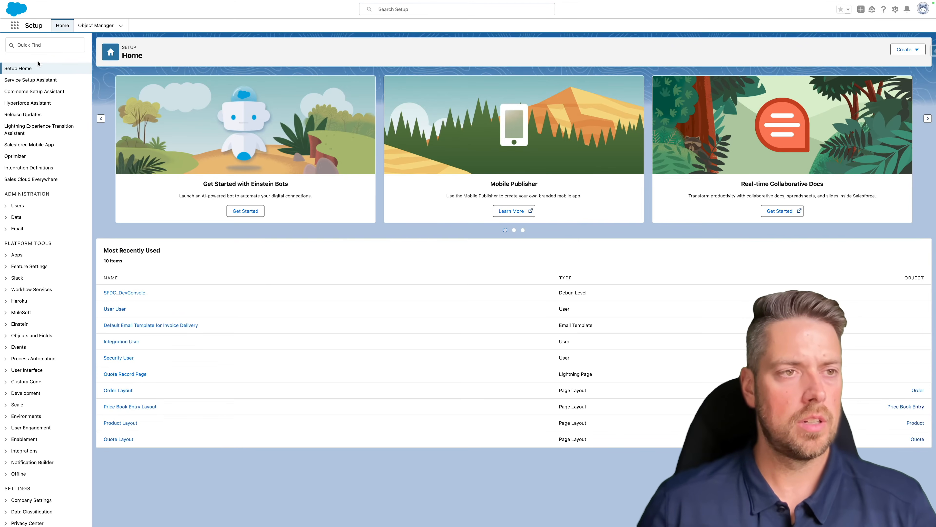
type("flows")
left_click(27, 81)
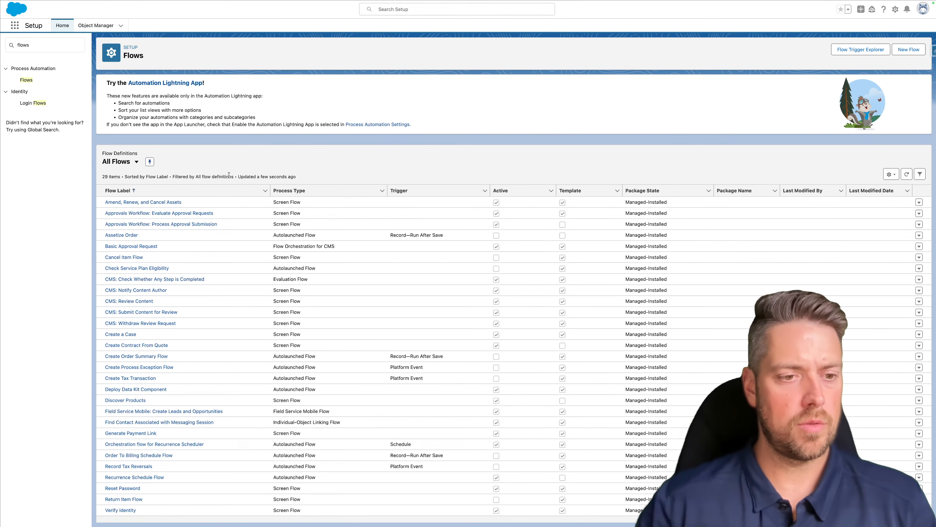
key("super+f")
type("cs")
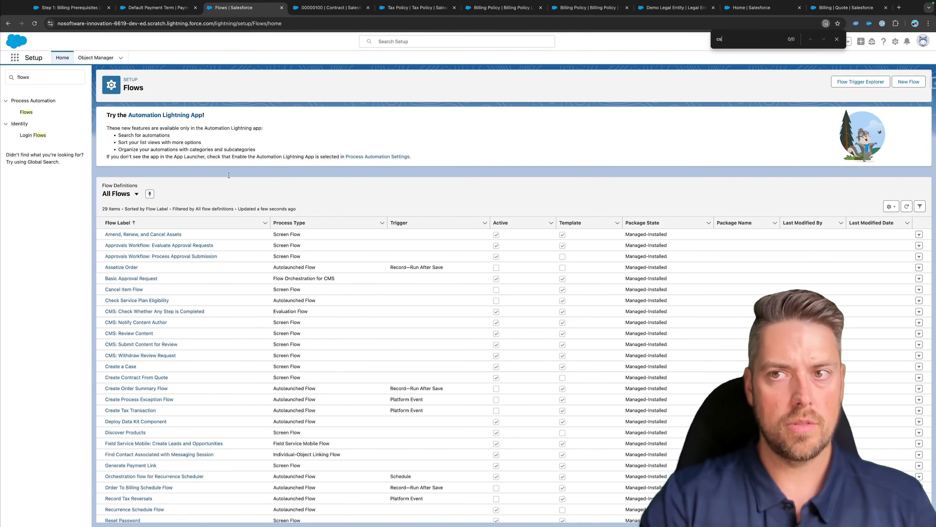
type("chedule")
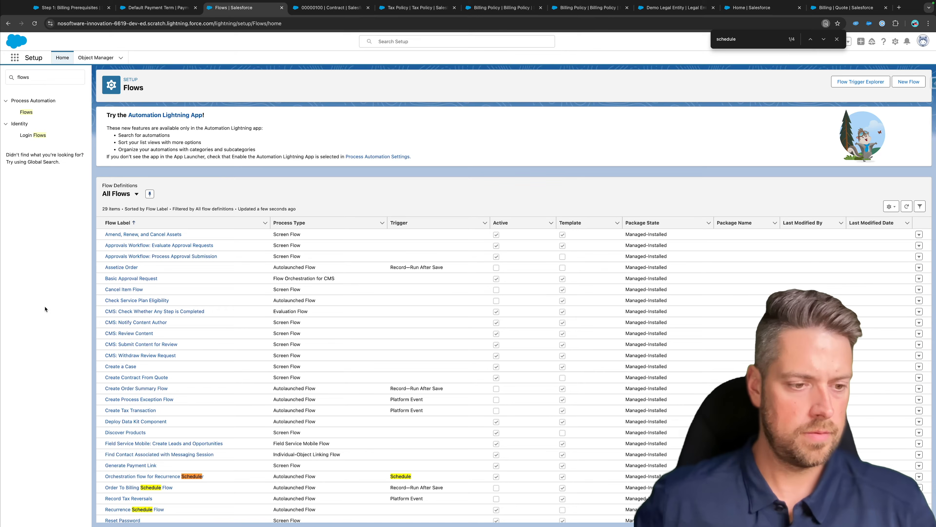
scroll(111, 431, "down", 3)
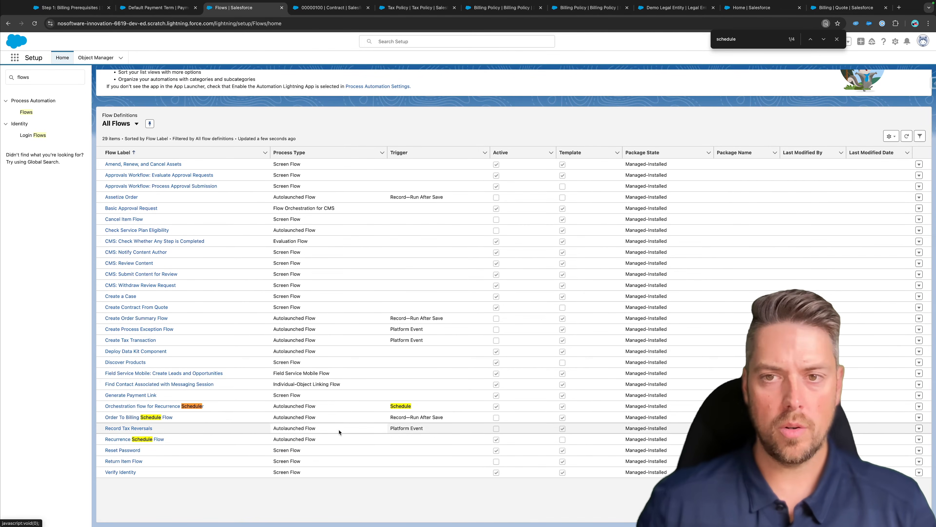
left_click(138, 419)
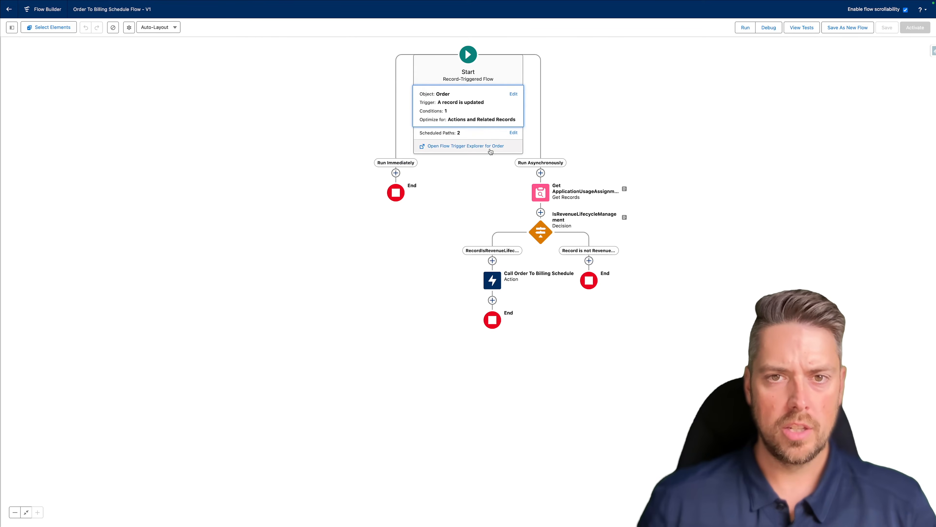
- Save the flow as a new flow labelled 'Order to Billing Schedule', activate it, and return to Setup
left_click(513, 94)
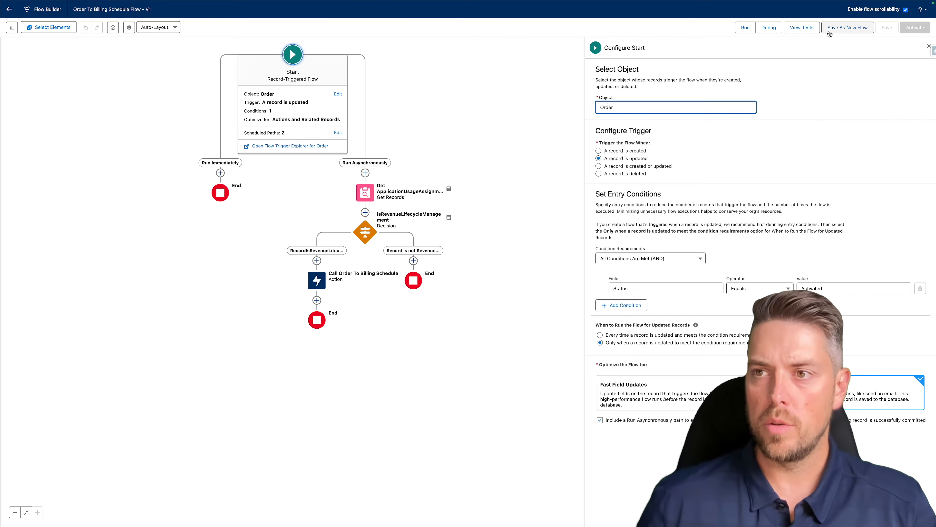
left_click(850, 27)
left_click(359, 246)
type("Orde")
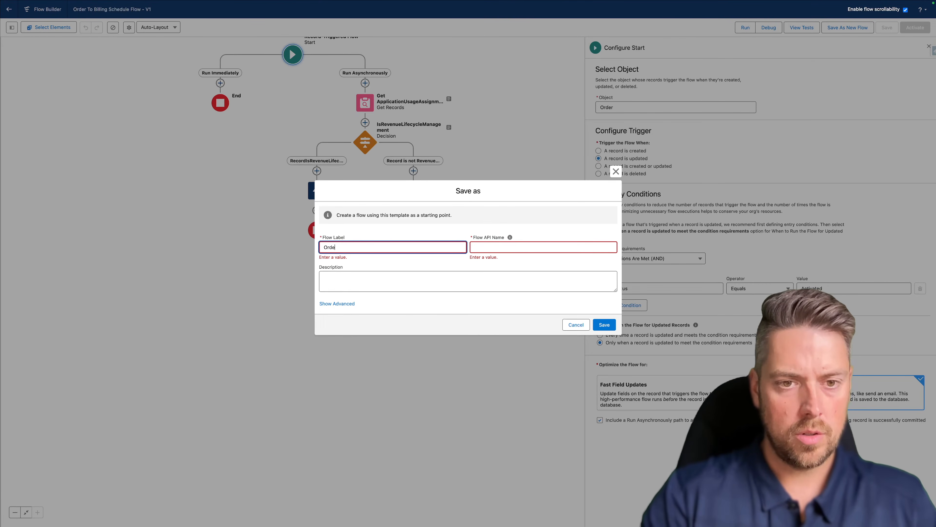
type("r to Billing Schedule")
key("Tab")
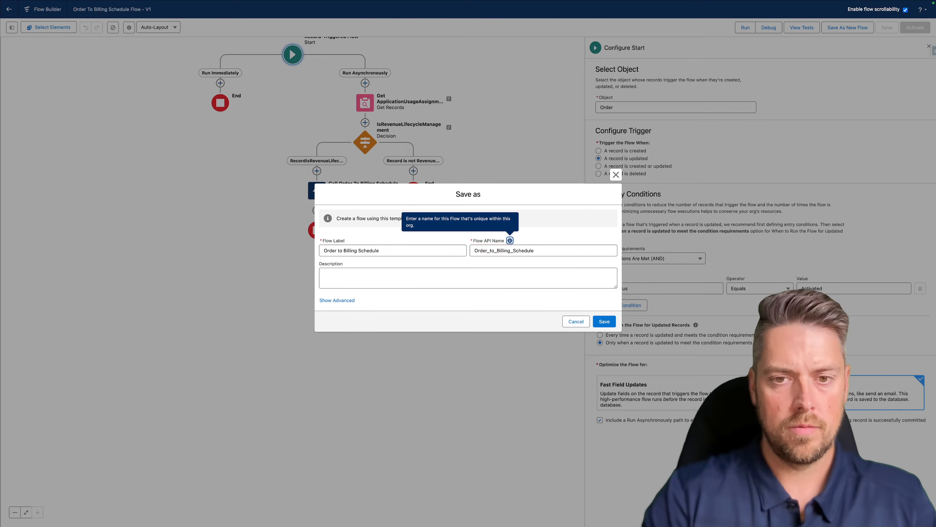
left_click(608, 322)
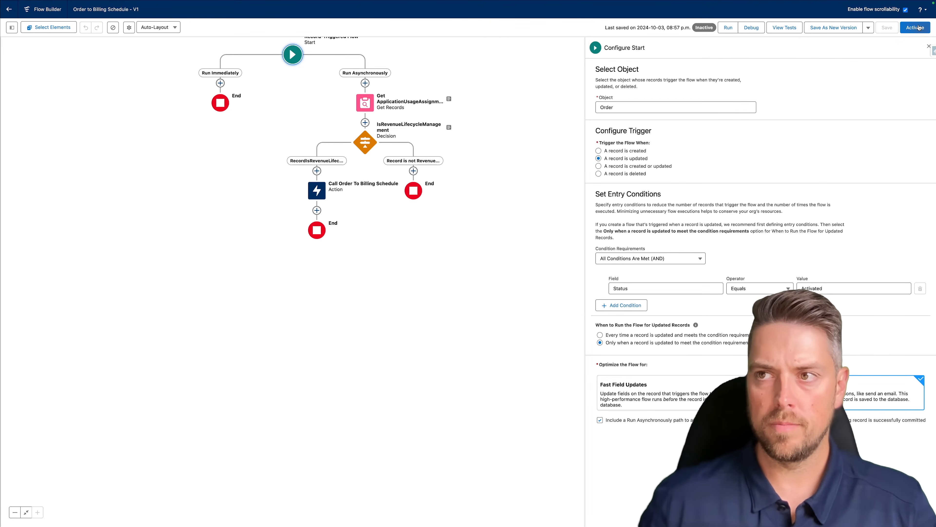
left_click(918, 28)
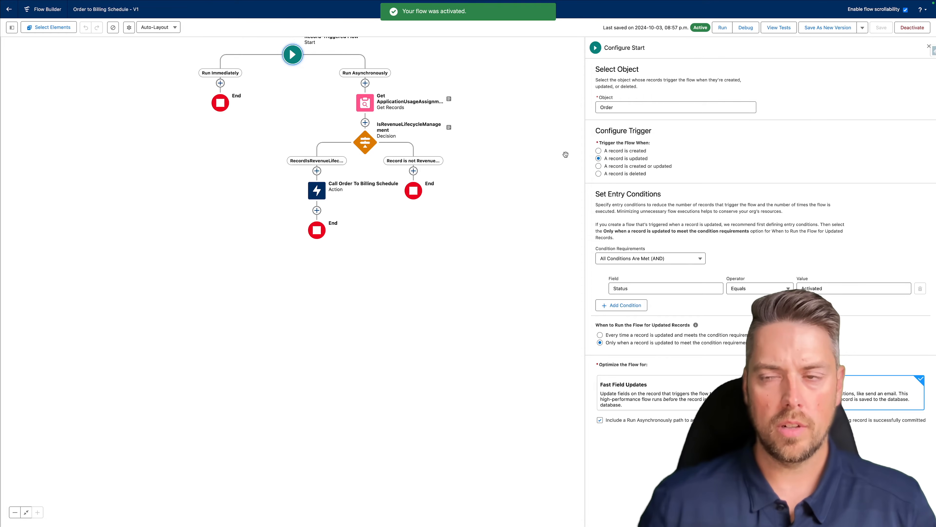
left_click(9, 9)
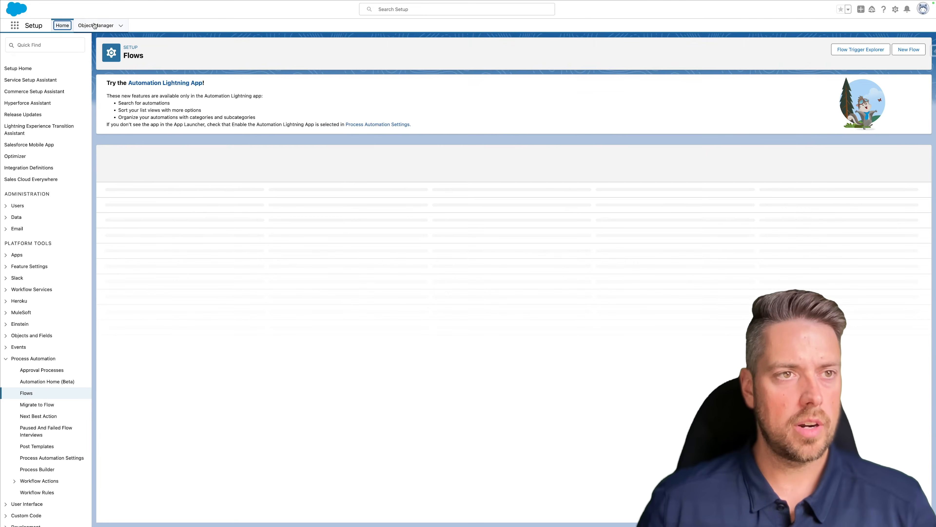
- Open the Order object's Order Layout in the page layout editor
left_click(96, 25)
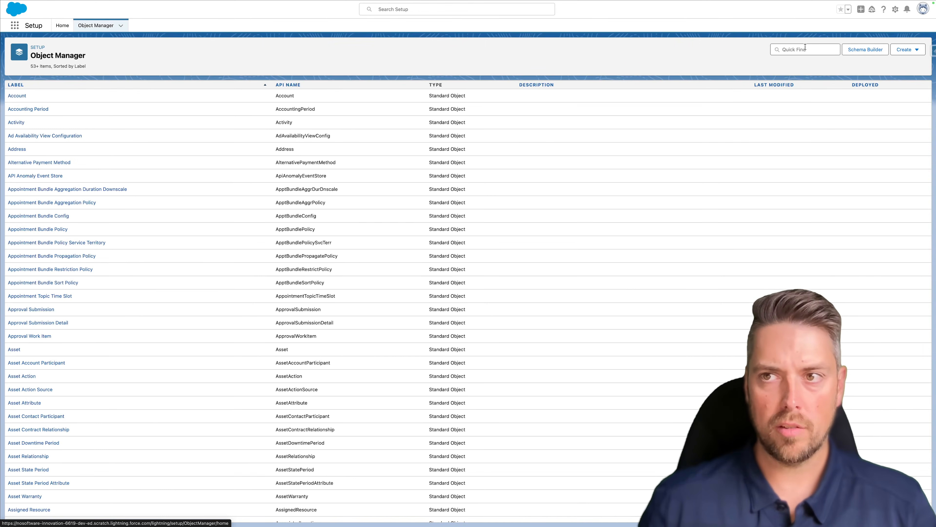
left_click(805, 49)
type("order")
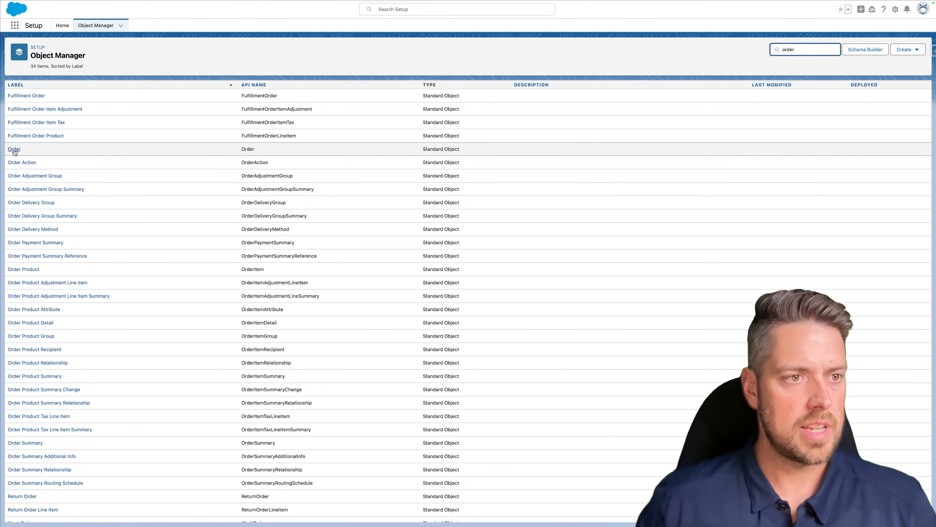
left_click(15, 150)
left_click(56, 98)
left_click(48, 110)
left_click(113, 117)
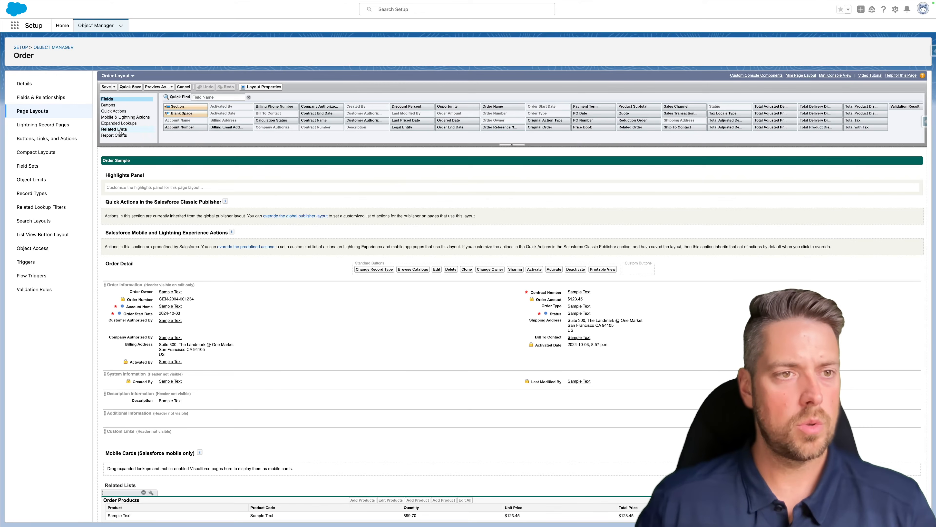
- Drag the Billing Schedules related list into the Order Layout and save, confirming the overwrite
left_click(122, 130)
scroll(122, 130, "down", 5)
left_click_drag(225, 96, 148, 380)
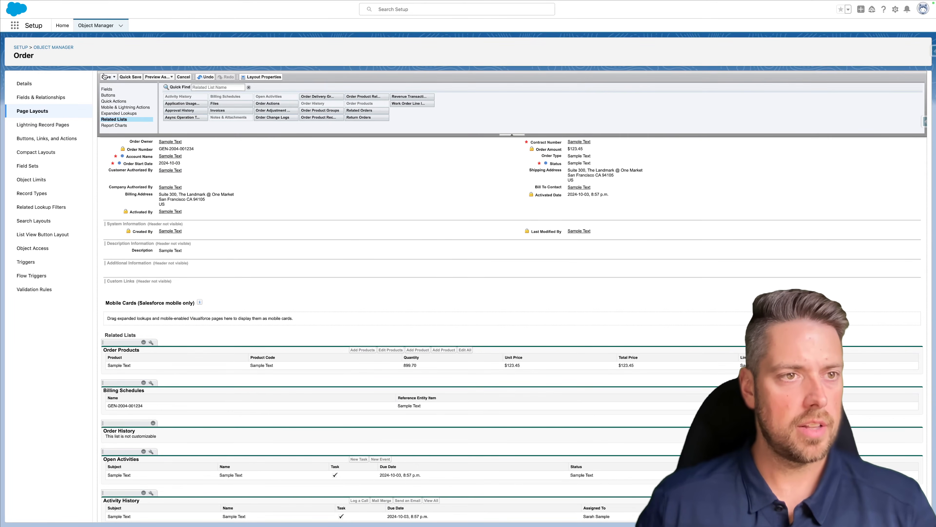
left_click(106, 77)
left_click(478, 321)
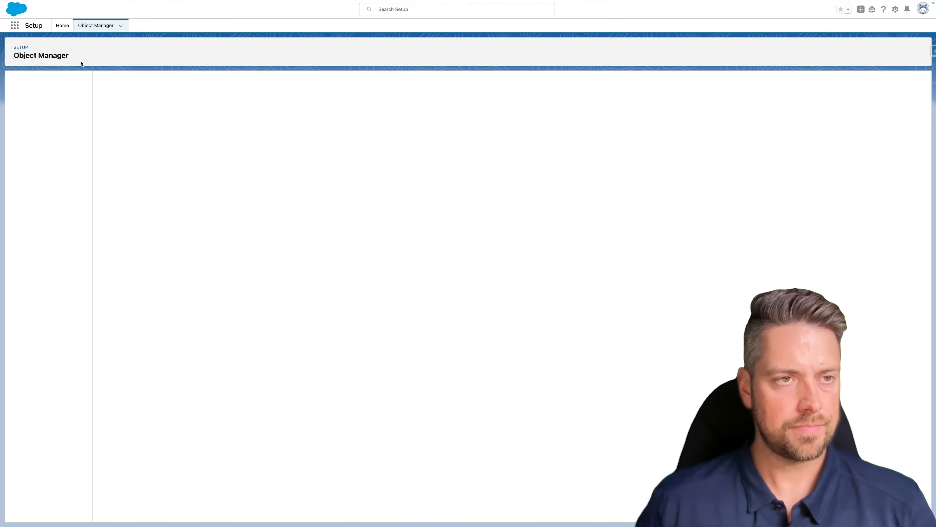
- Open the Order Product Layout and add the Billing Schedules related list
left_click(92, 26)
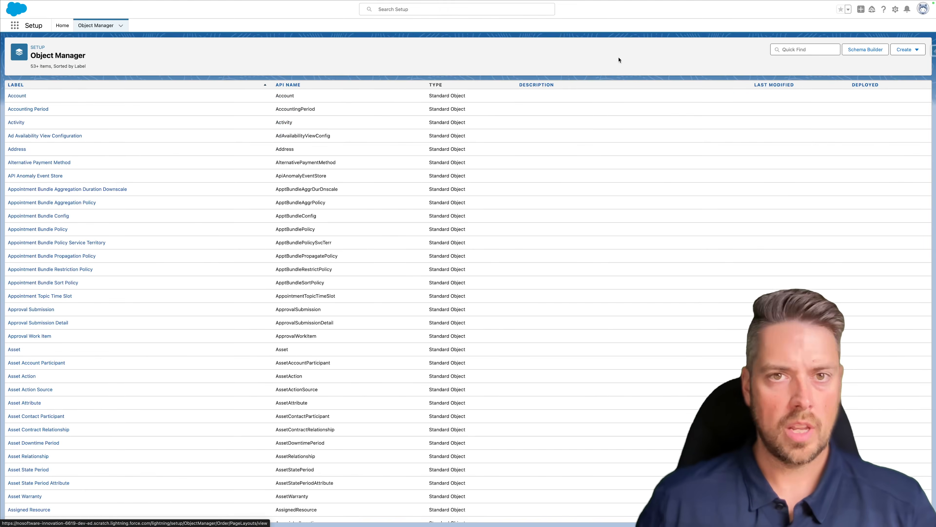
type("order pro")
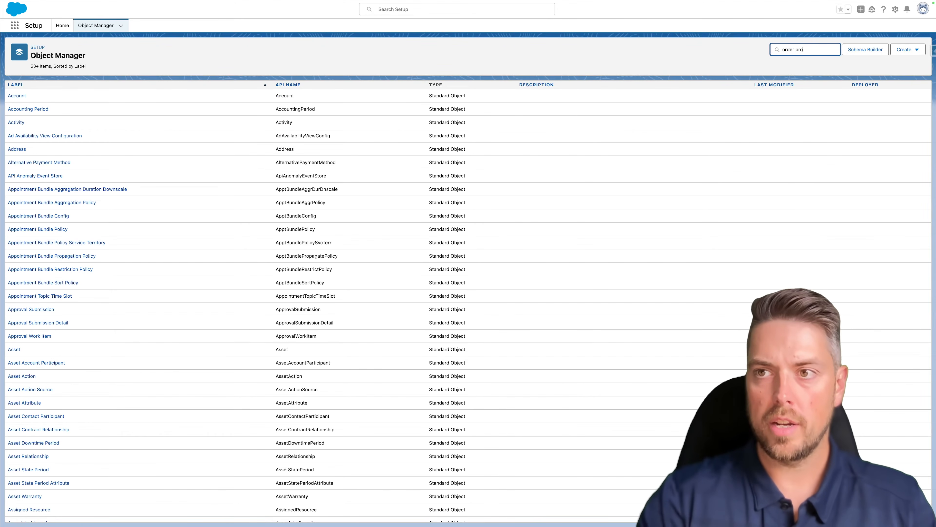
type("d")
left_click(23, 109)
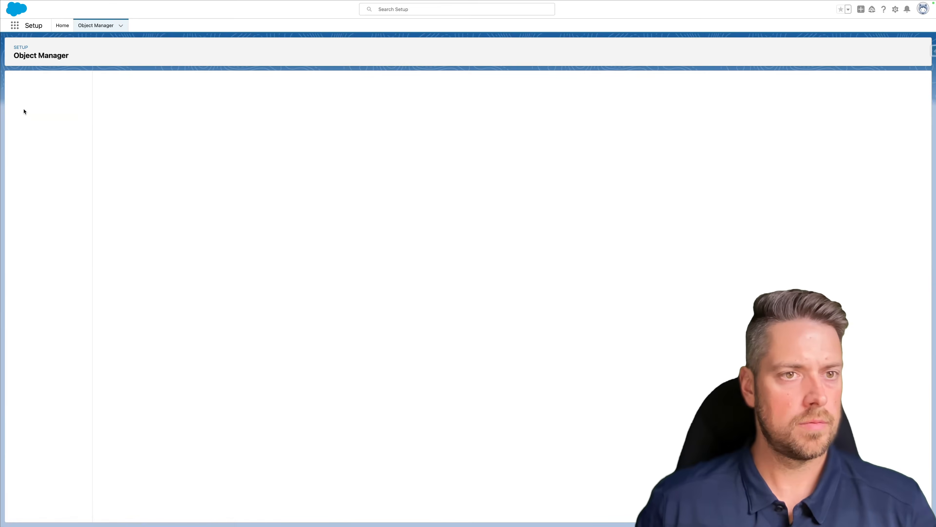
left_click(57, 97)
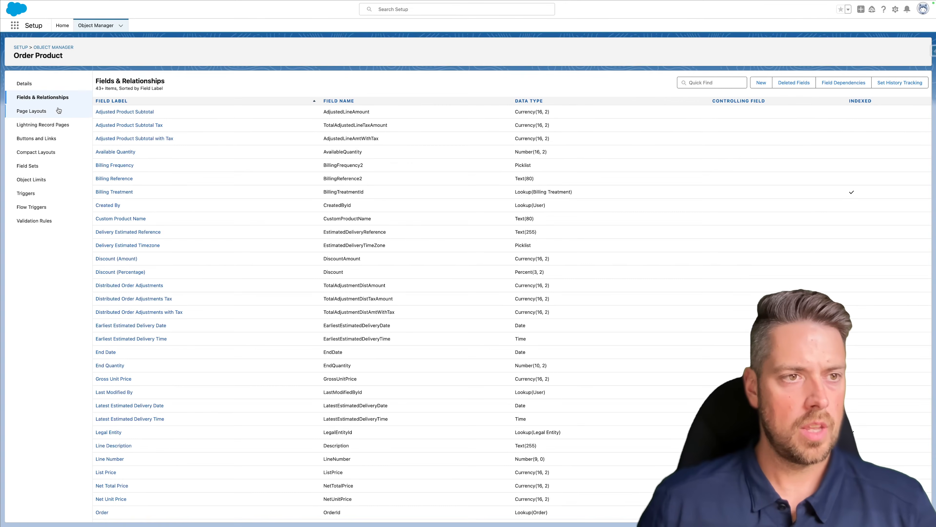
left_click(54, 108)
left_click(115, 119)
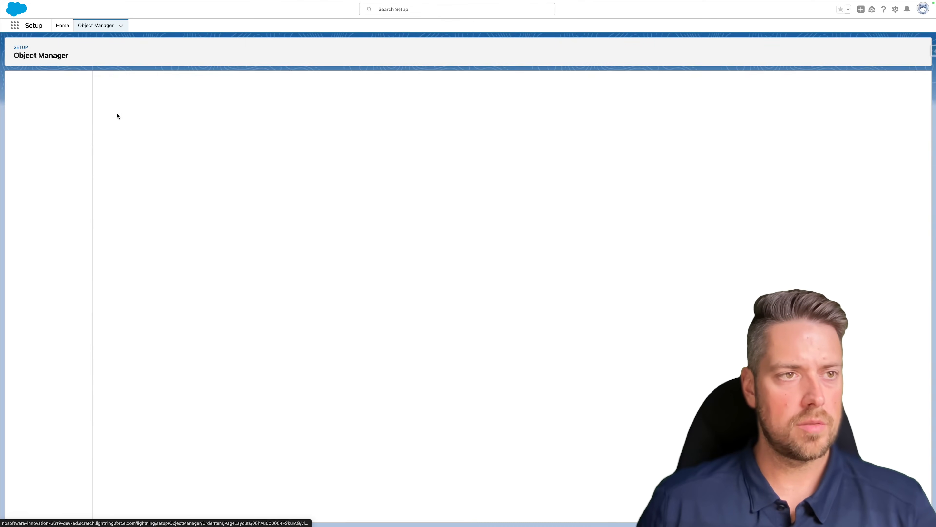
left_click(113, 123)
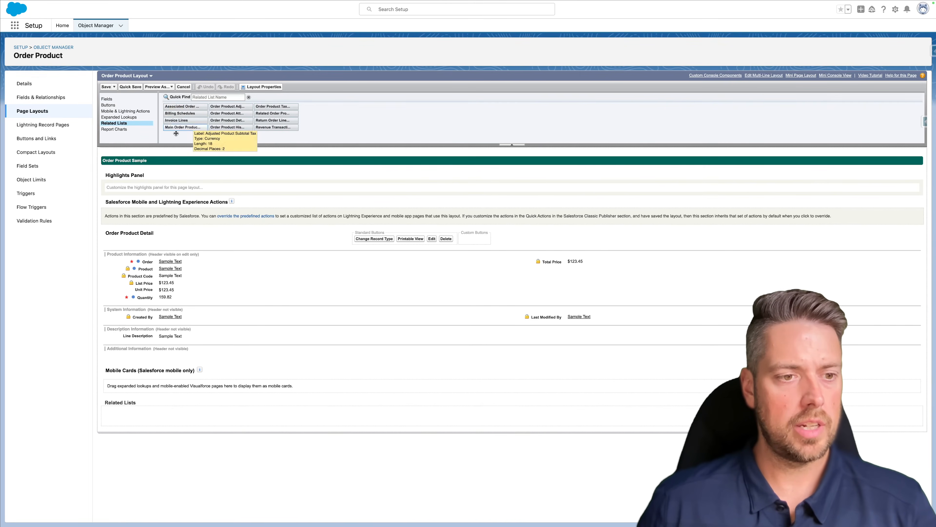
left_click_drag(188, 114, 159, 410)
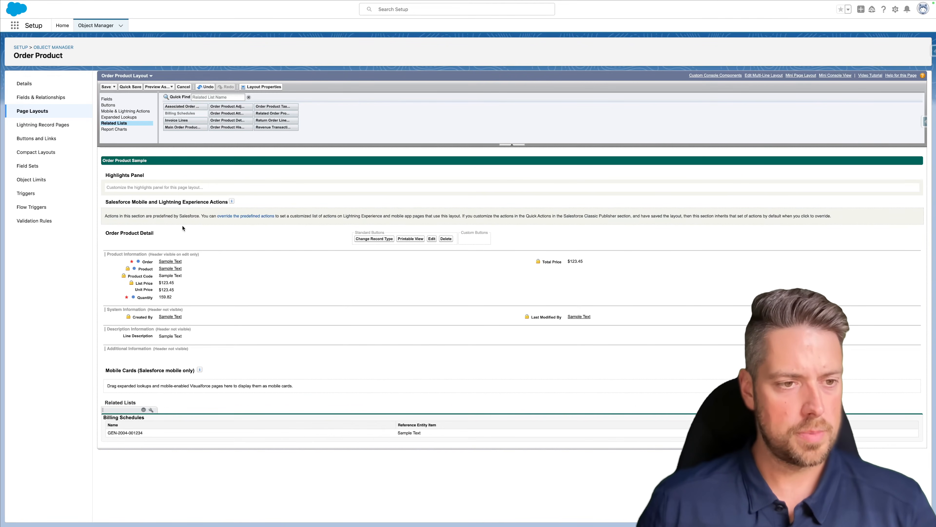
- Place Legal Entity, Billing Treatment and Tax Treatment under Total Price in Product Information
left_click(108, 98)
left_click(208, 97)
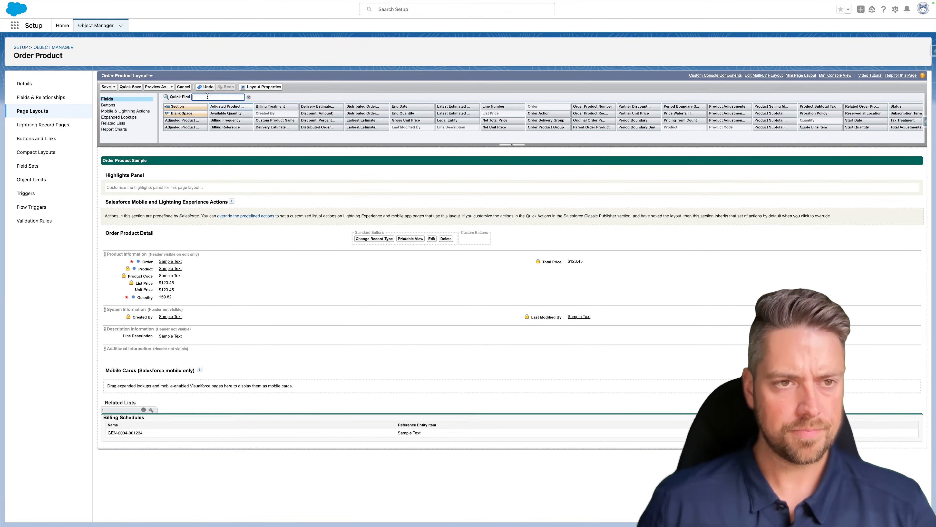
type("lgal")
key("BackSpace")
key("BackSpace")
key("BackSpace")
type("eg")
left_click_drag(186, 121, 546, 268)
key("ctrl+a")
type("billing")
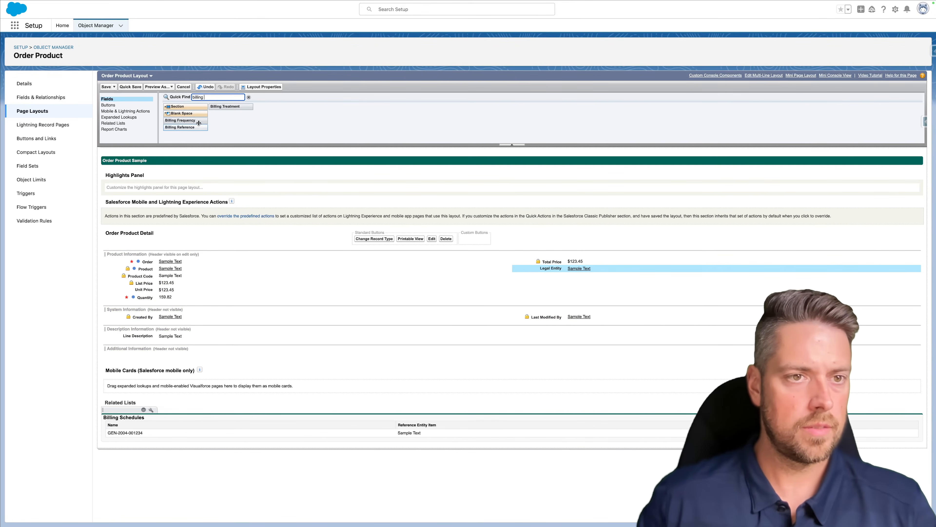
left_click_drag(225, 106, 514, 280)
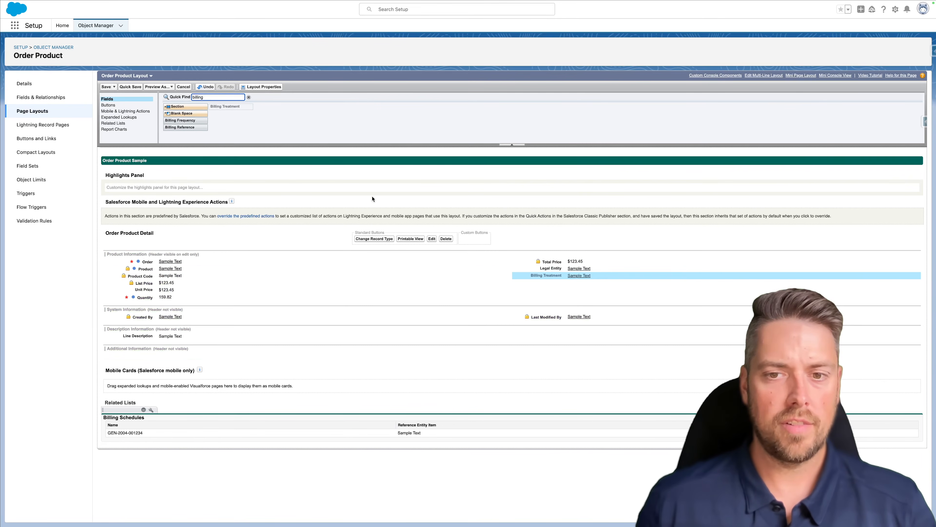
double_click(226, 94)
type("tax t")
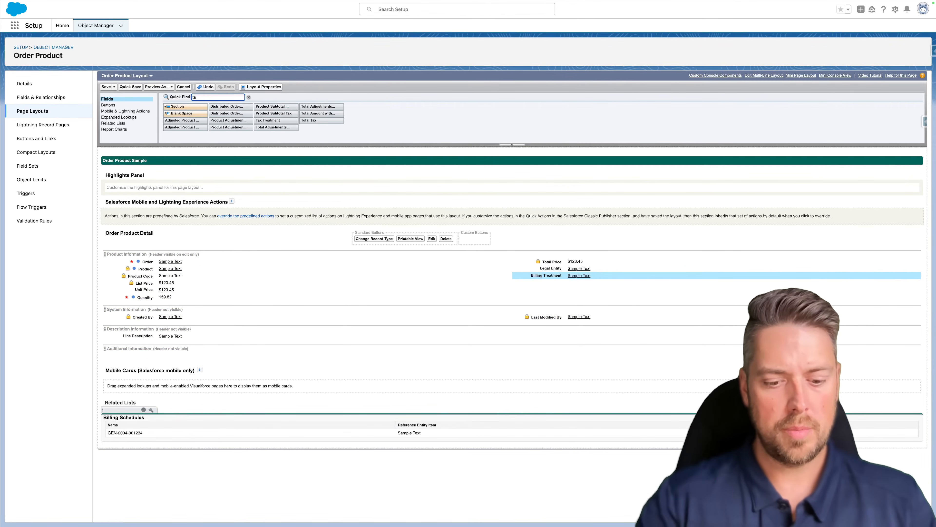
left_click_drag(199, 120, 516, 283)
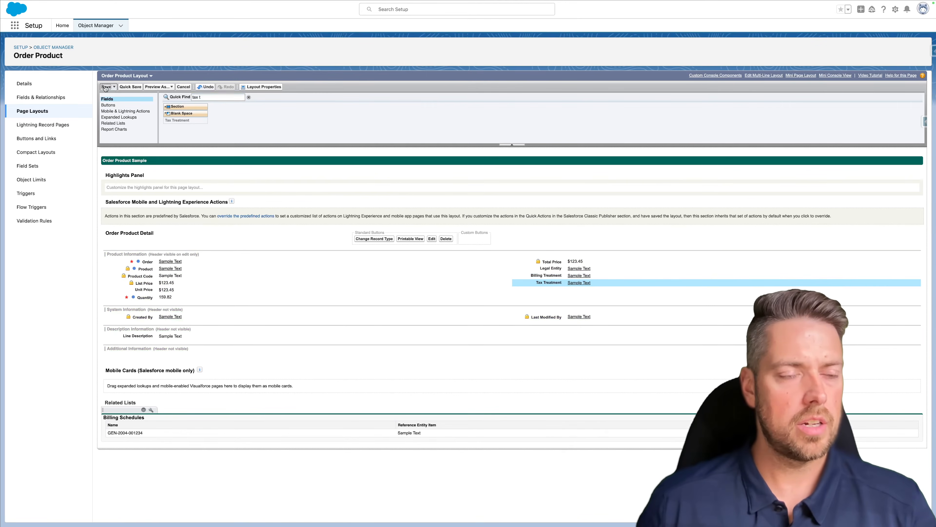
- Save the Order Product Layout, confirming the overwrite of users' related list customizations
left_click(106, 87)
left_click(478, 322)
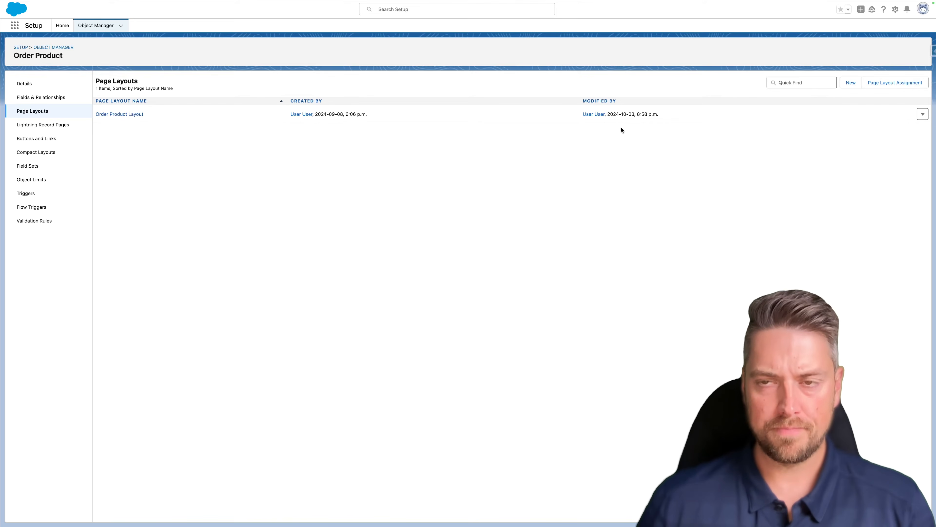
mouse_move(613, 2)
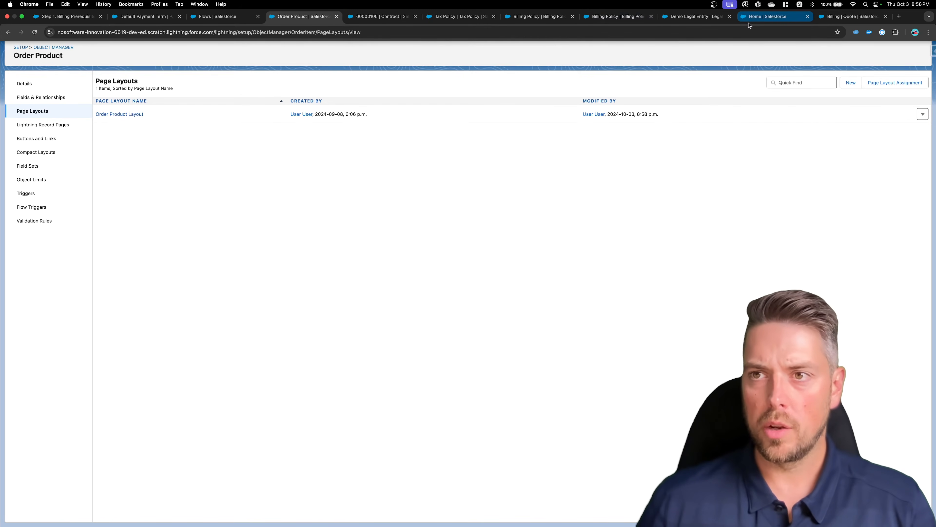
- Create an order from the Billing quote and open the new $3,400.00 draft order
left_click(837, 16)
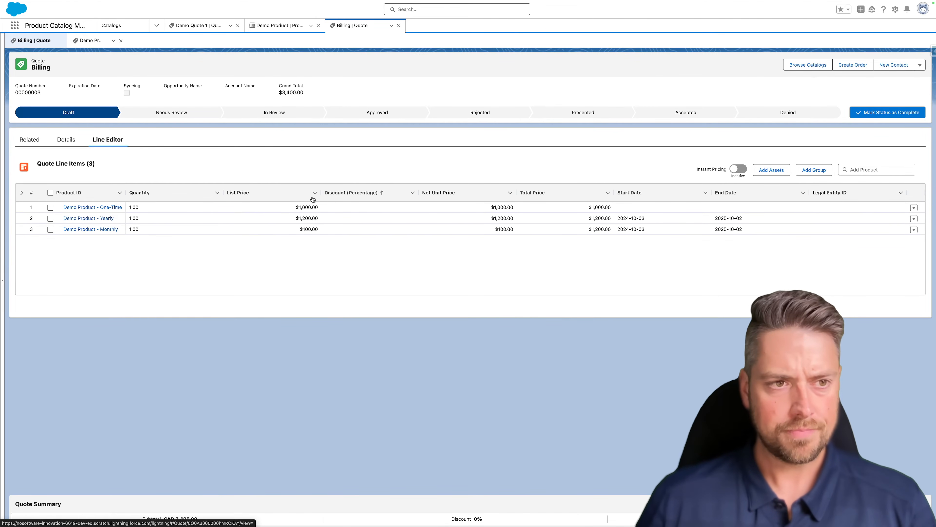
left_click(66, 140)
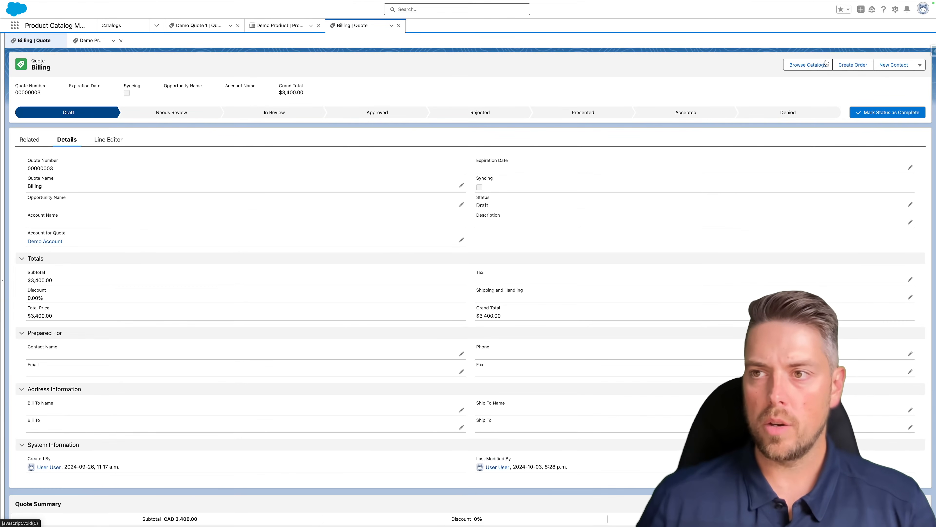
left_click(852, 67)
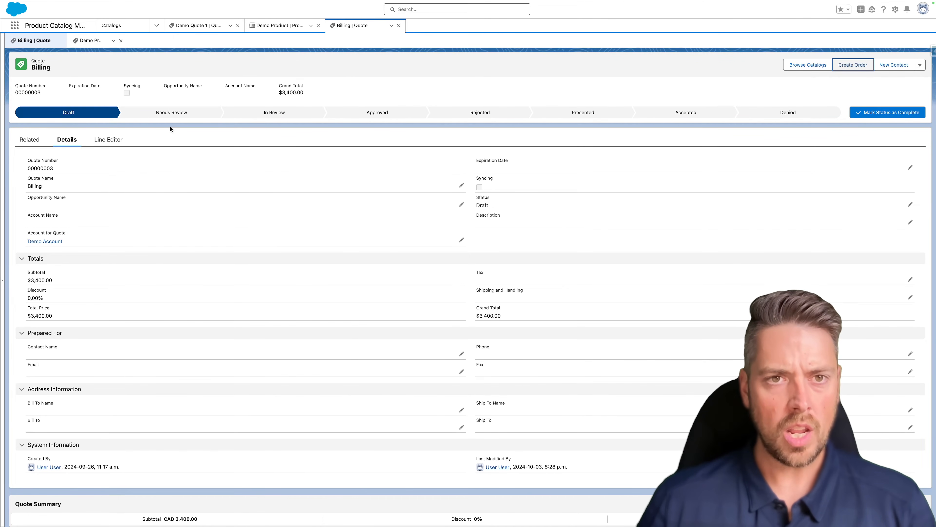
left_click(30, 139)
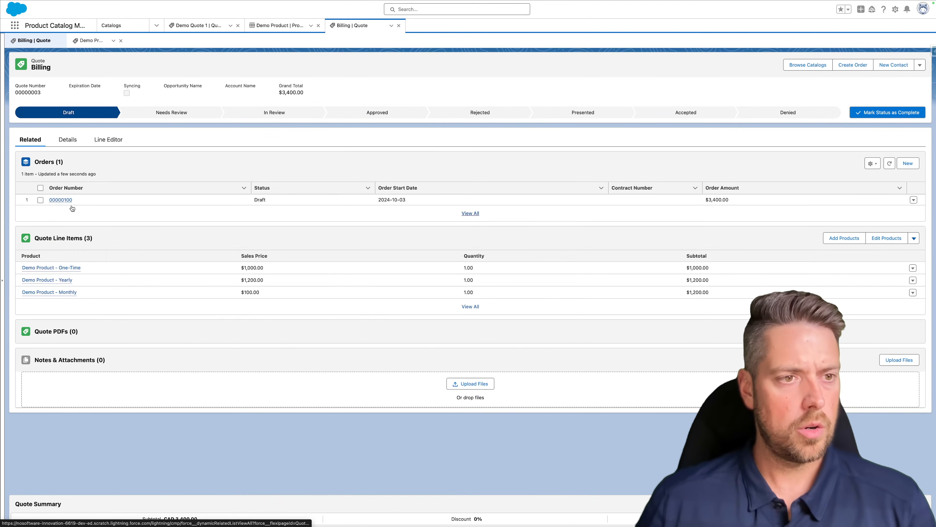
left_click(63, 200)
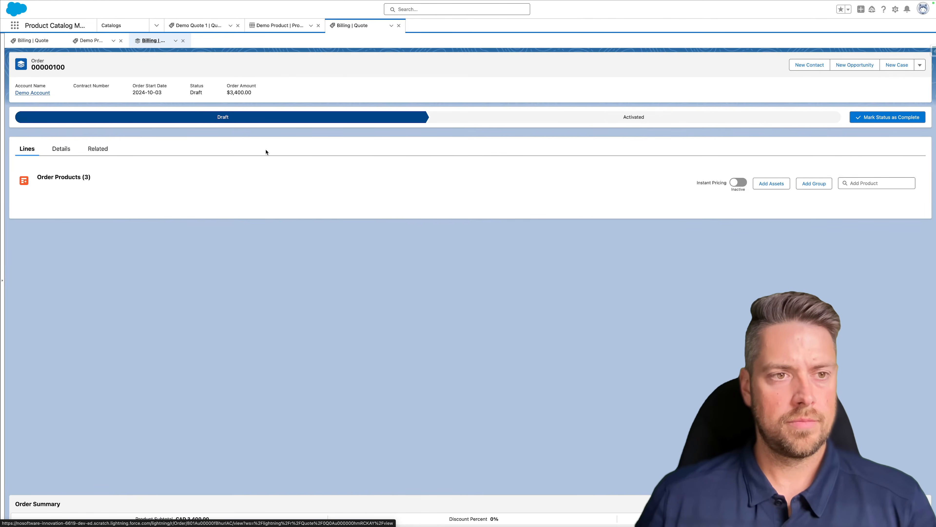
- Link the order to the recent contract and set Demo Contact as bill-to contact
left_click(61, 149)
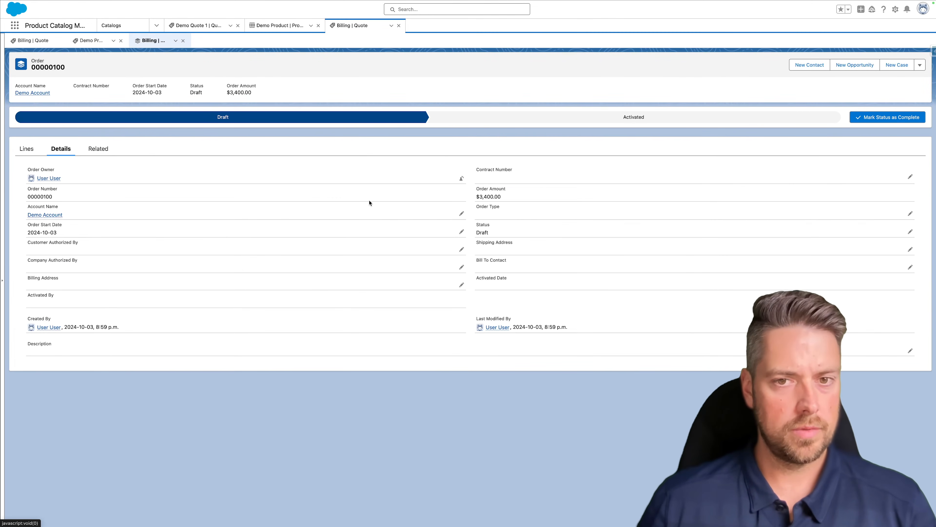
double_click(521, 180)
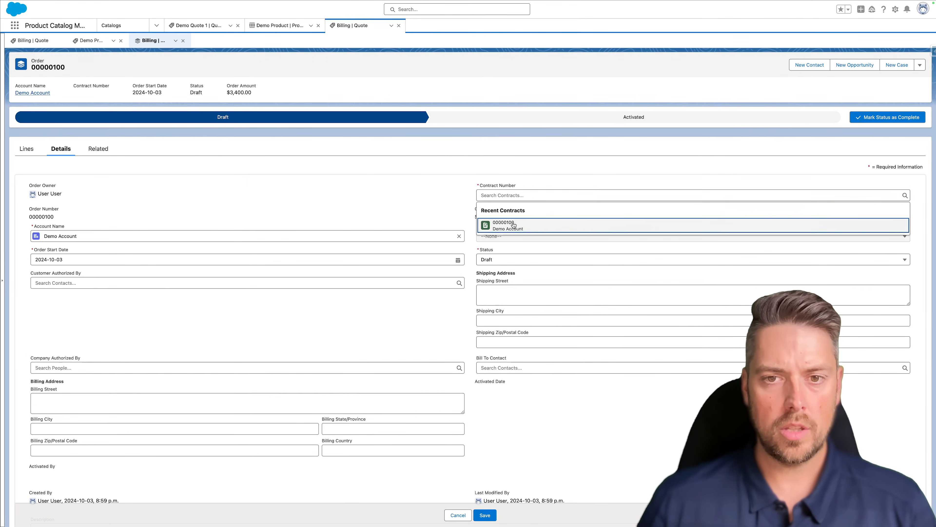
left_click(514, 224)
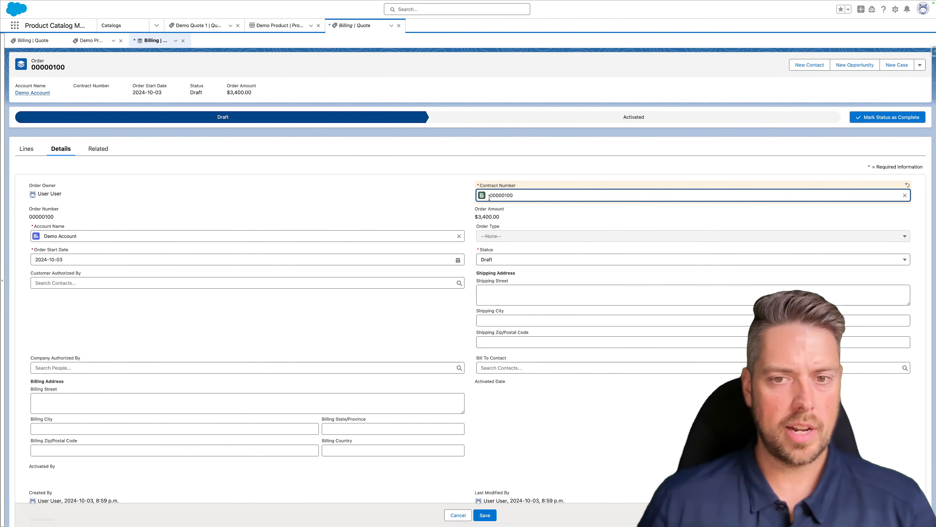
left_click(502, 366)
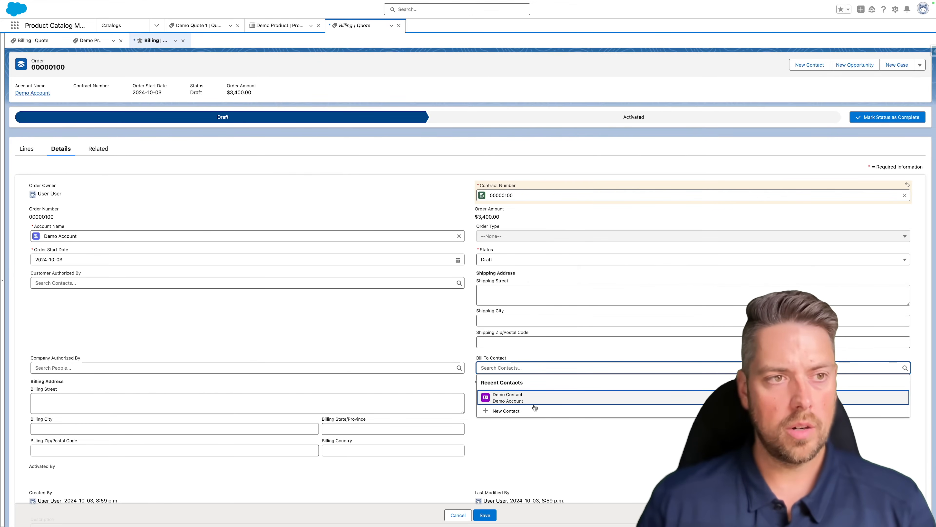
left_click(527, 398)
left_click(526, 406)
- Enter the billing address: 132 Demo, City, NY, 123, USA
left_click(119, 405)
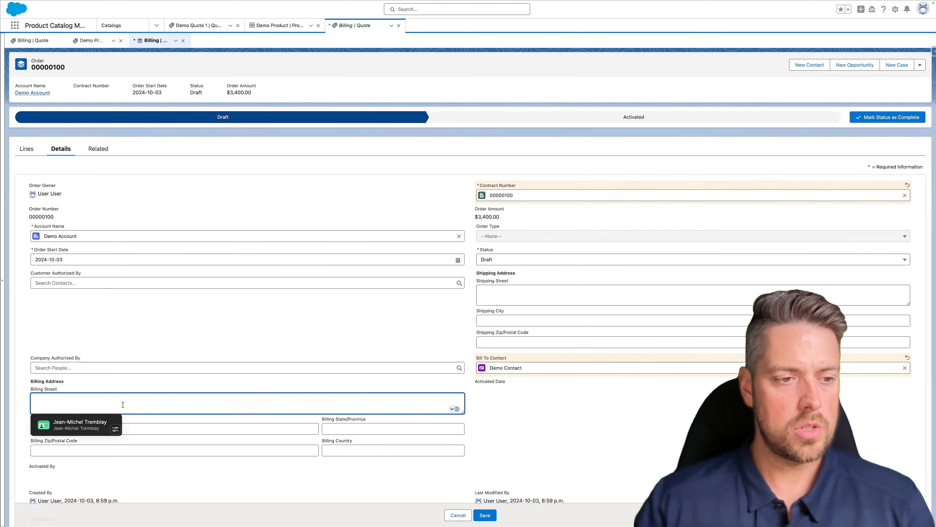
type("132")
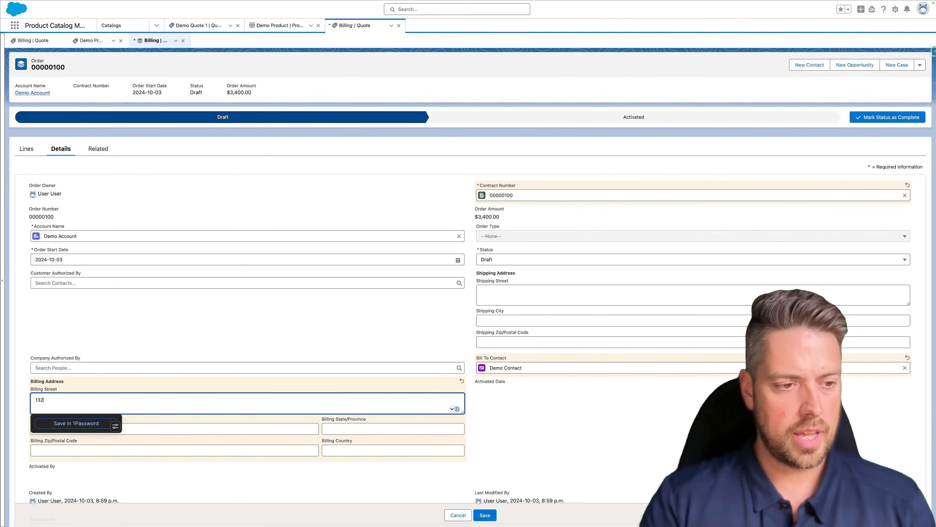
type(" Demo")
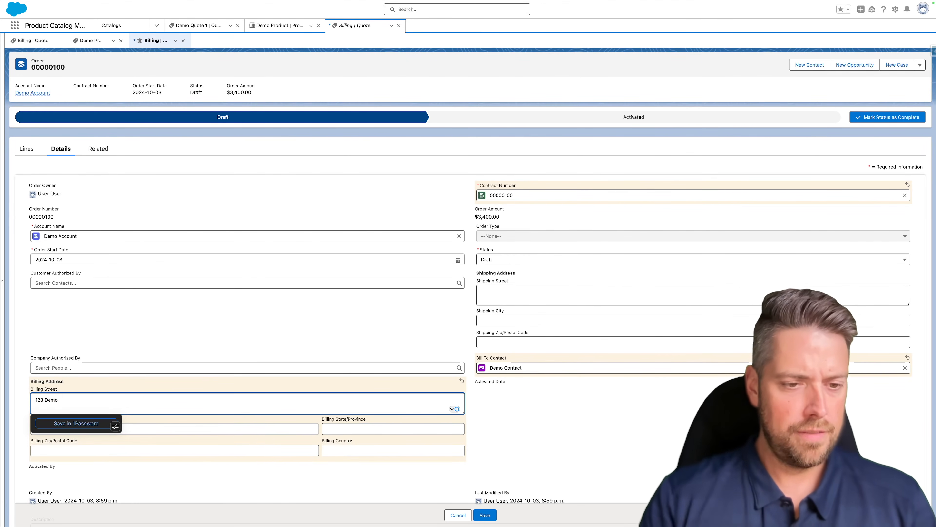
left_click(162, 430)
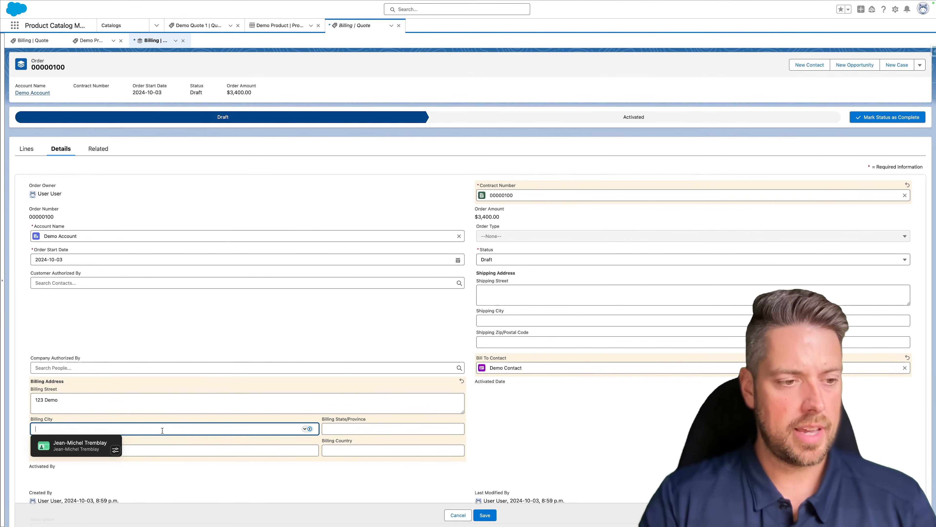
type("City")
key("Tab")
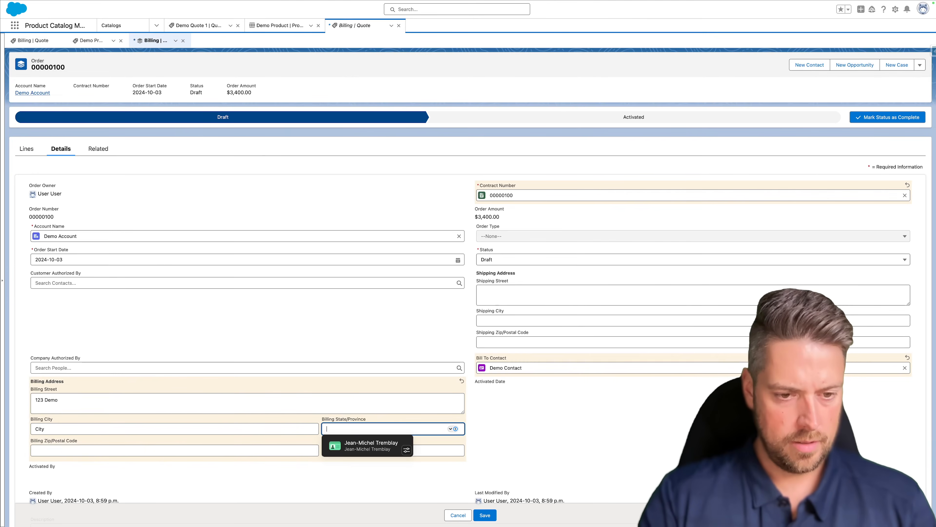
type("NY")
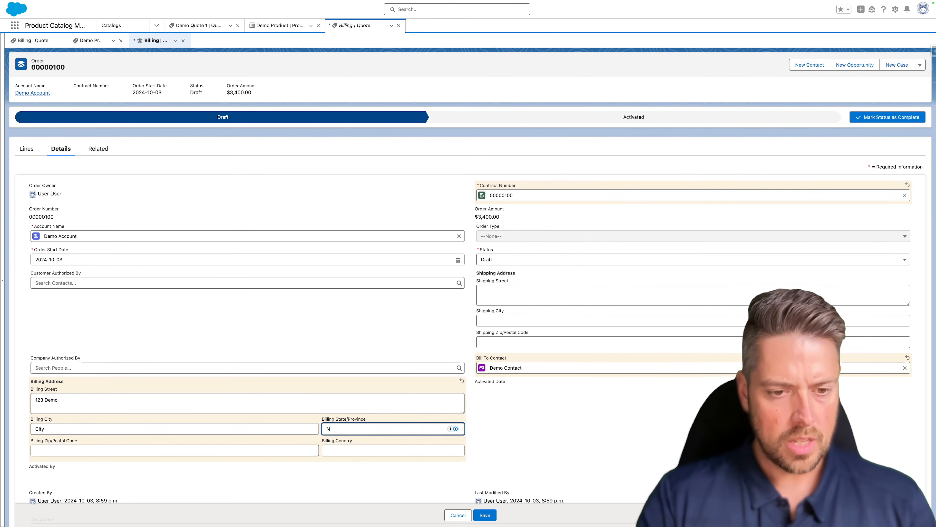
key("Tab")
type("123")
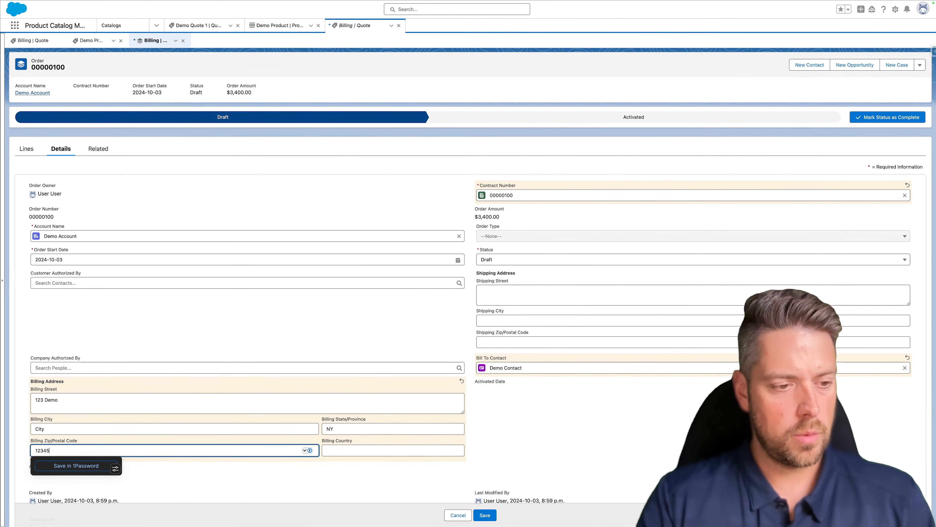
key("Tab")
type("USA")
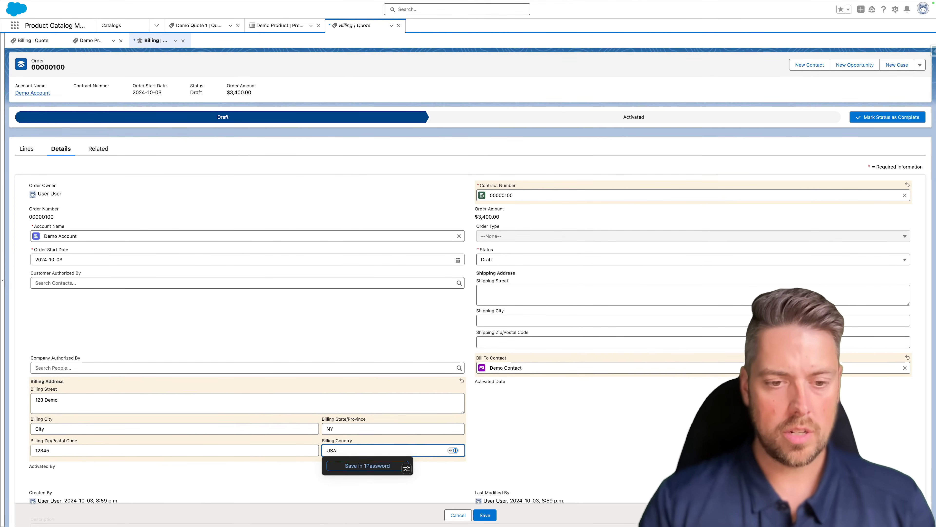
- Enter the shipping address: 123 Demo, City, 12345
left_click(505, 293)
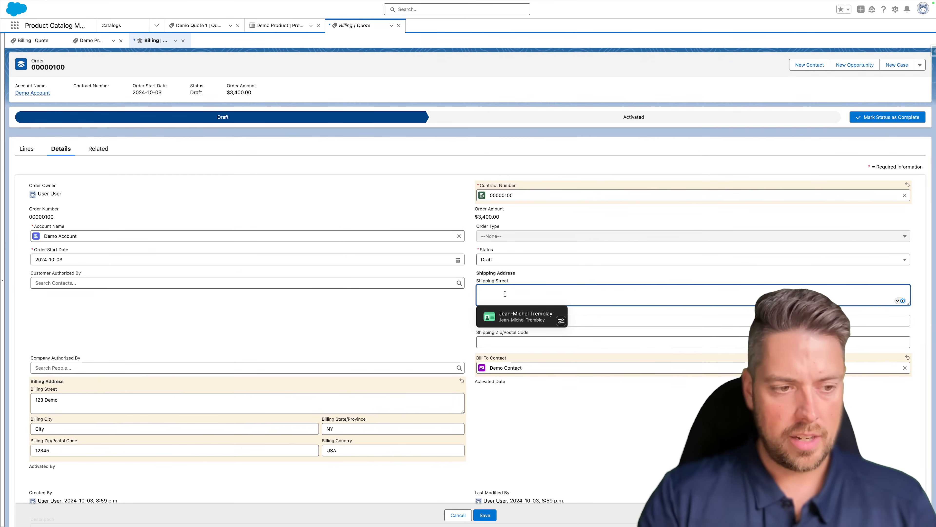
type("123")
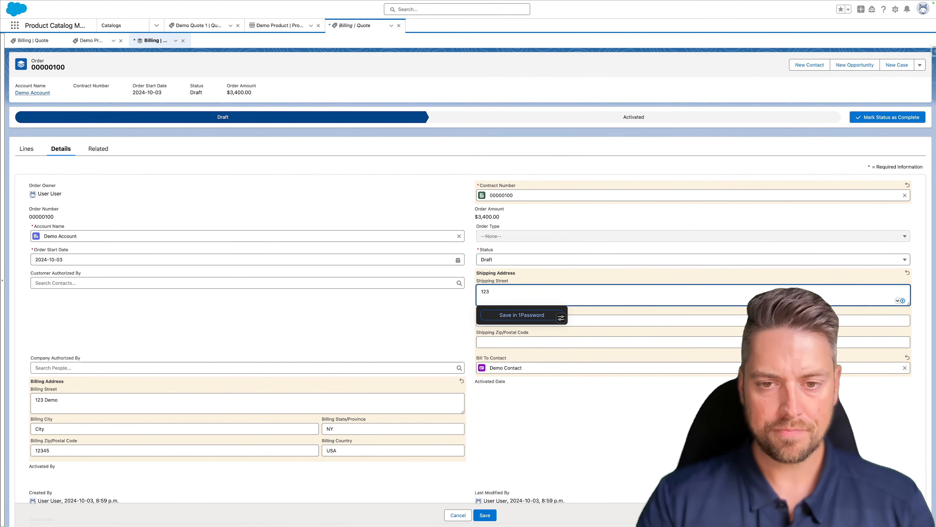
type("Demo")
key("Tab")
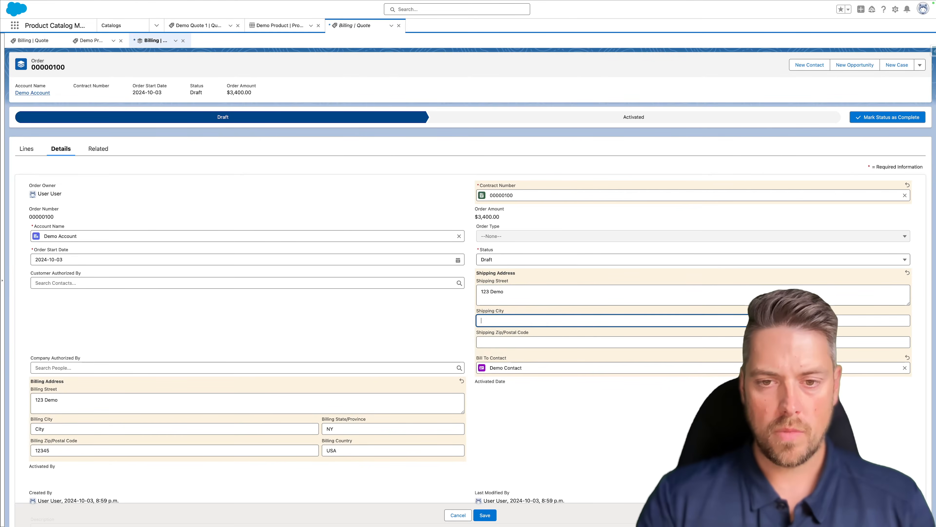
type("City")
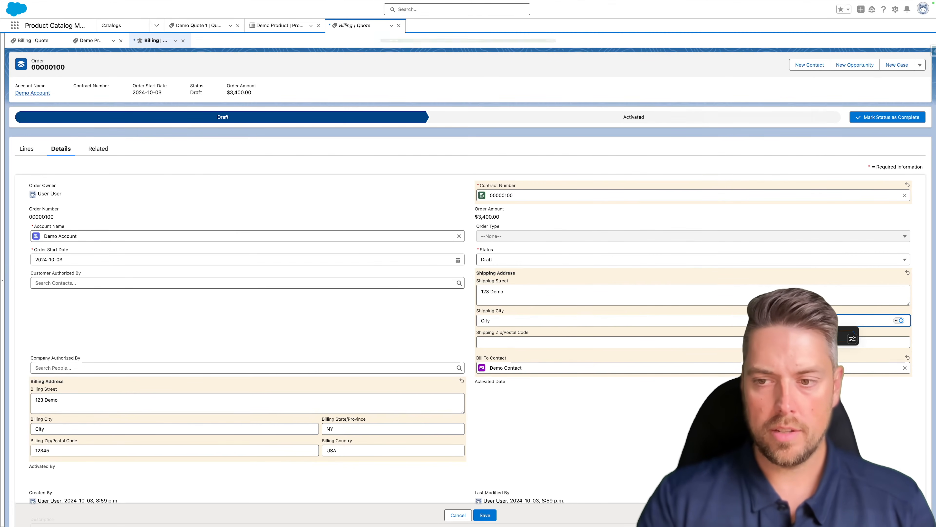
key("Tab")
type("12345")
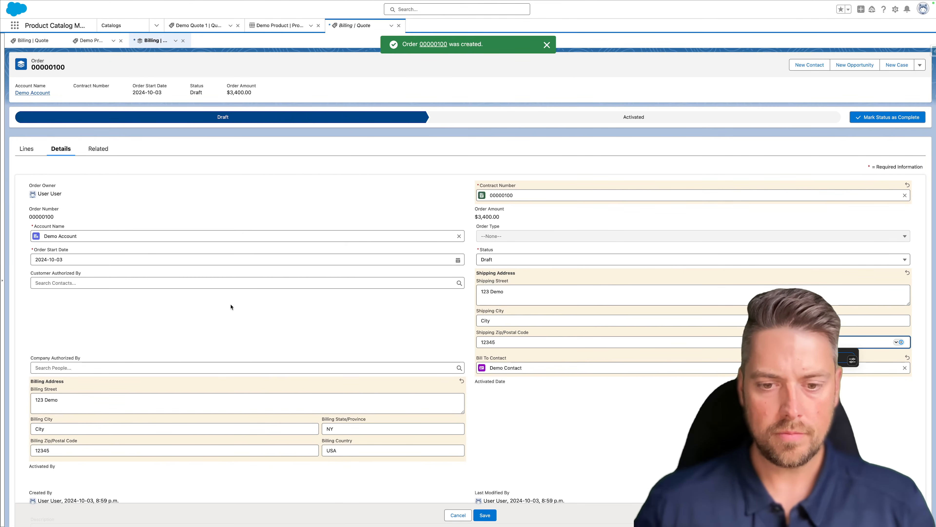
- Save the order's edits and open the Yearly, One-Time and Monthly order products
left_click(485, 515)
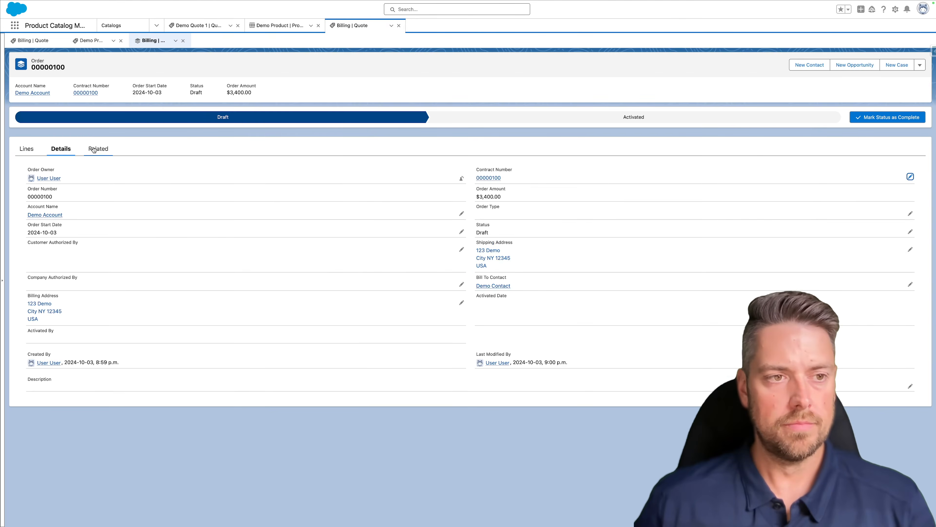
left_click(97, 148)
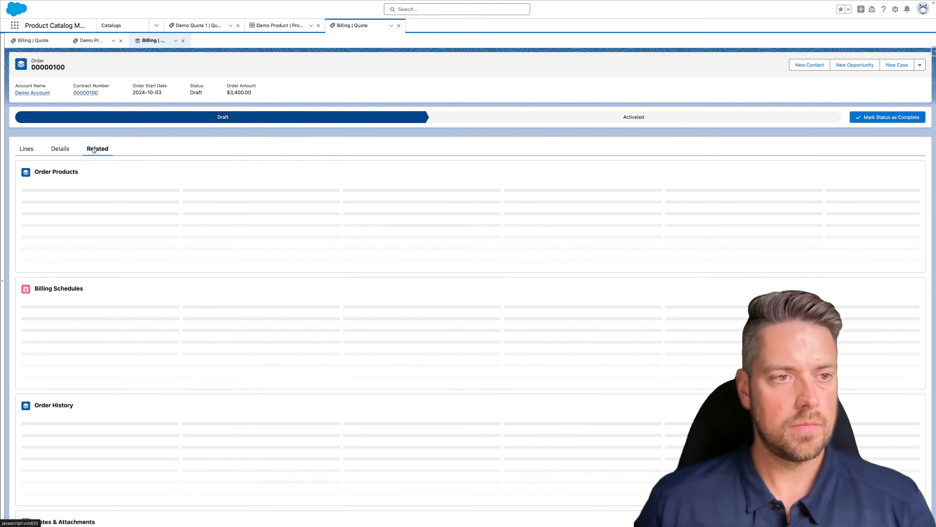
left_click(54, 203)
left_click(51, 214)
left_click(49, 226)
- Give the Yearly order product Demo Legal Entity, Billing Treatment and Tax Treatment
left_click(217, 43)
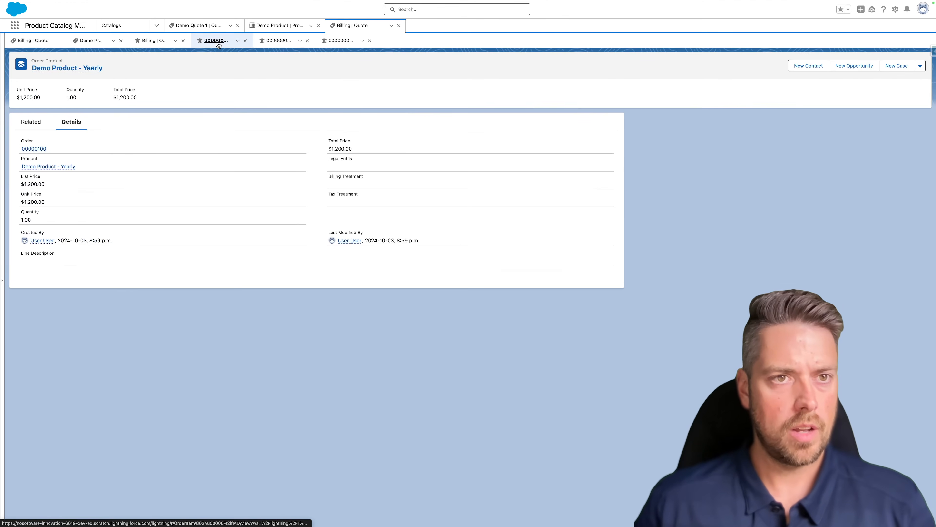
double_click(372, 167)
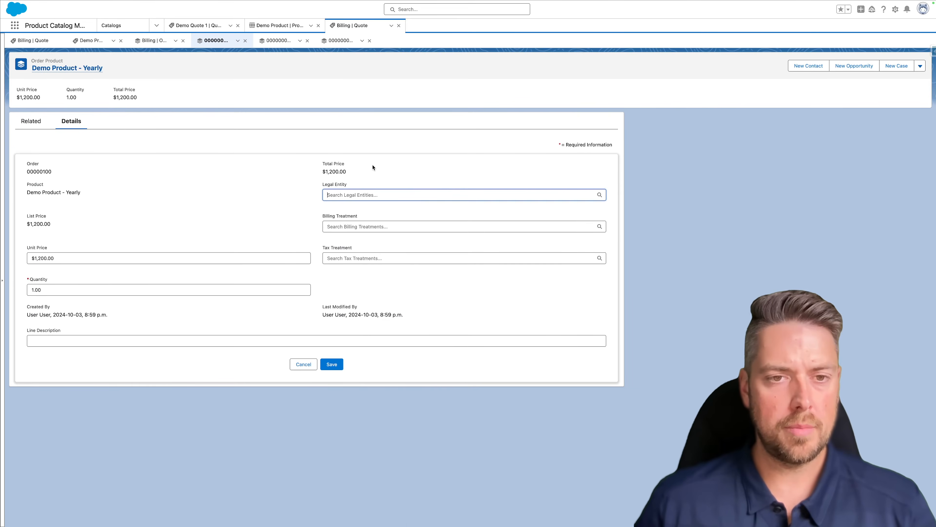
left_click(354, 211)
left_click(354, 228)
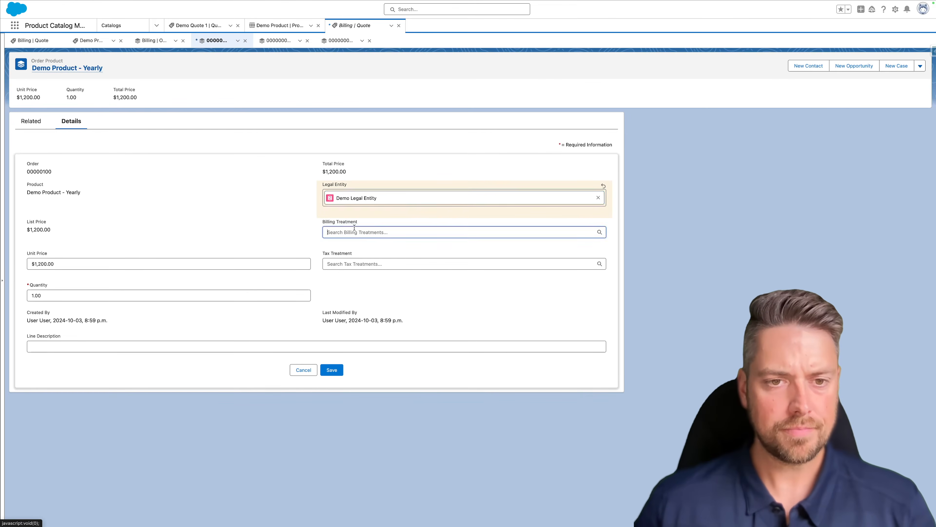
left_click(360, 247)
left_click(355, 270)
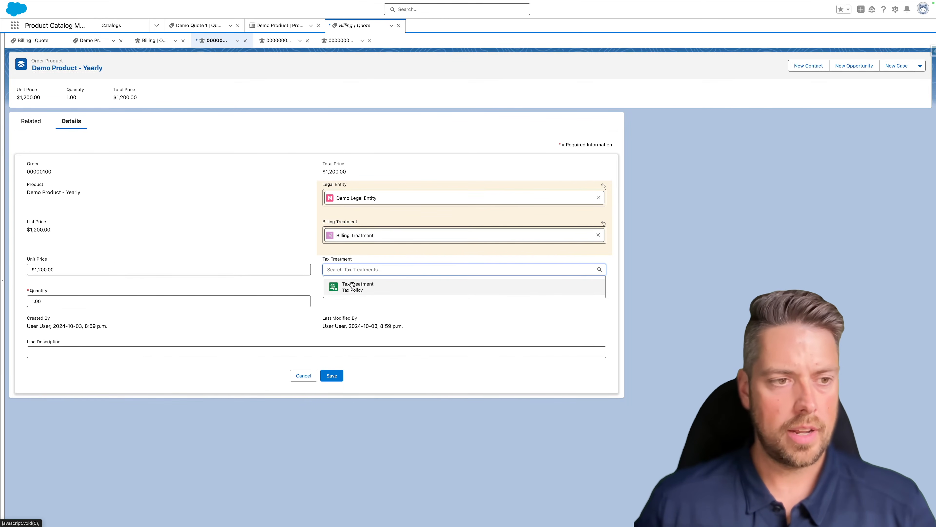
left_click(354, 285)
left_click(332, 381)
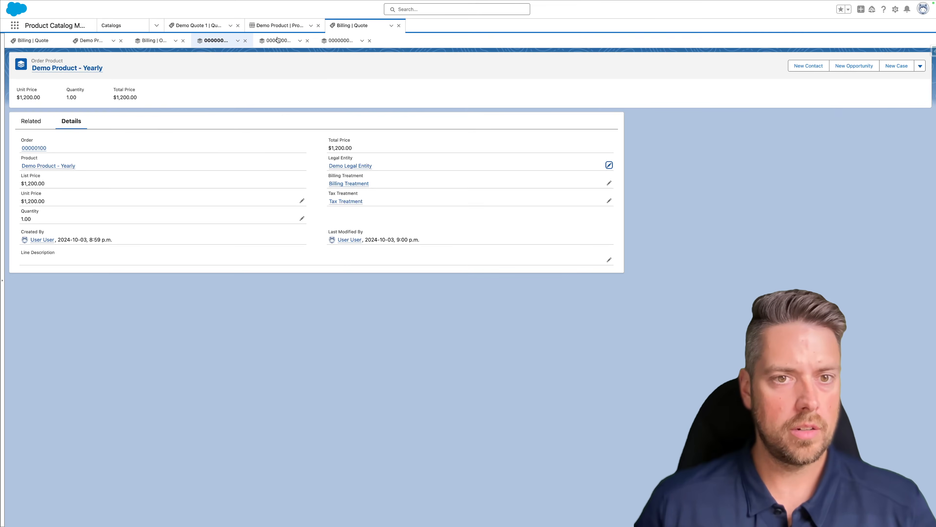
- Give the One-Time order product Demo Legal Entity, Billing Treatment and Tax Treatment
left_click(278, 40)
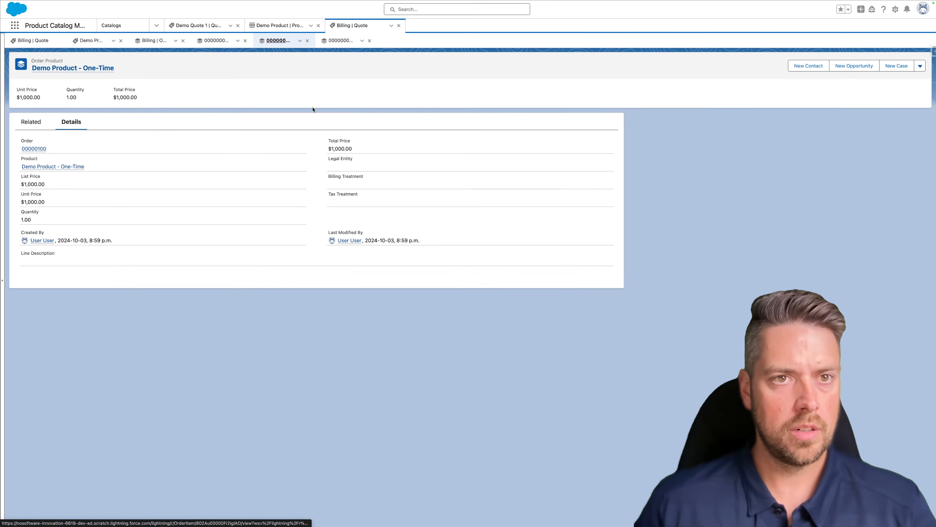
double_click(369, 161)
left_click(366, 196)
left_click(359, 212)
left_click(352, 232)
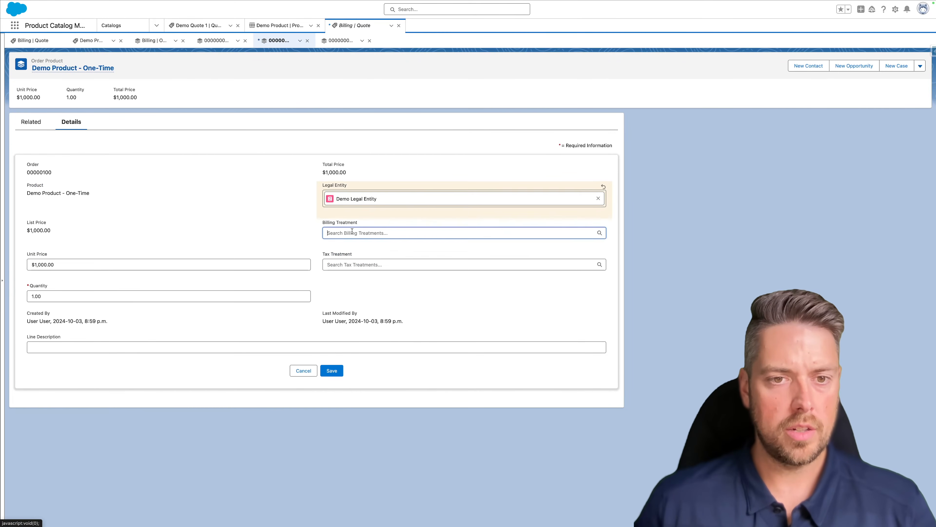
left_click(355, 248)
left_click(355, 270)
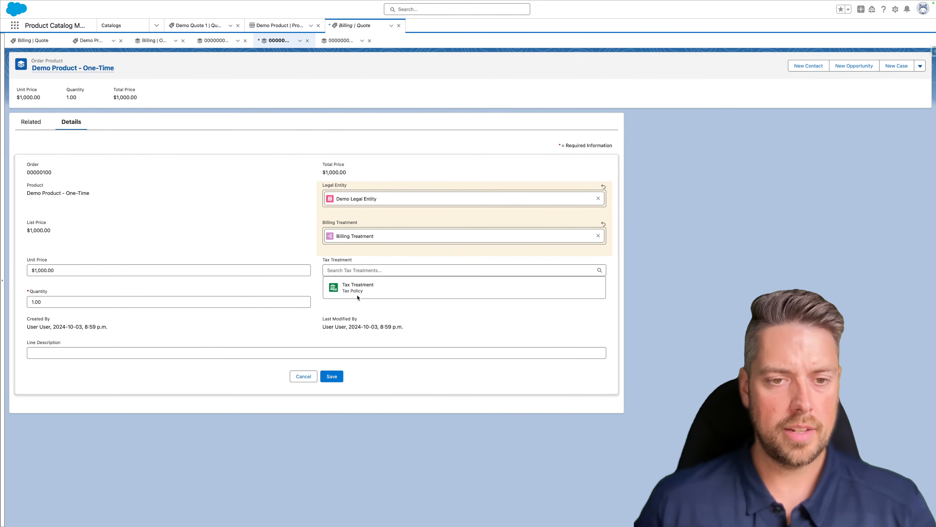
left_click(357, 295)
left_click(331, 377)
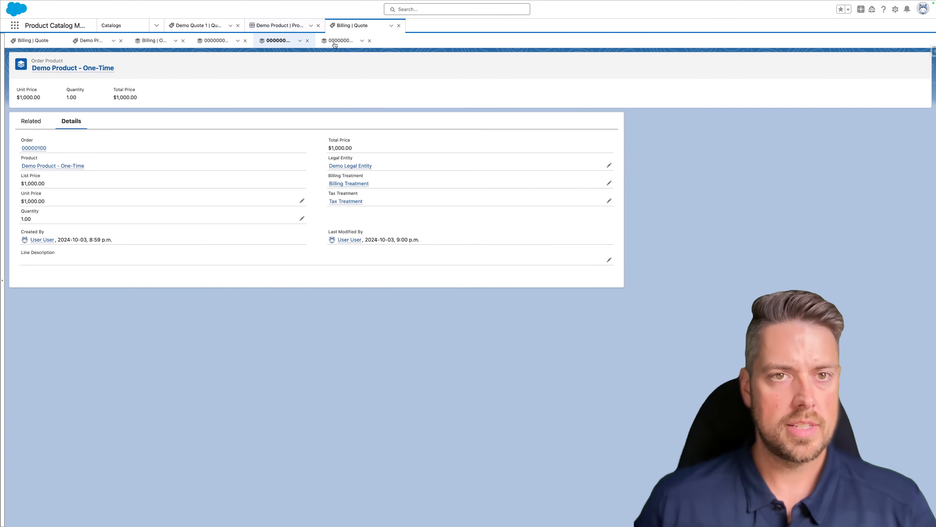
- Give the Monthly order product the same three values, then return to order 00000100
left_click(334, 43)
double_click(363, 171)
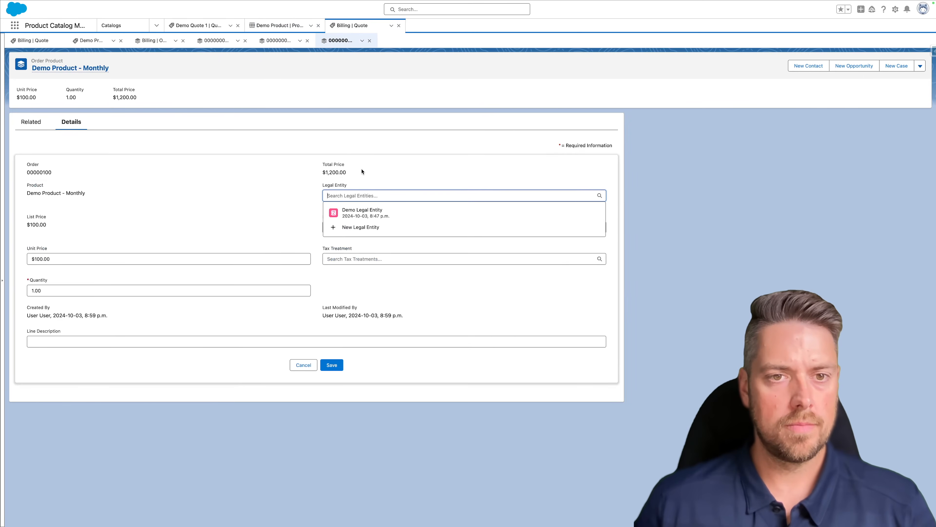
left_click(353, 209)
left_click(354, 232)
left_click(352, 246)
left_click(351, 269)
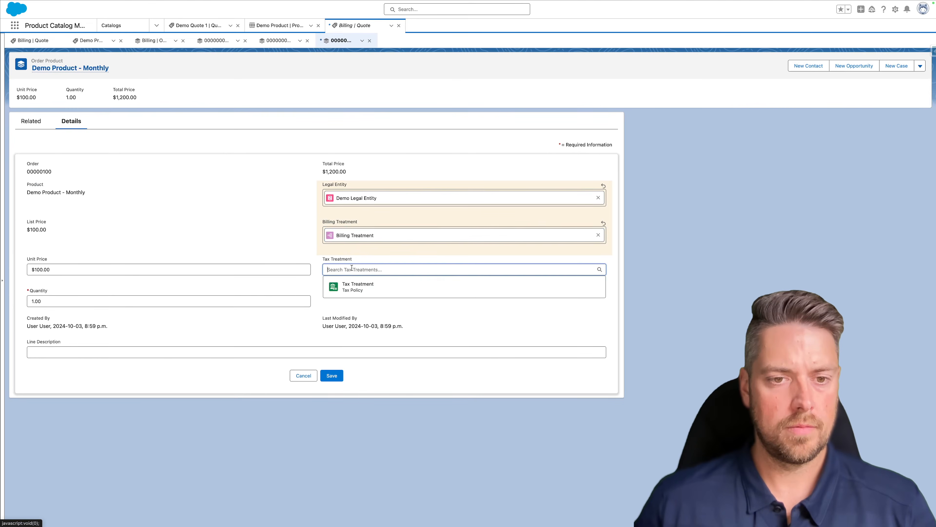
left_click(350, 294)
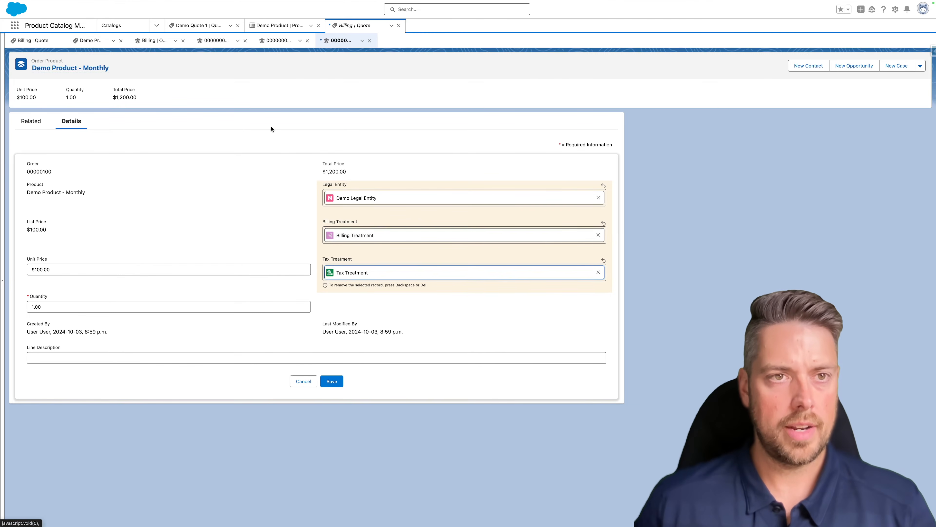
left_click(334, 382)
left_click(154, 42)
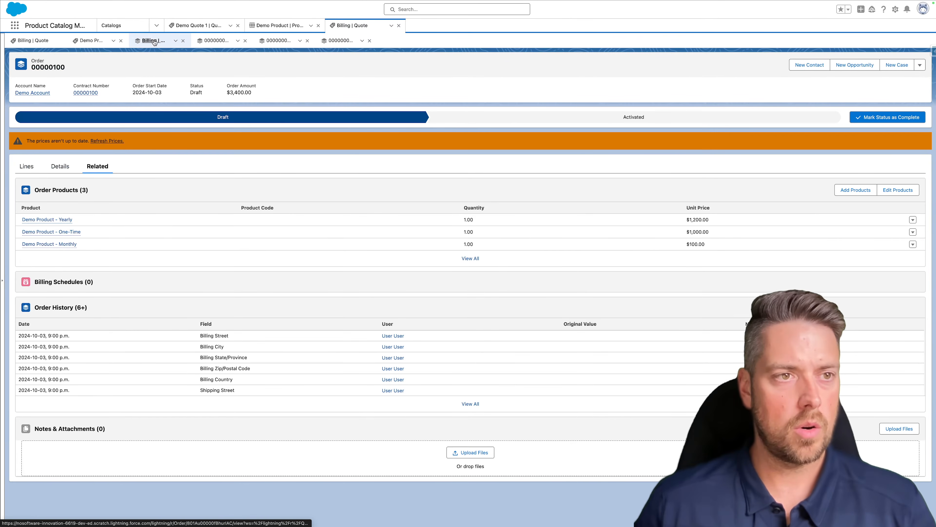
- Refresh order 00000100's prices and mark Activated as its current status
left_click(106, 142)
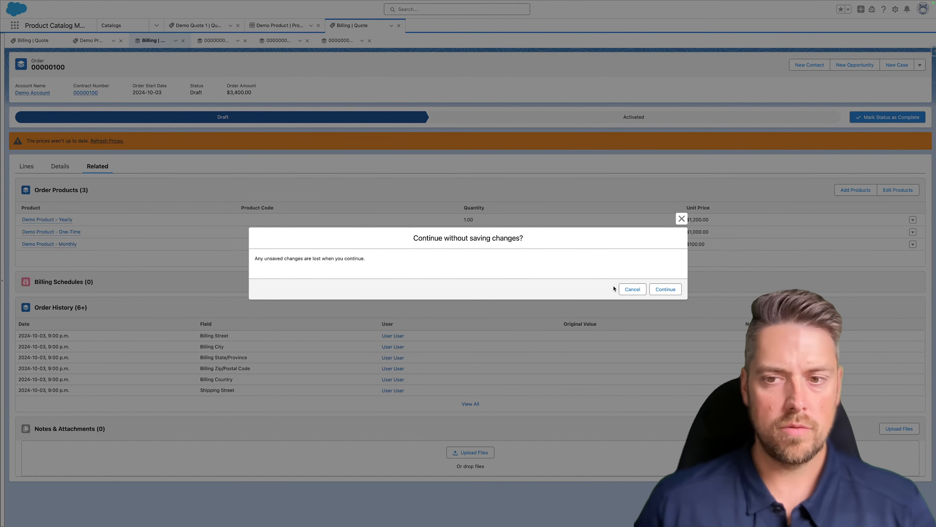
left_click(665, 289)
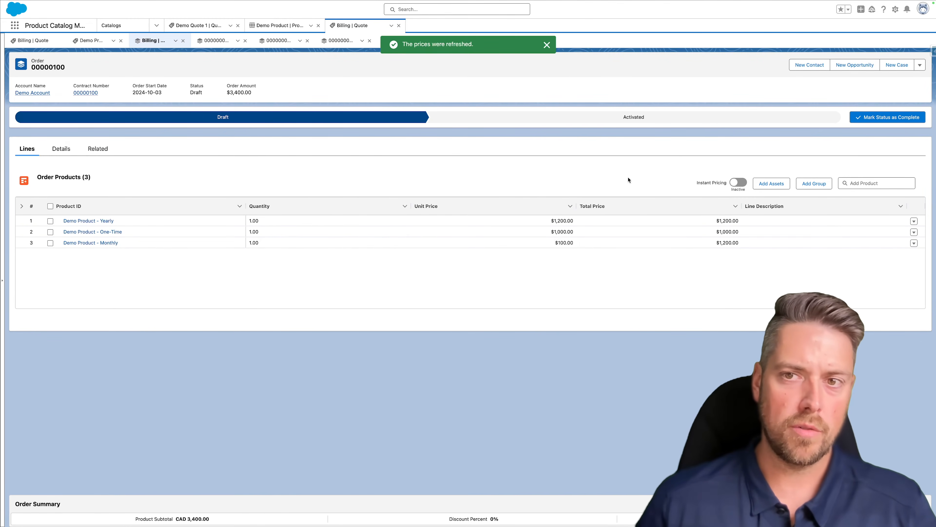
left_click(626, 116)
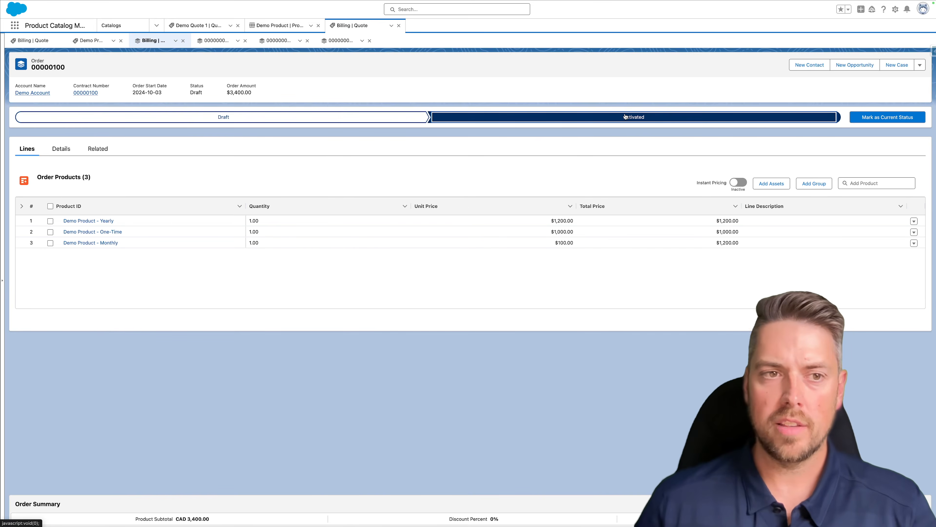
left_click(889, 116)
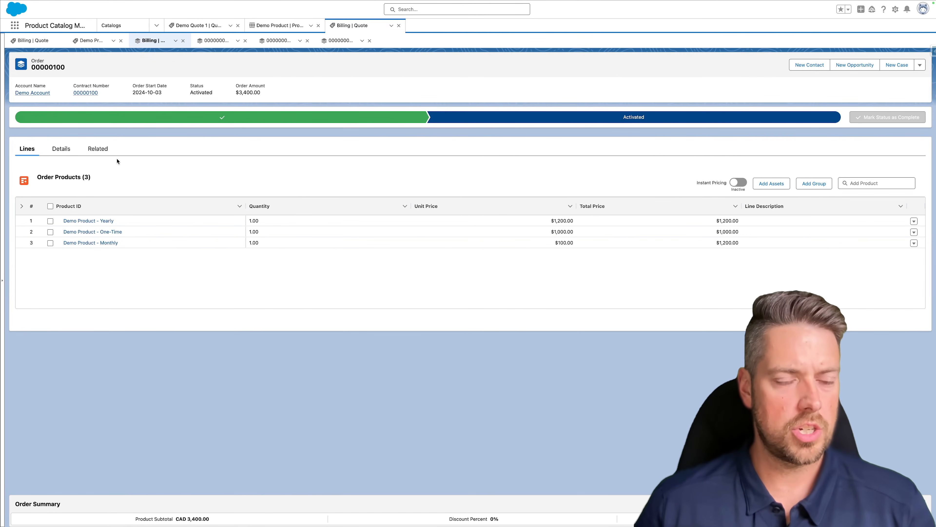
left_click(102, 149)
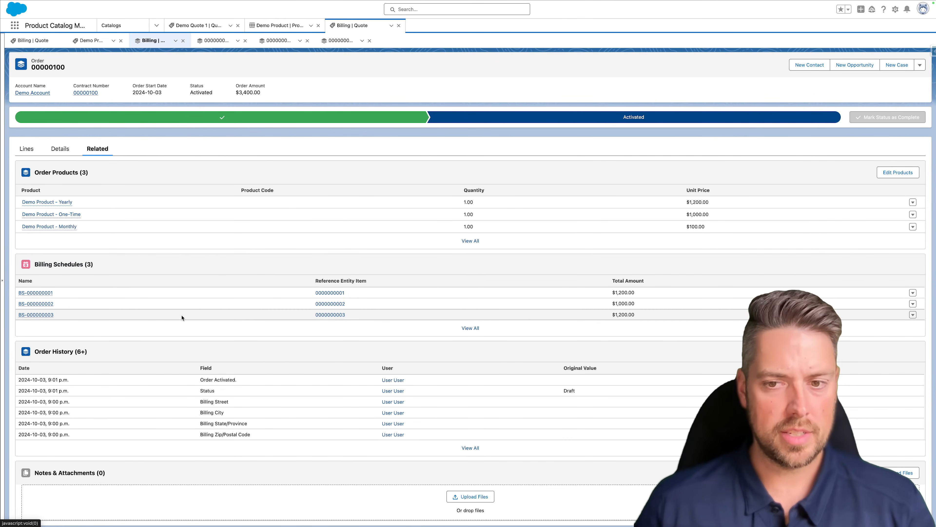
- Review billing schedules BS-000000001, BS-000000002 and BS-000000003, then go back to order 00000100
left_click(470, 328)
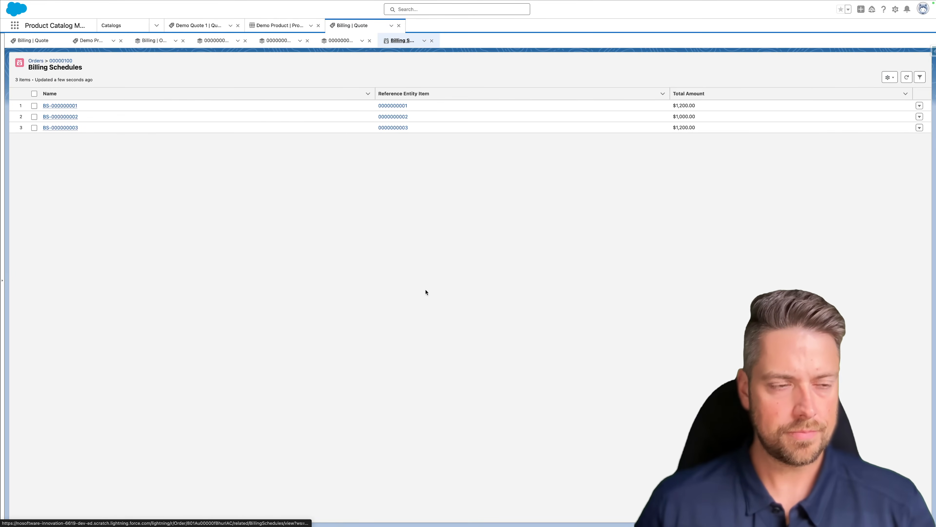
mouse_move(68, 107)
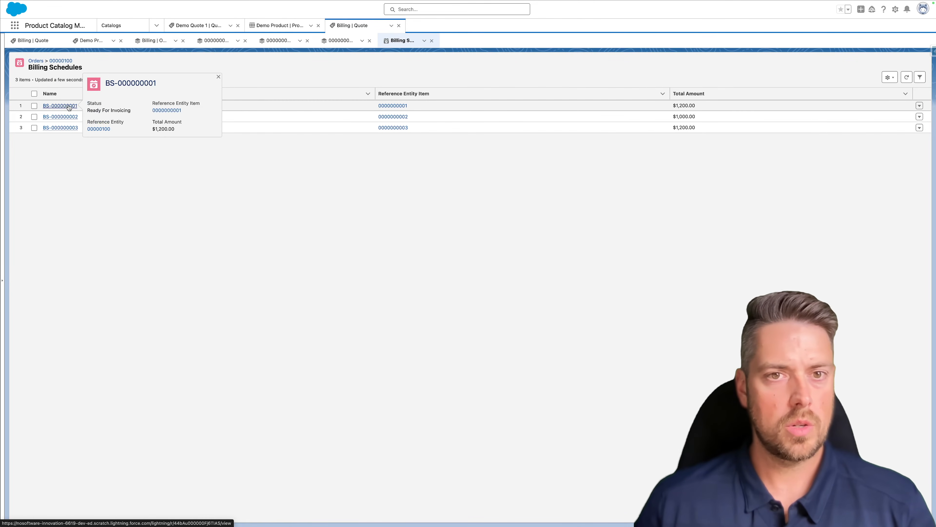
left_click(60, 105)
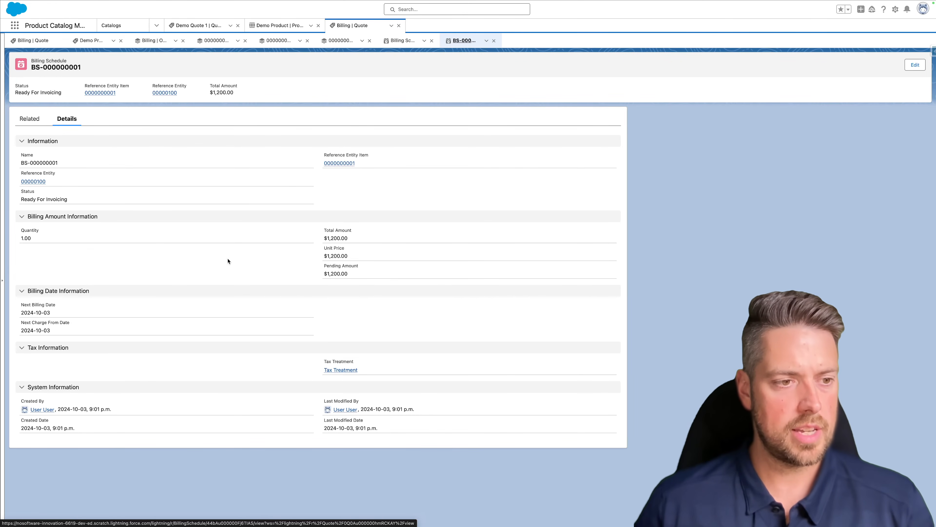
left_click_drag(58, 336, 21, 312)
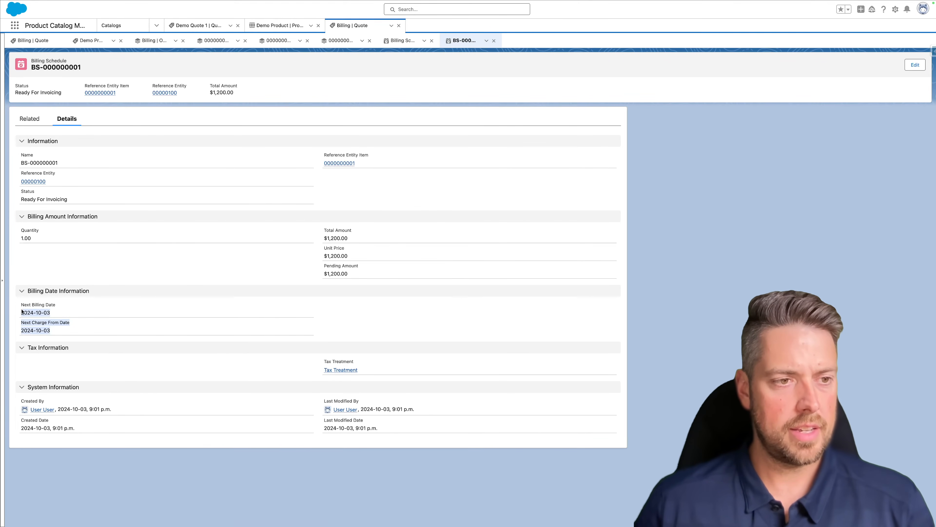
left_click(69, 251)
left_click(403, 41)
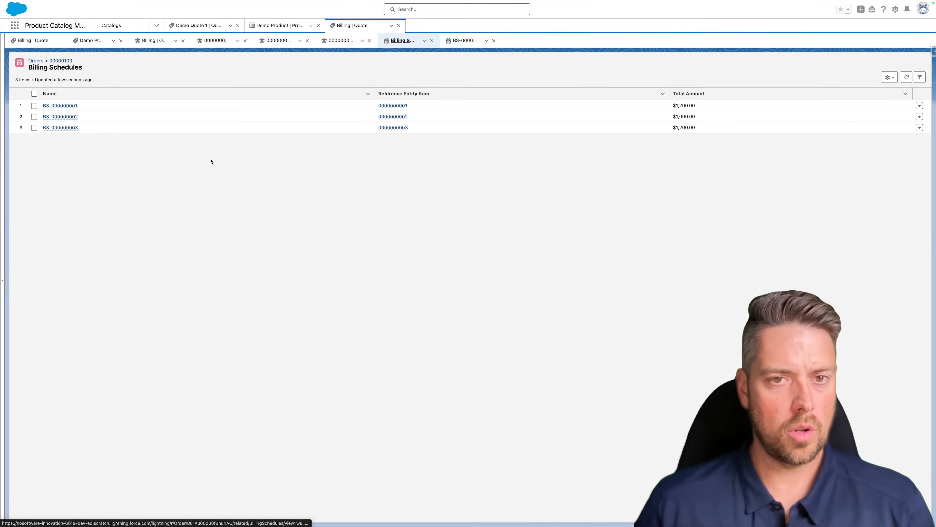
left_click(72, 117)
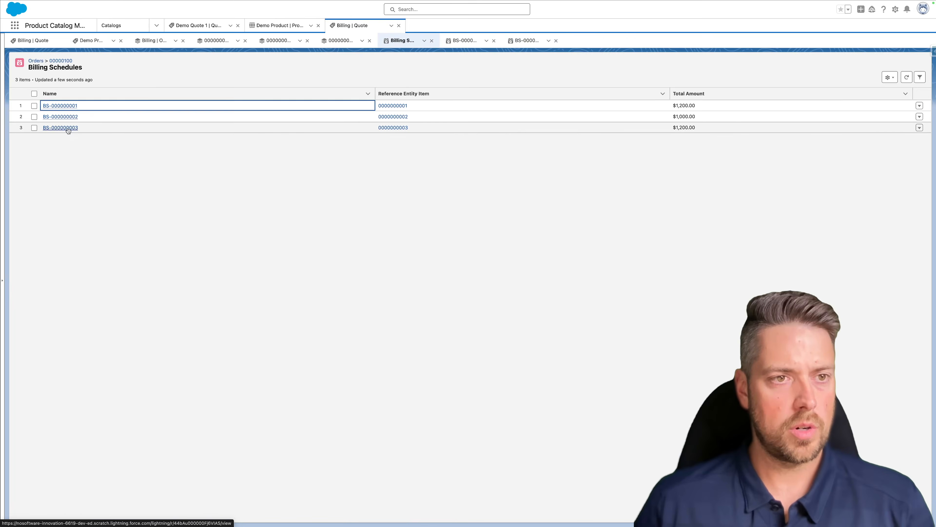
left_click(66, 128)
scroll(253, 259, "left", 5)
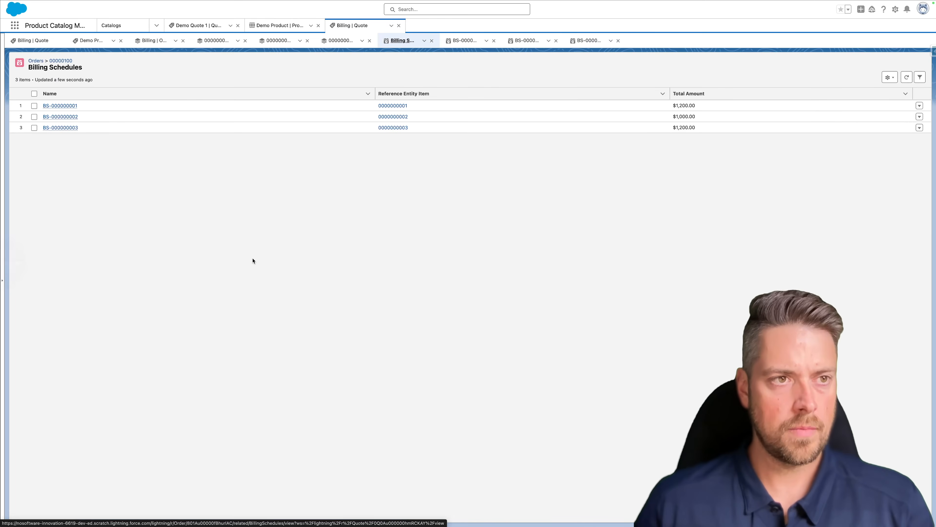
left_click(61, 62)
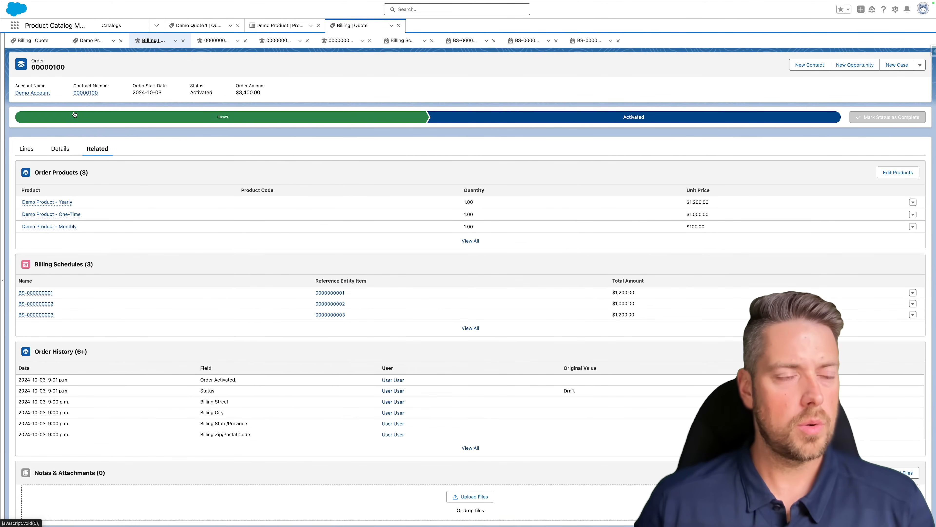
- Start a new Billing Batch Scheduler named 'Scheduler for Demo' and mark it Active
left_click(14, 26)
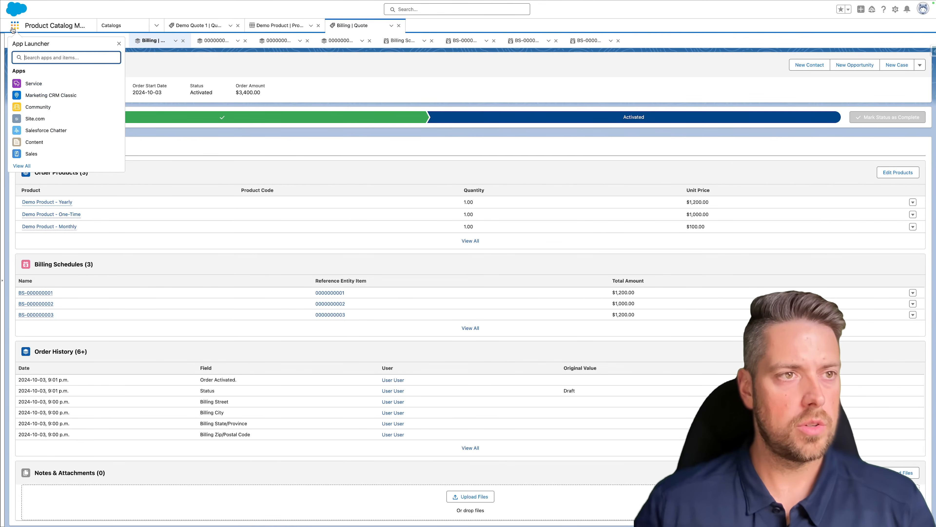
type("billing")
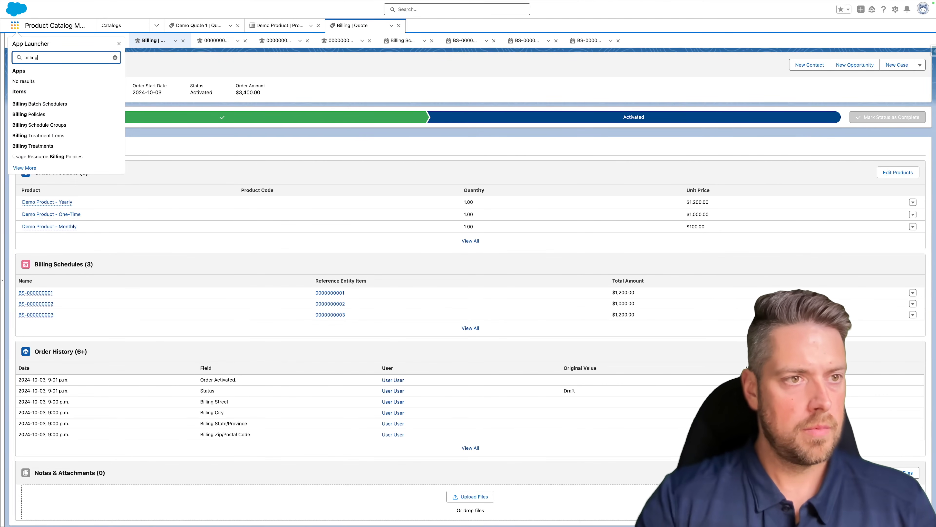
left_click(46, 106)
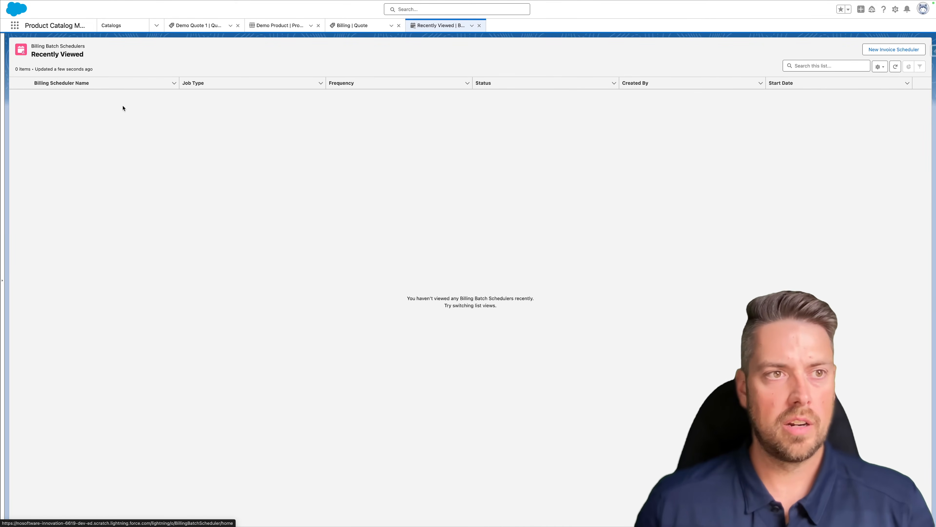
left_click(891, 52)
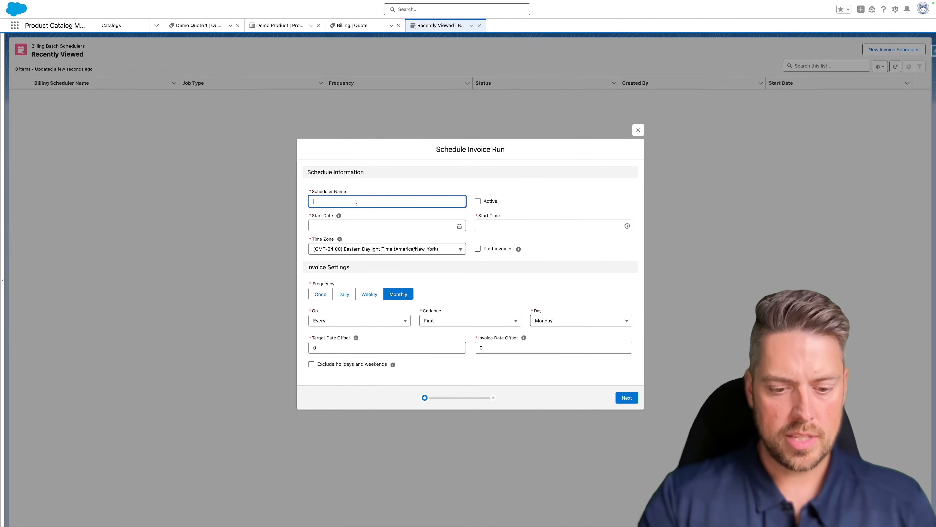
type("Sched")
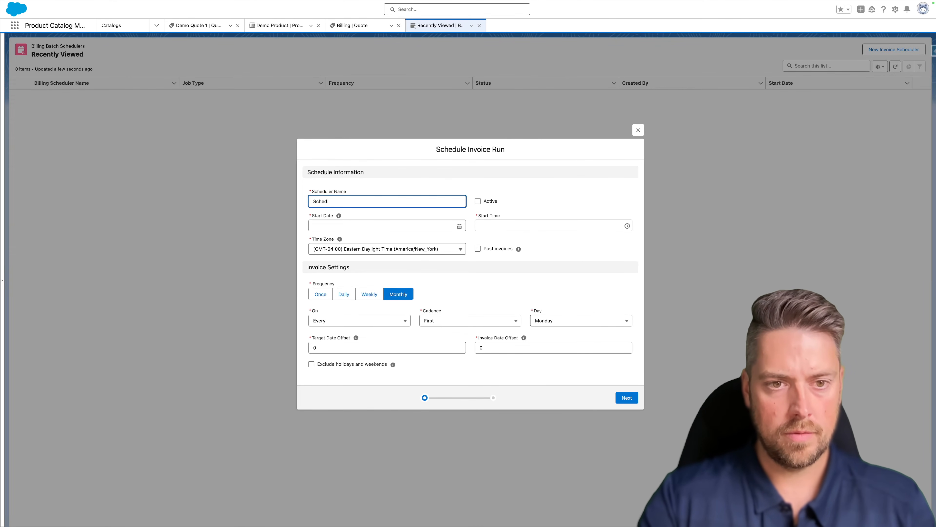
type("uler for Demo")
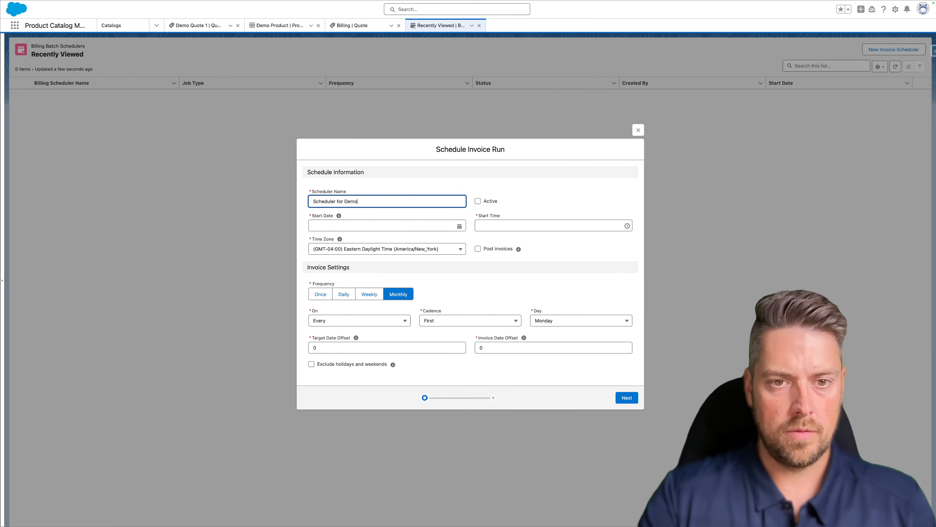
left_click(478, 201)
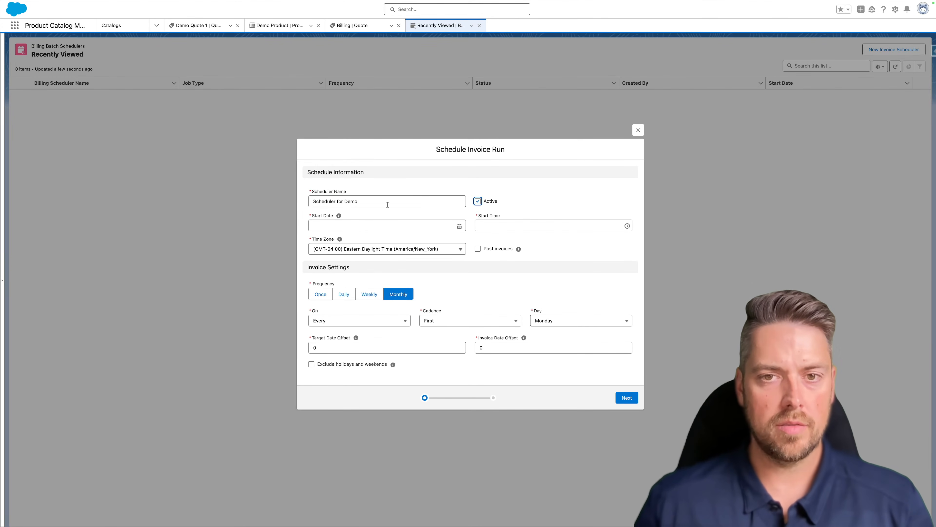
- Make it run Once, starting Oct 3, 2024 at 9:04 p.m
left_click(359, 226)
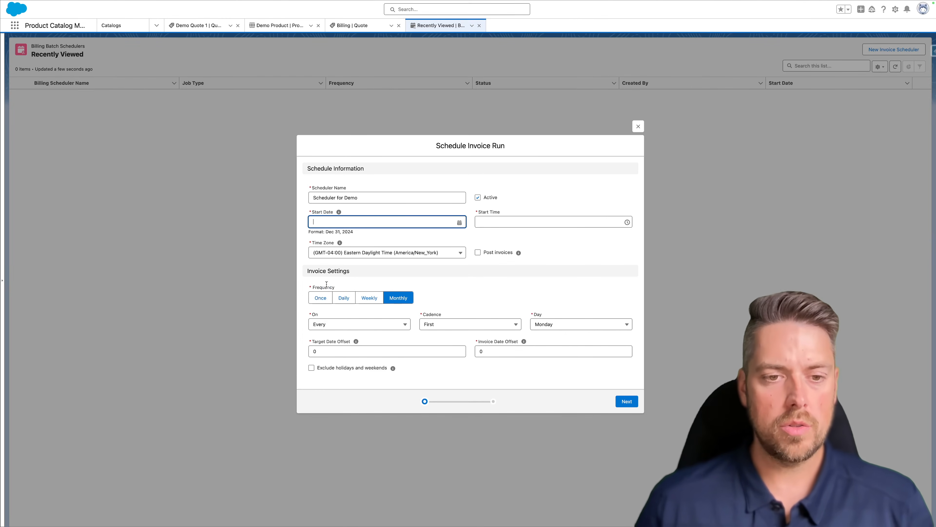
left_click(317, 298)
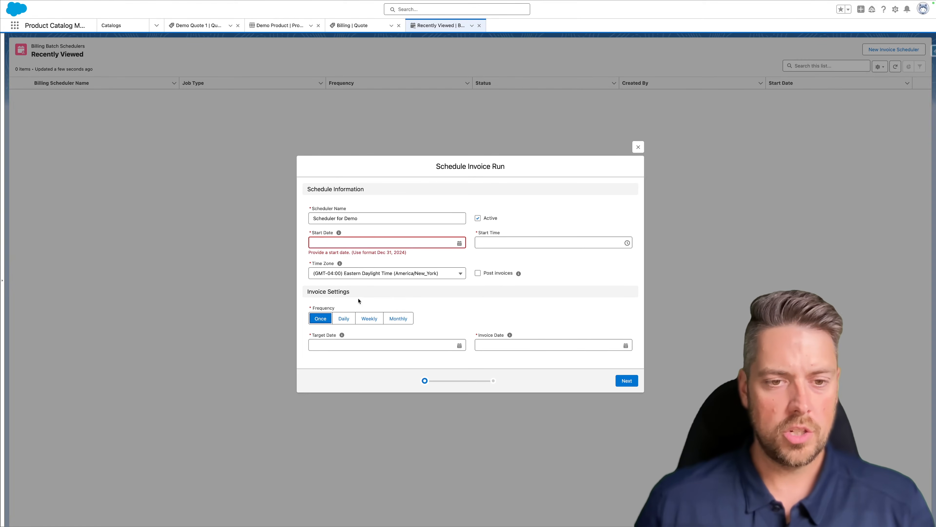
left_click(351, 244)
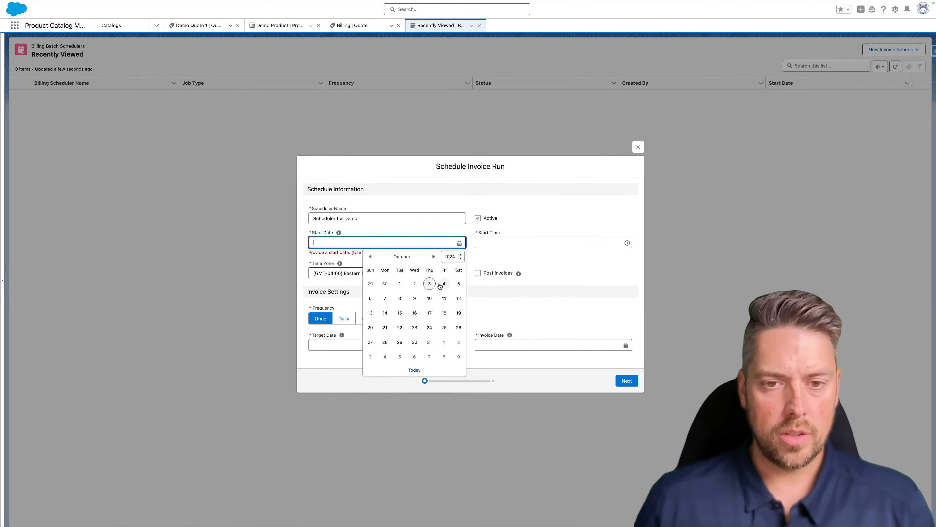
left_click(428, 283)
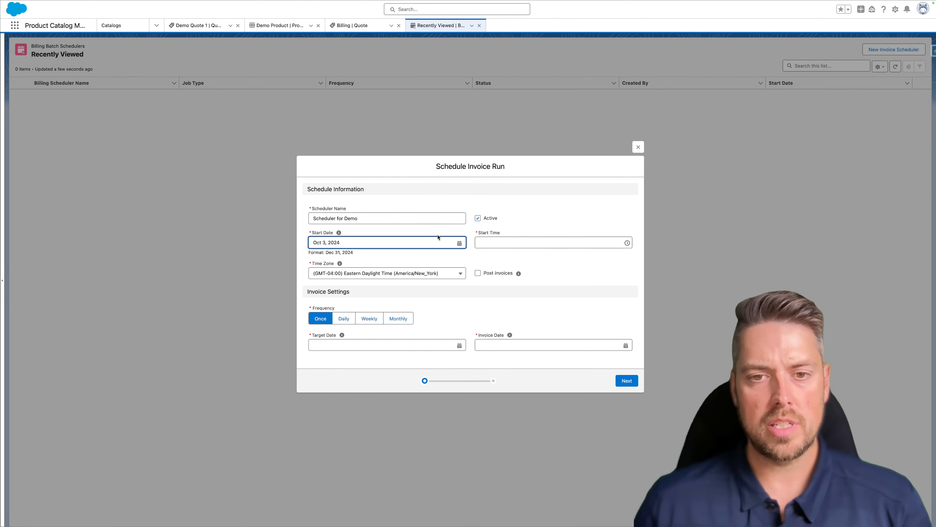
left_click(514, 246)
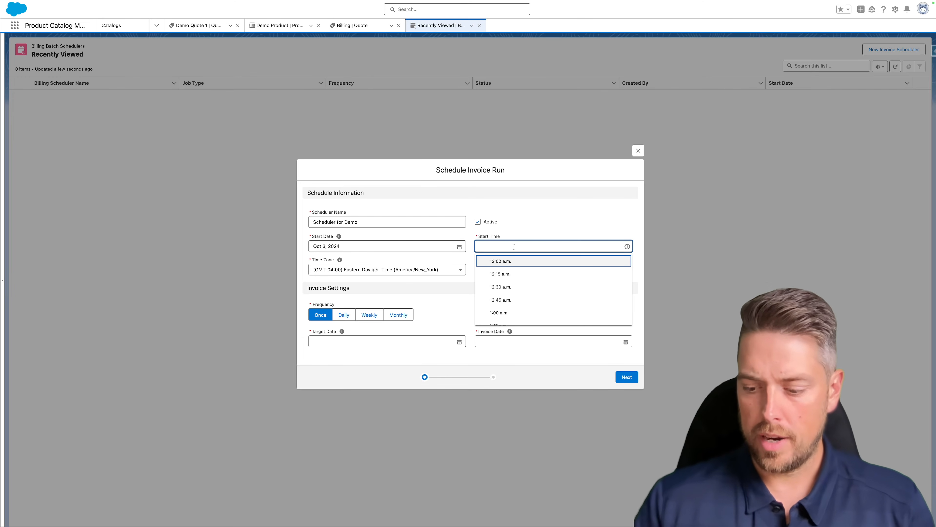
type("09")
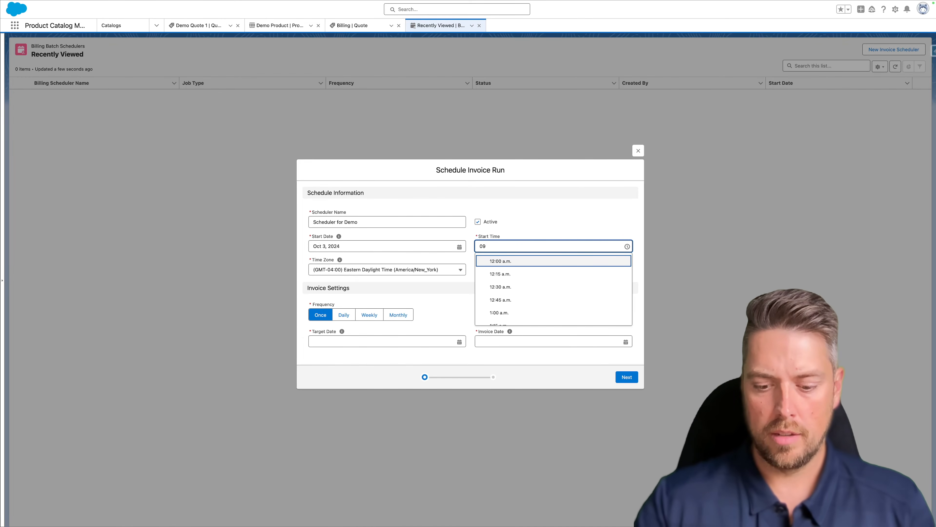
type(":04 p")
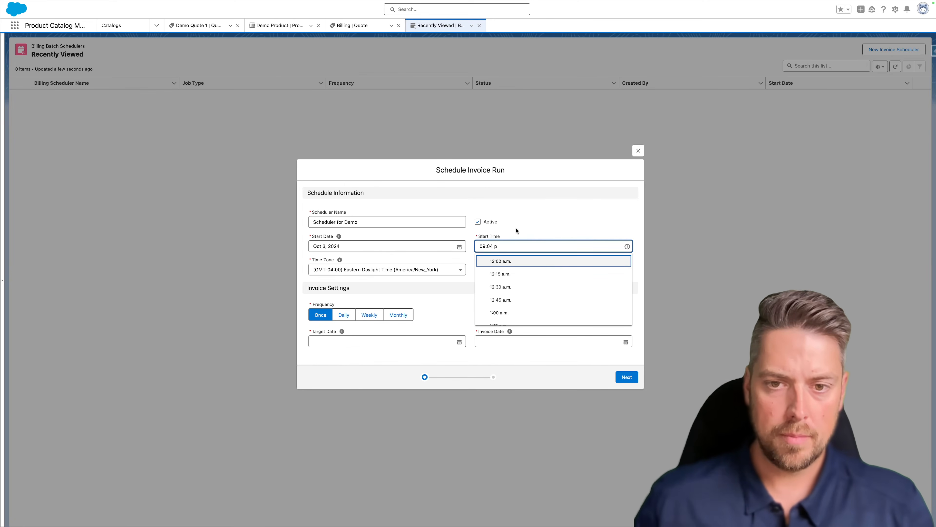
left_click(522, 235)
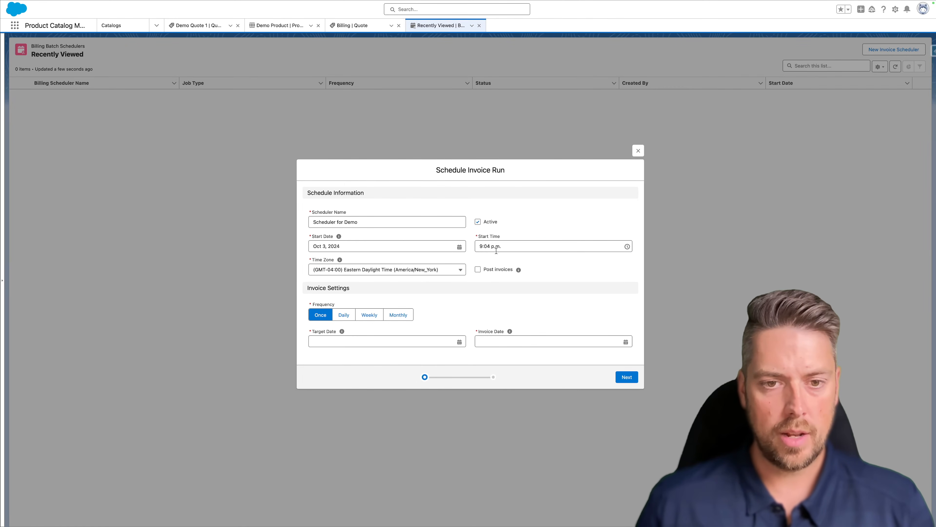
- Set target date Oct 3 and invoice date Oct 1, 2024, include all batches and charge types, and schedule
left_click(344, 341)
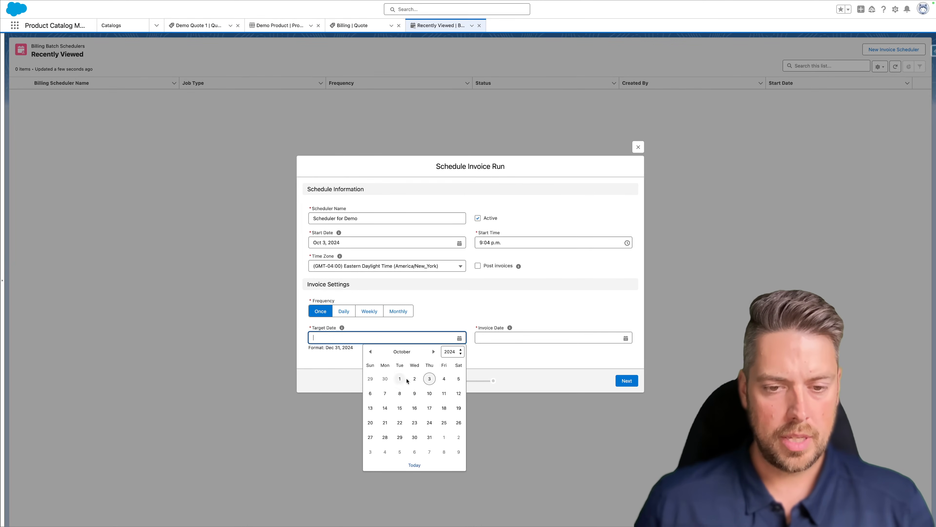
left_click(431, 382)
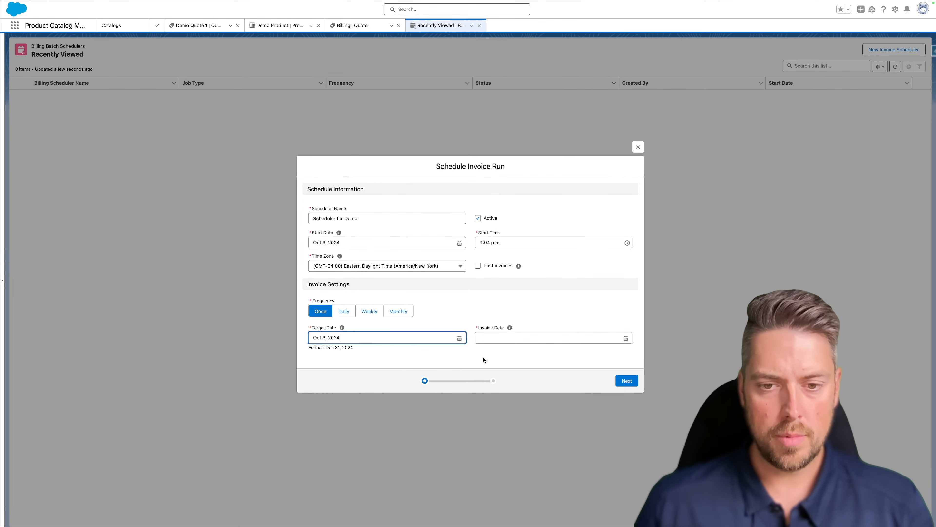
left_click(513, 338)
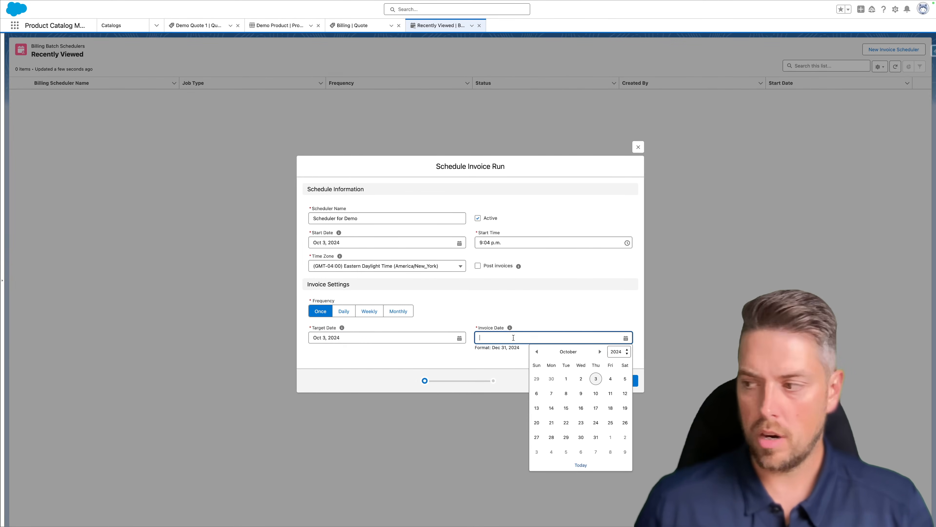
left_click(566, 379)
left_click(626, 384)
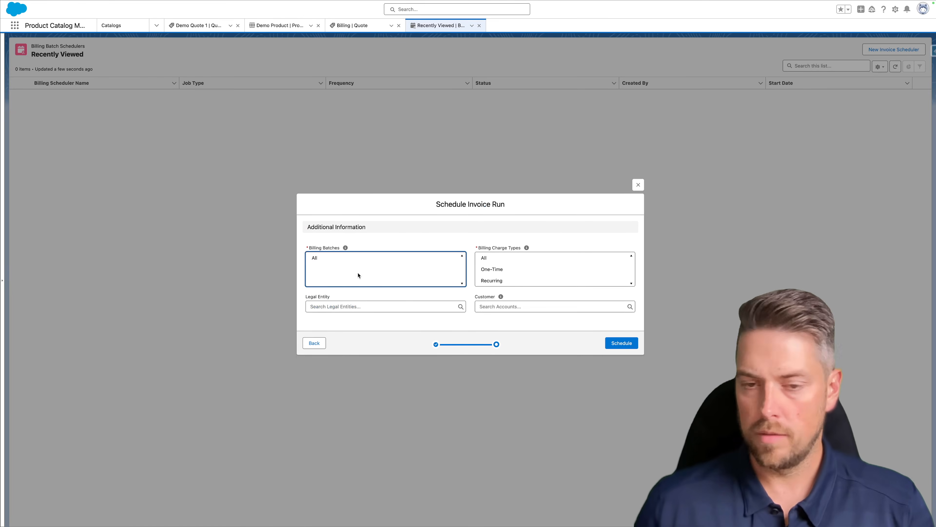
left_click(326, 261)
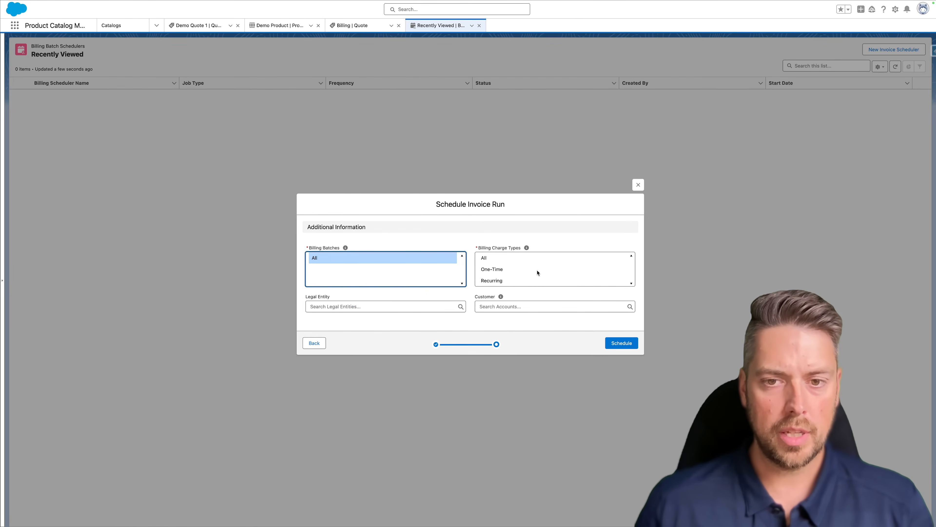
left_click(527, 263)
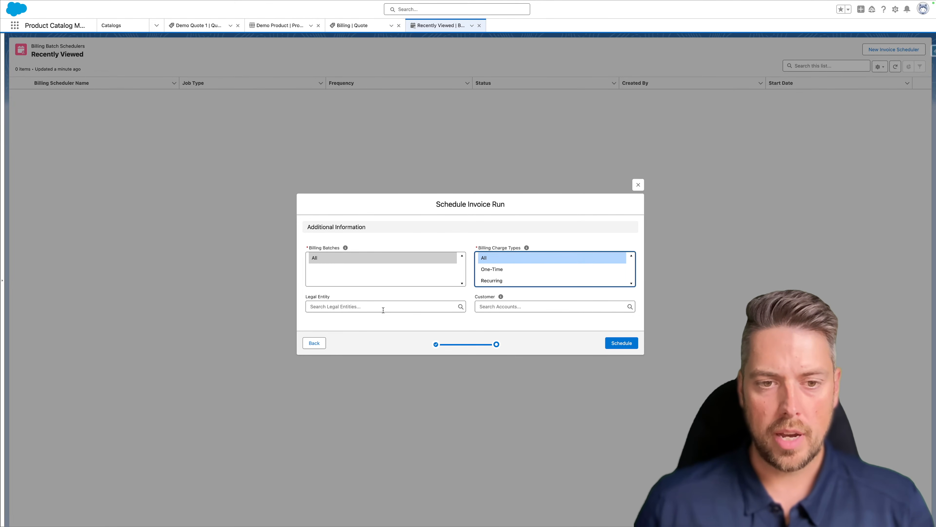
left_click(625, 344)
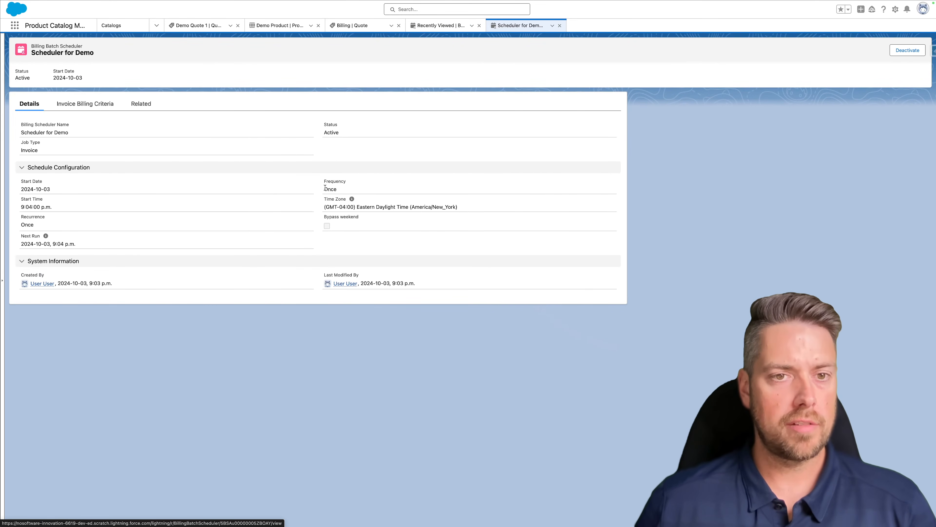
- Review the scheduler's invoice billing criteria and batch runs, then open IBR-000000001
left_click_drag(62, 206, 22, 205)
left_click(50, 148)
left_click(141, 107)
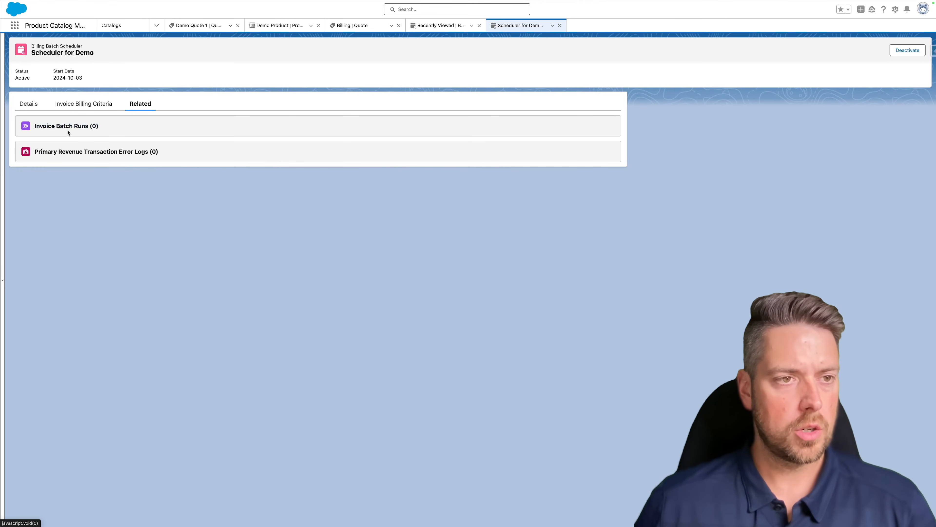
left_click(88, 103)
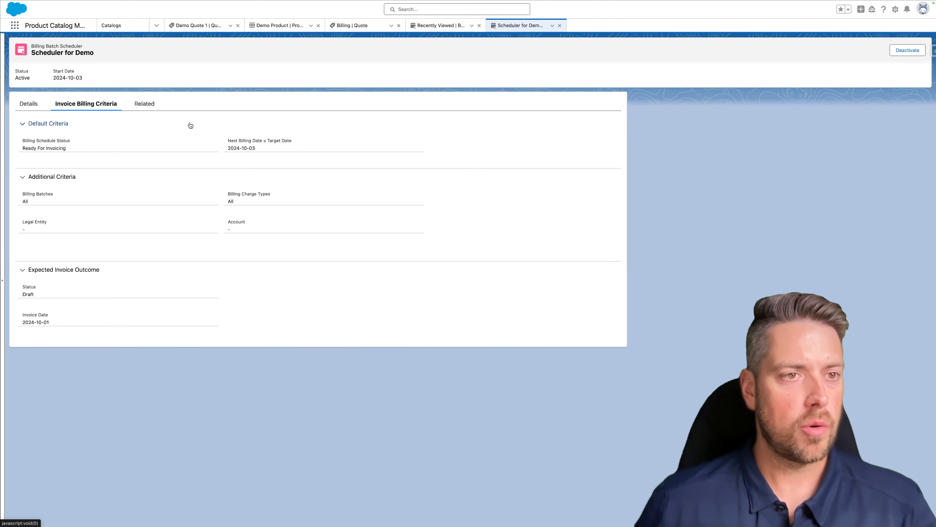
left_click(144, 106)
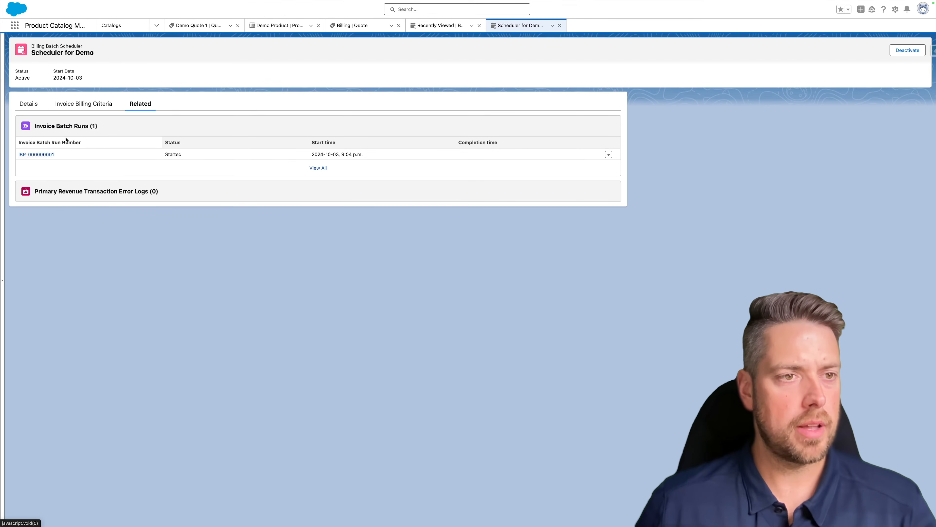
mouse_move(44, 157)
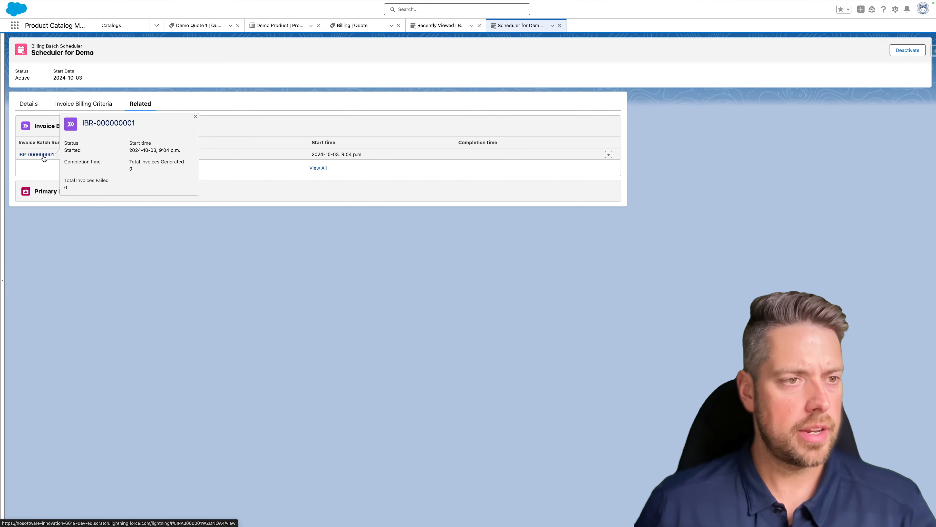
left_click(76, 104)
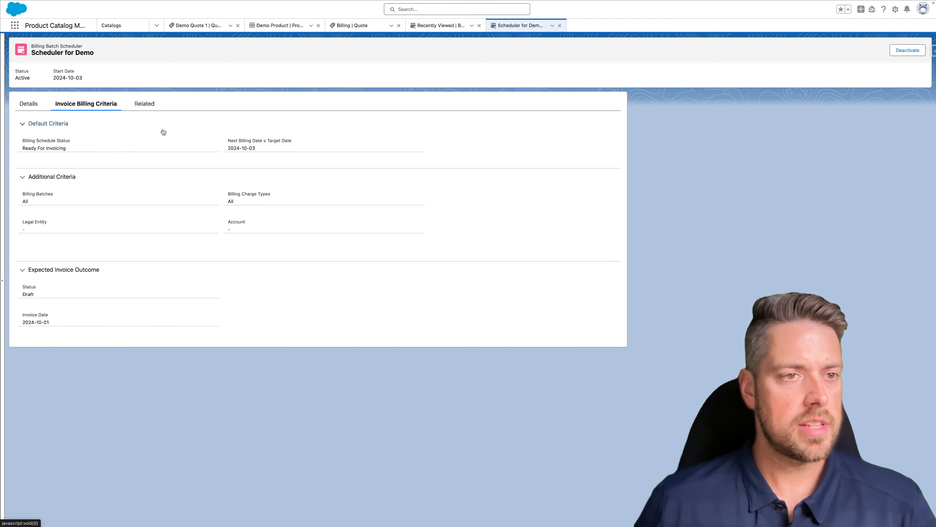
left_click(149, 106)
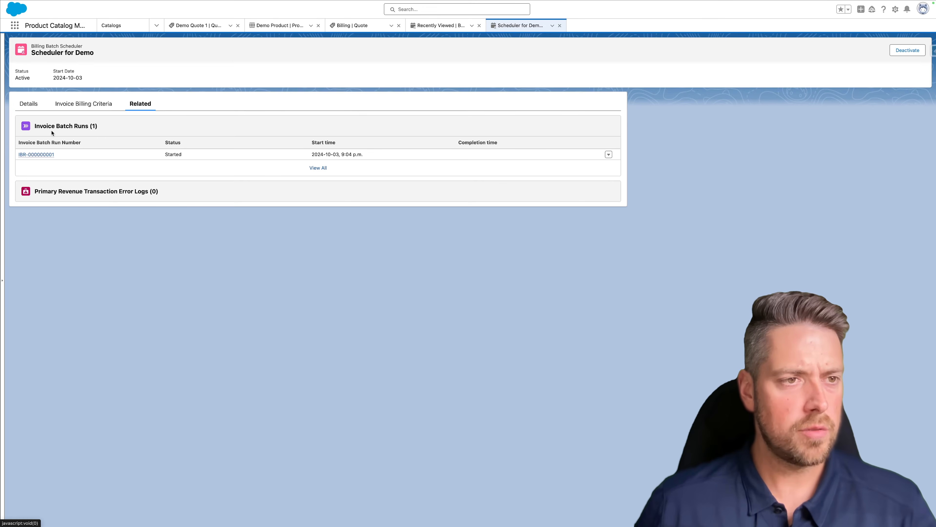
left_click(36, 155)
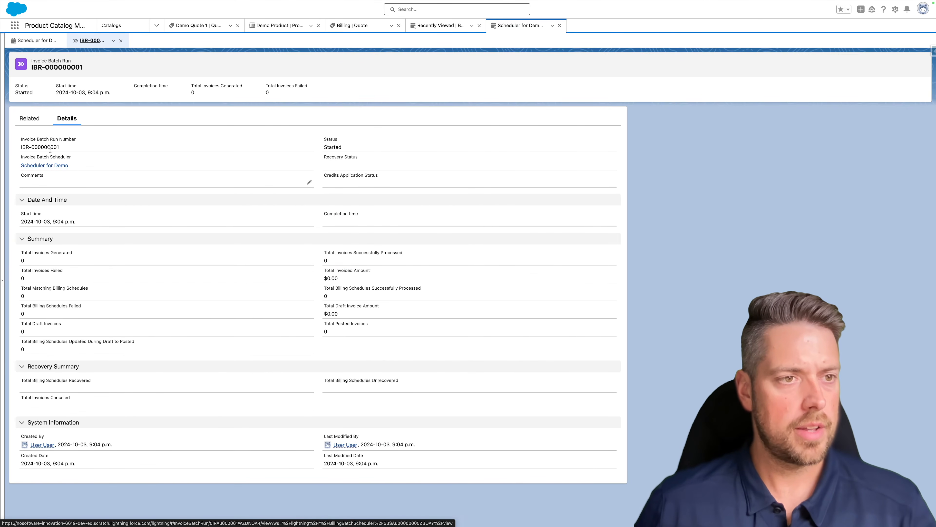
- Check the batch run's number, linked Scheduler for Demo and Started status, then return to Data Pipeline Getting Started
left_click_drag(64, 150, 20, 140)
left_click(20, 140)
left_click_drag(72, 166, 48, 156)
left_click(49, 156)
left_click_drag(343, 149, 325, 137)
left_click(325, 136)
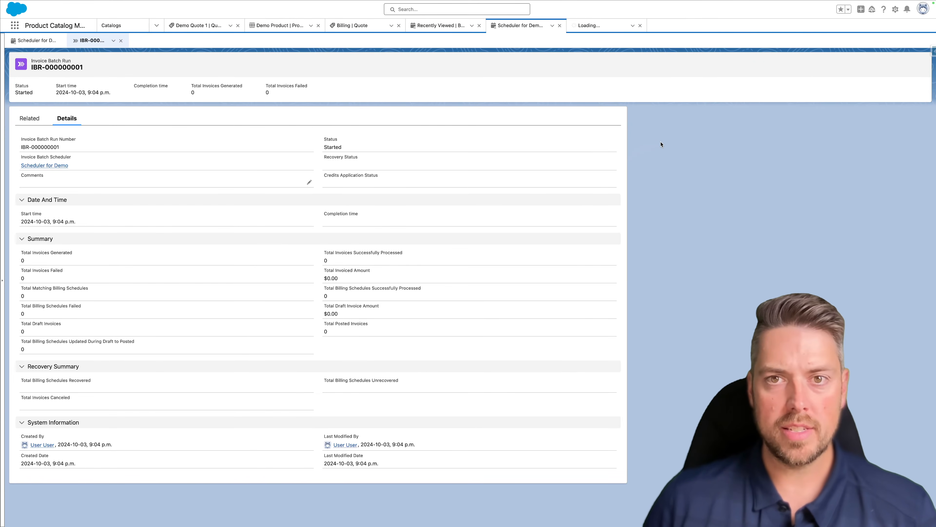
left_click(769, 15)
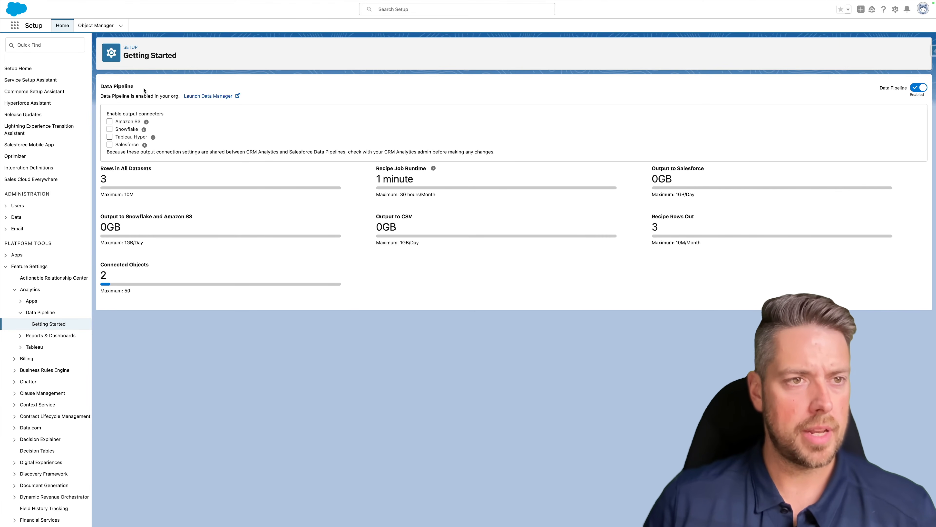
- In Data Manager's Jobs Monitor, confirm both sync jobs, including BillingSchedule, succeeded
left_click(224, 96)
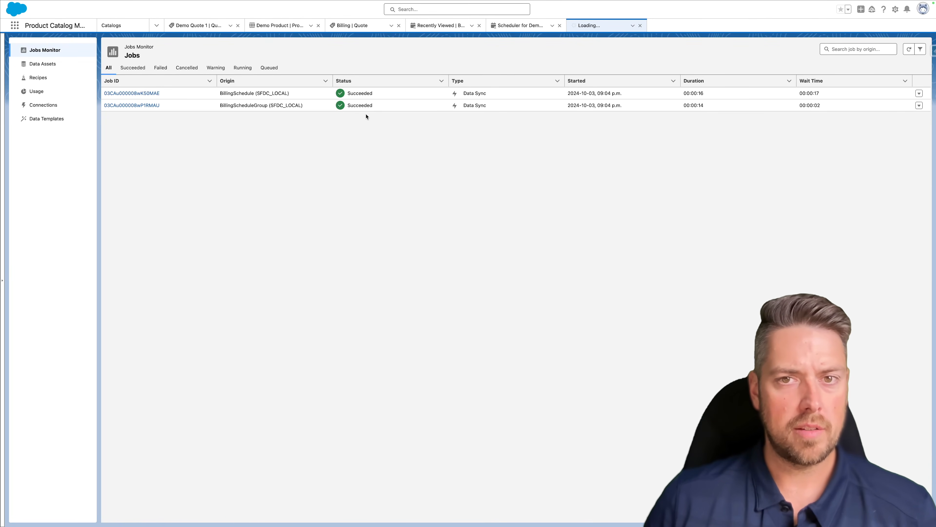
left_click(270, 98)
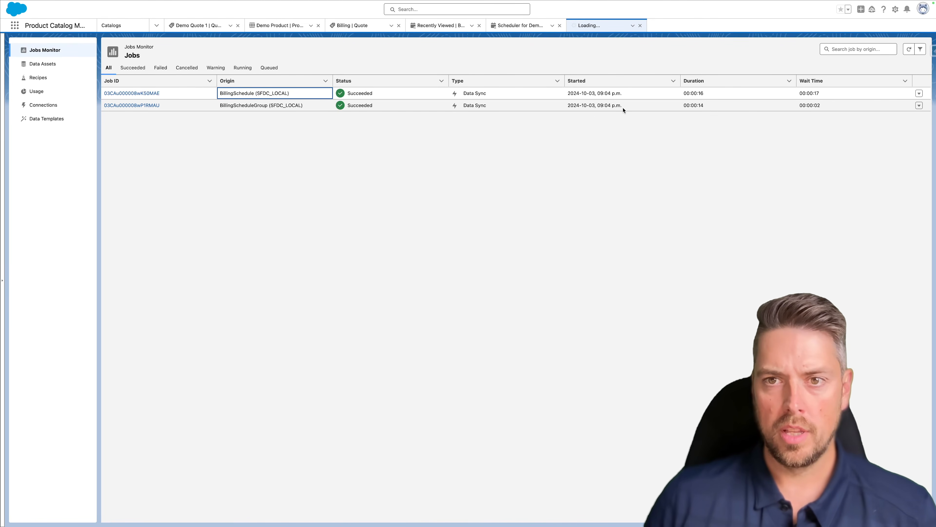
left_click_drag(623, 108, 570, 93)
left_click(570, 91)
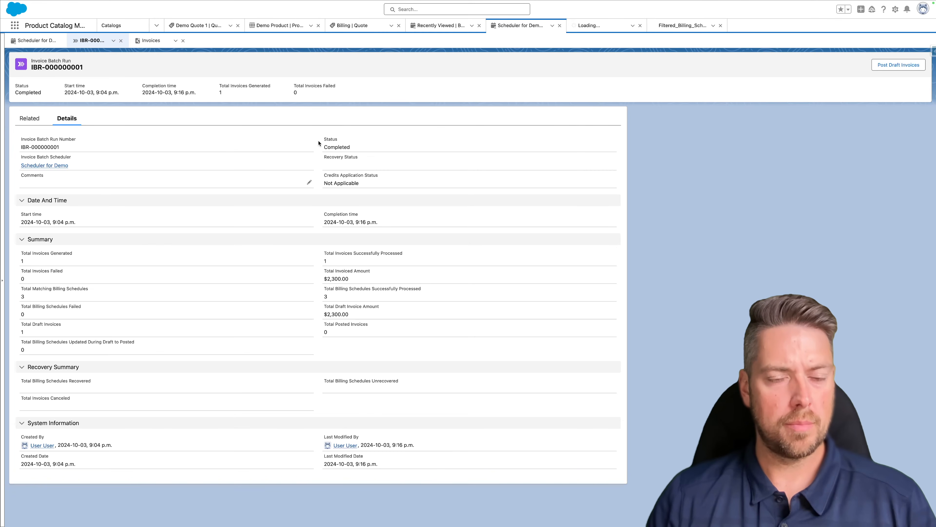
- Confirm the batch run is Completed and open its generated draft invoice DOC-000000001
left_click_drag(324, 138, 363, 147)
left_click(363, 147)
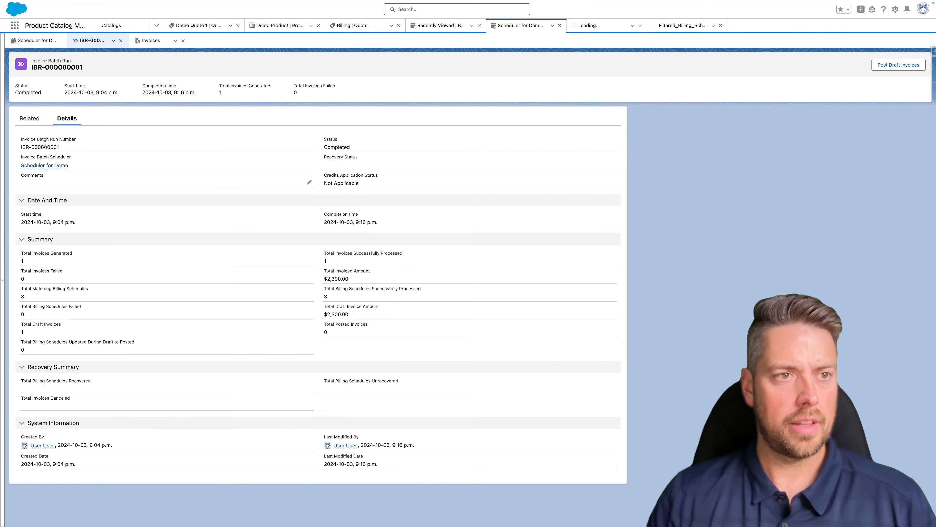
left_click(32, 118)
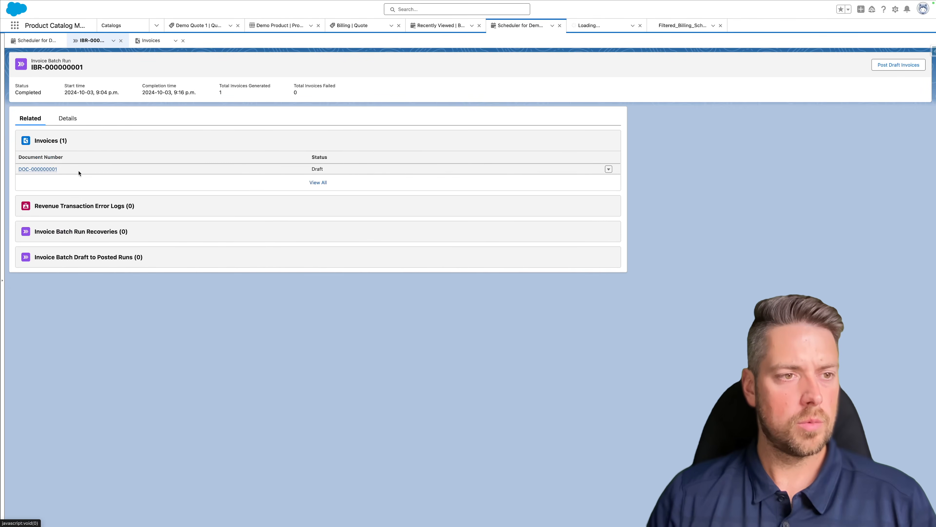
left_click(37, 169)
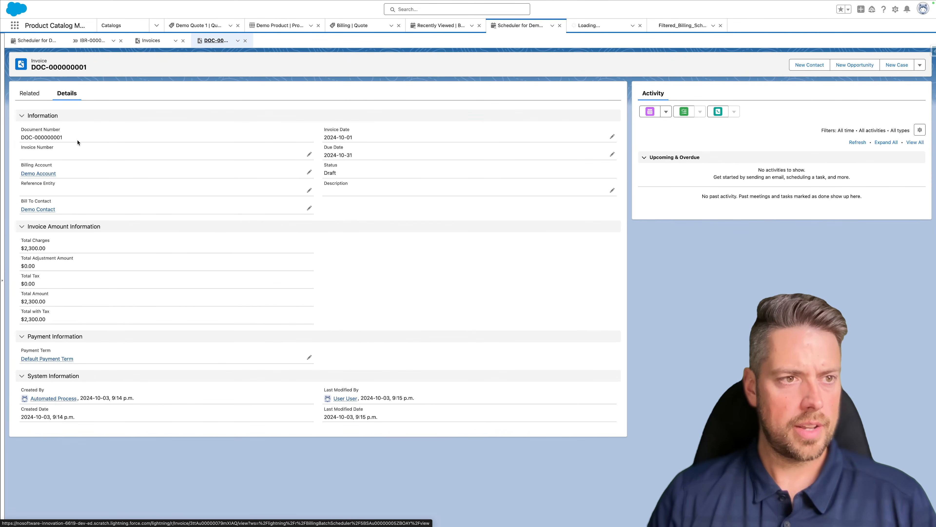
- Check invoice date 2024-10-01, due date 2024-10-31 and $2,300.00 total, then view related records
left_click_drag(363, 141, 323, 133)
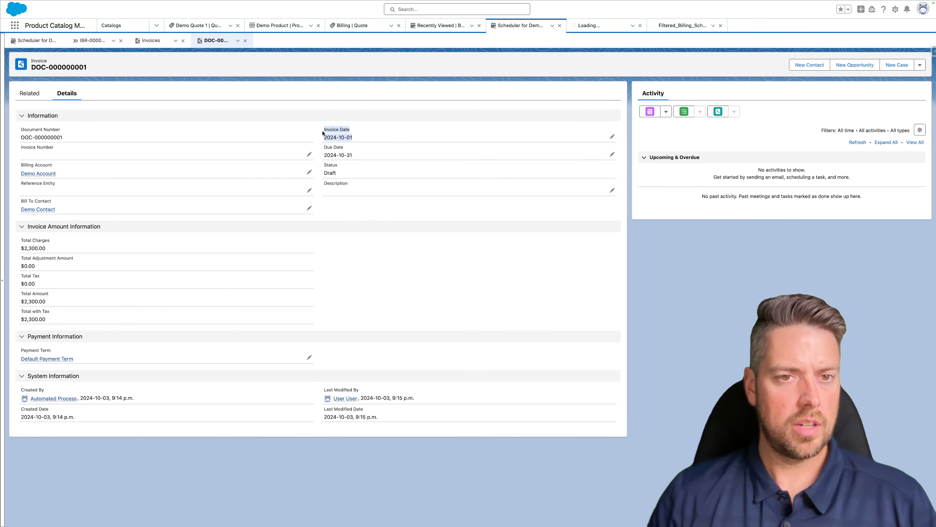
left_click_drag(365, 156, 322, 149)
left_click(317, 152)
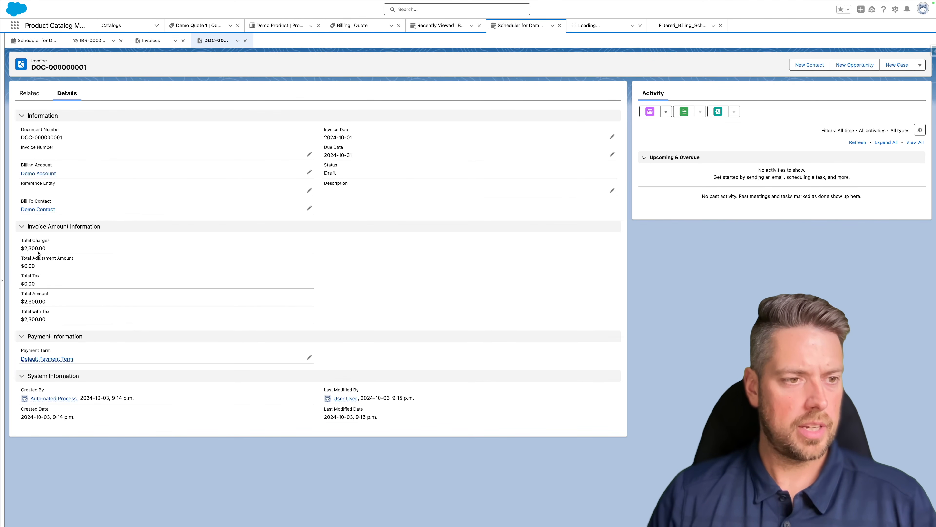
left_click_drag(47, 249, 20, 246)
left_click(20, 245)
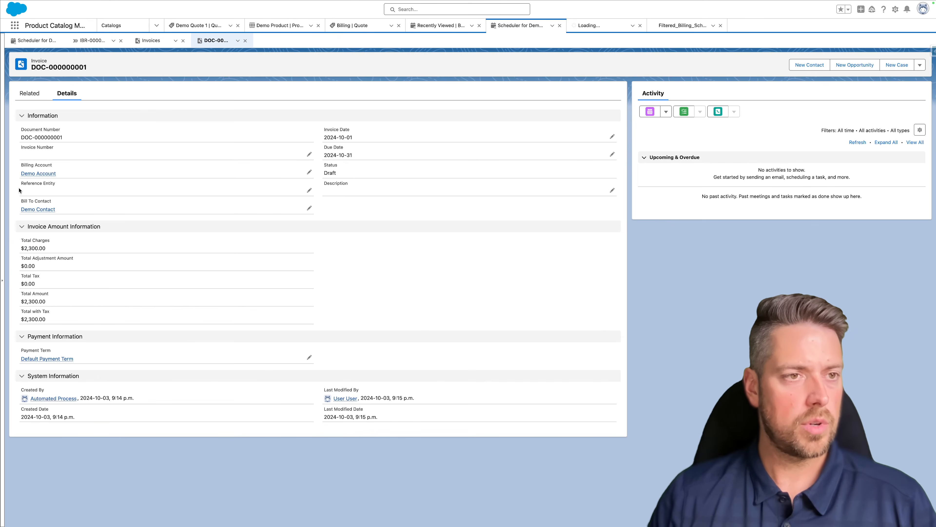
left_click(30, 96)
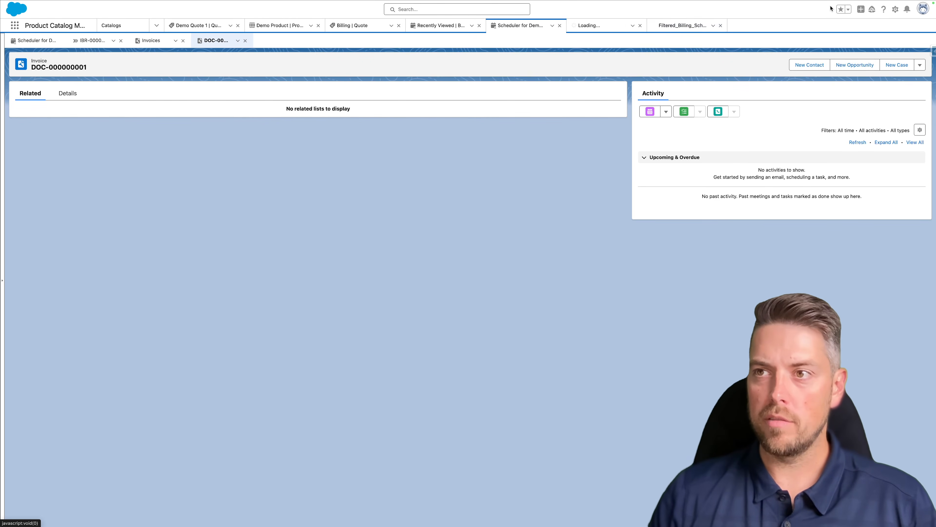
- Open the Invoice object's Invoice Layout in the page layout editor
left_click(895, 9)
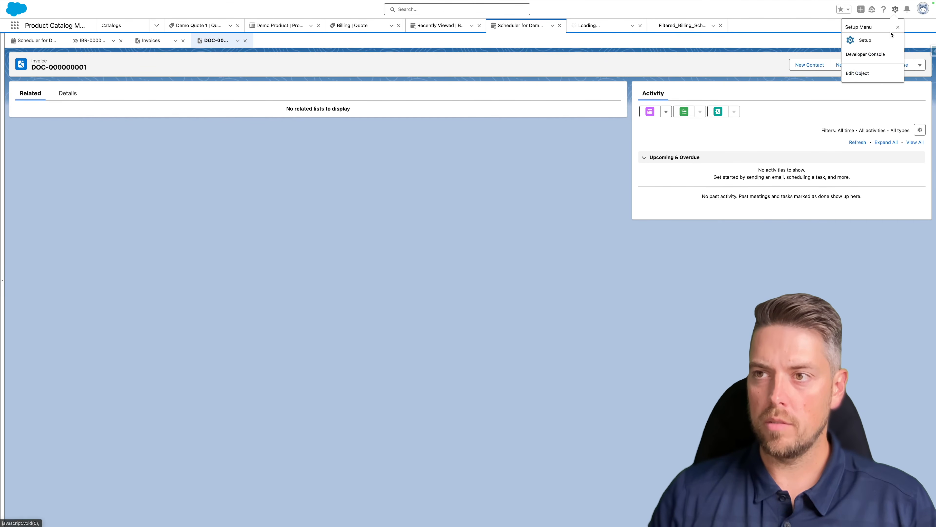
left_click(870, 74)
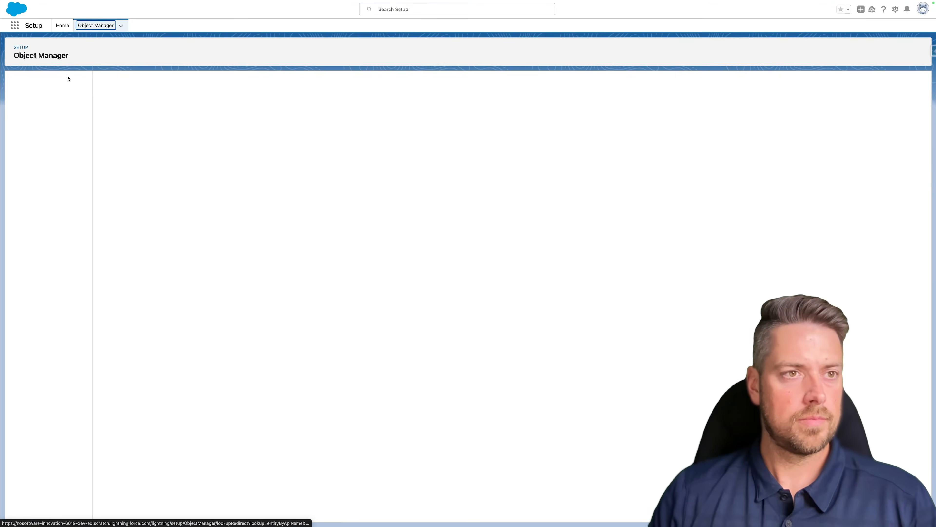
left_click(33, 111)
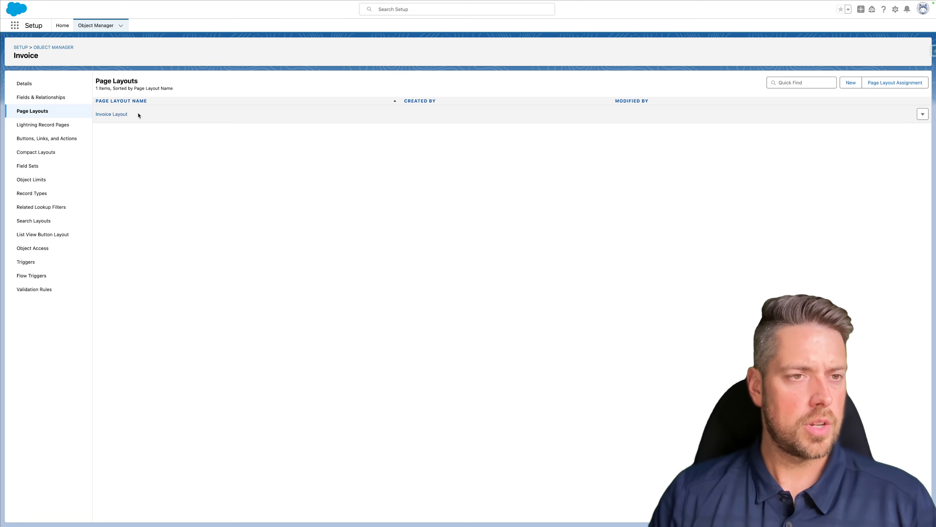
left_click(112, 115)
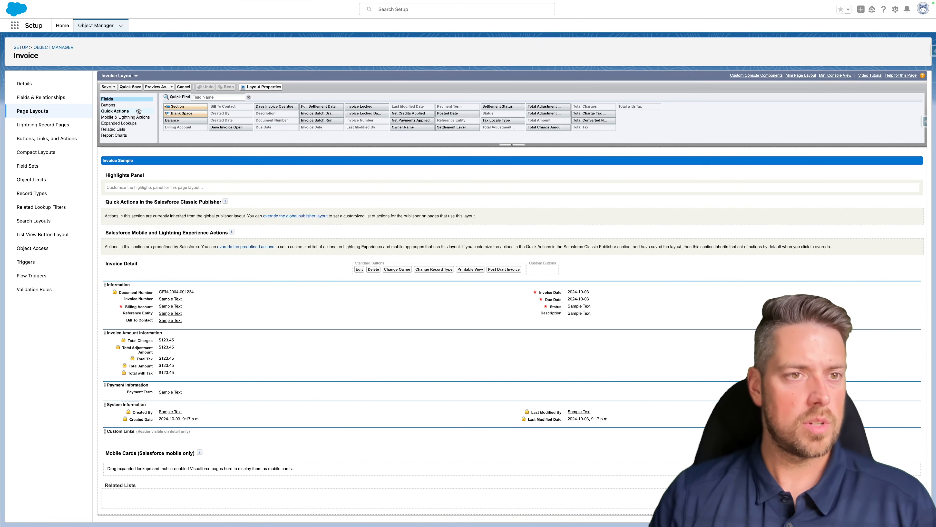
- Drag Invoice Lines into the layout's related lists and save, overwriting users' related list customizations
left_click(114, 129)
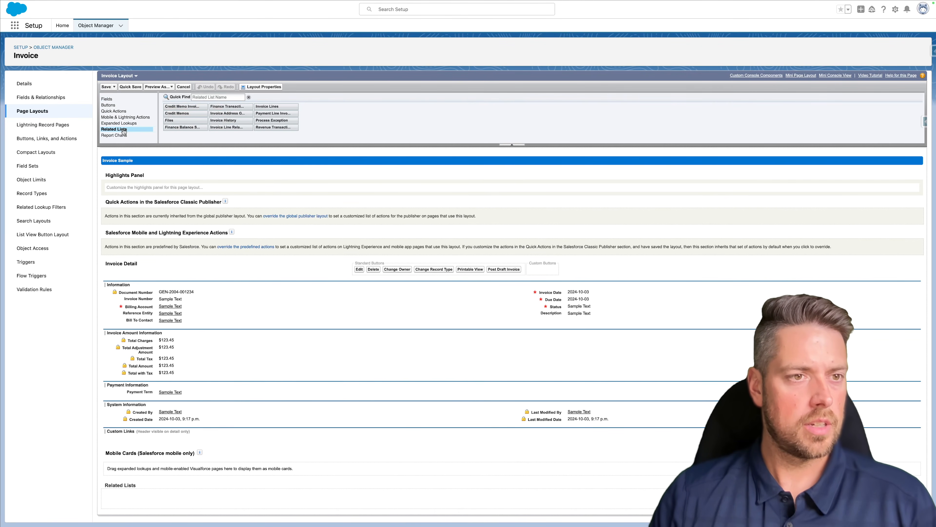
left_click_drag(267, 106, 162, 502)
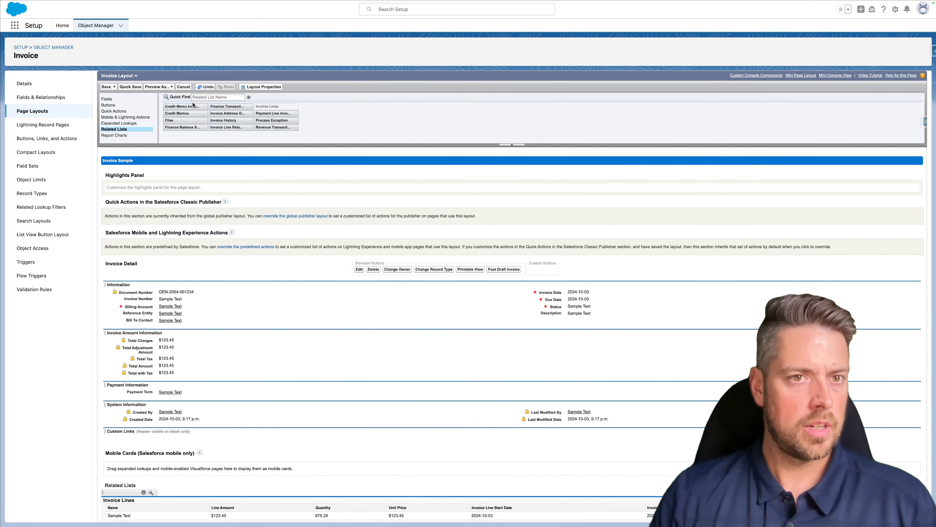
left_click(107, 87)
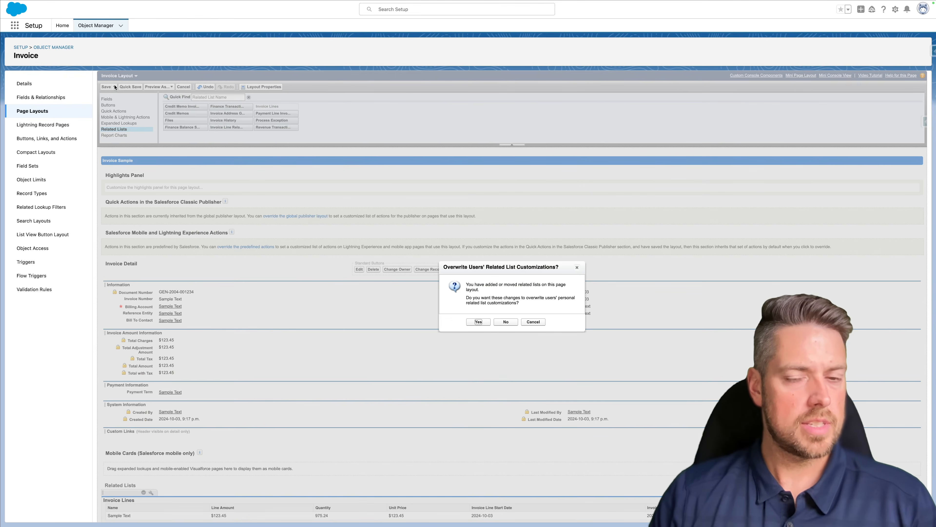
left_click(472, 323)
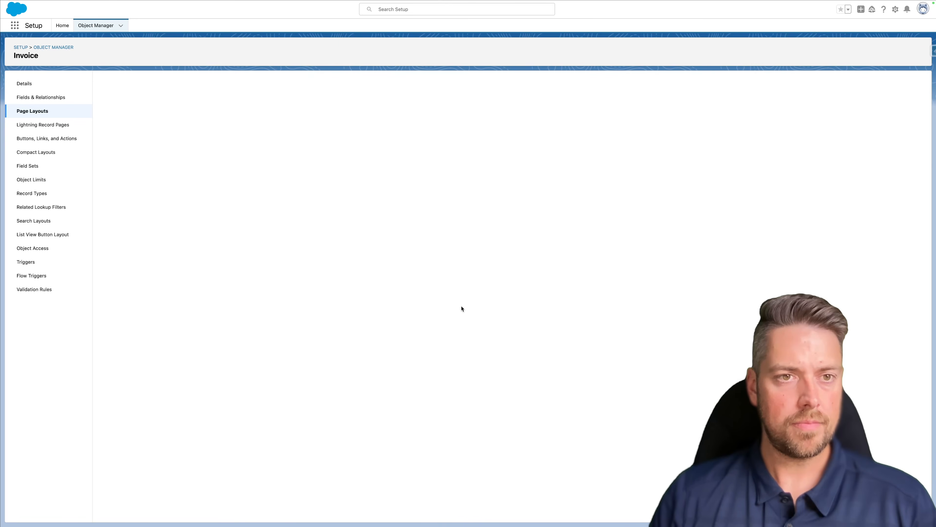
mouse_move(338, 2)
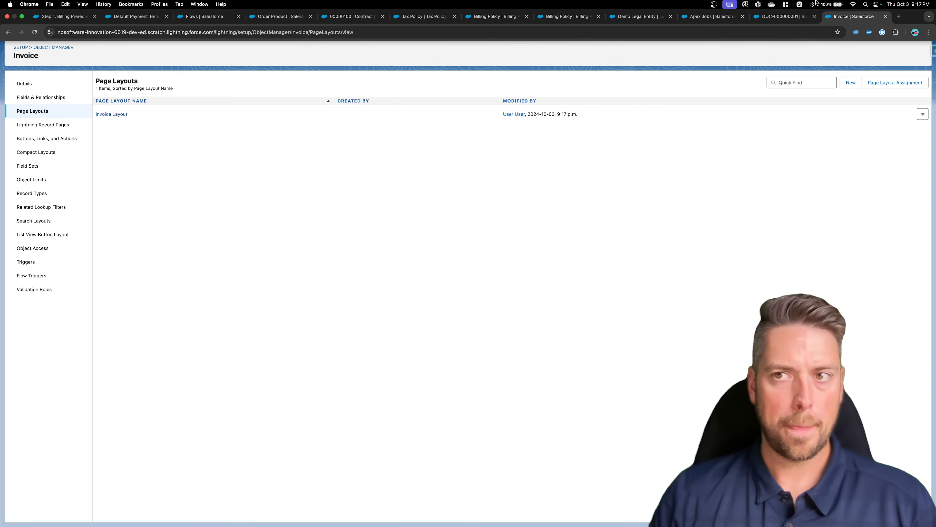
left_click(783, 17)
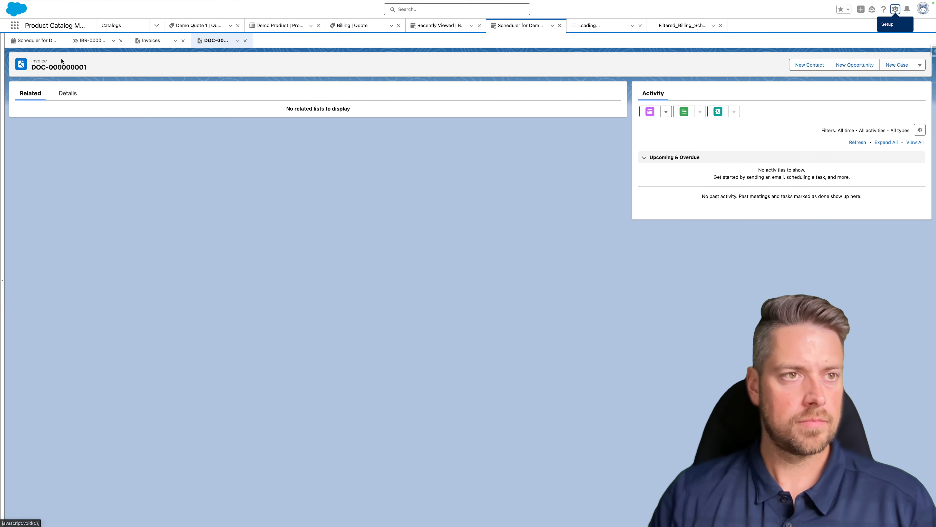
- Refresh DOC-000000001 and verify invoice lines Yearly $1,200.00, One-Time $1,000.00 and Monthly $100.00
left_click(42, 19)
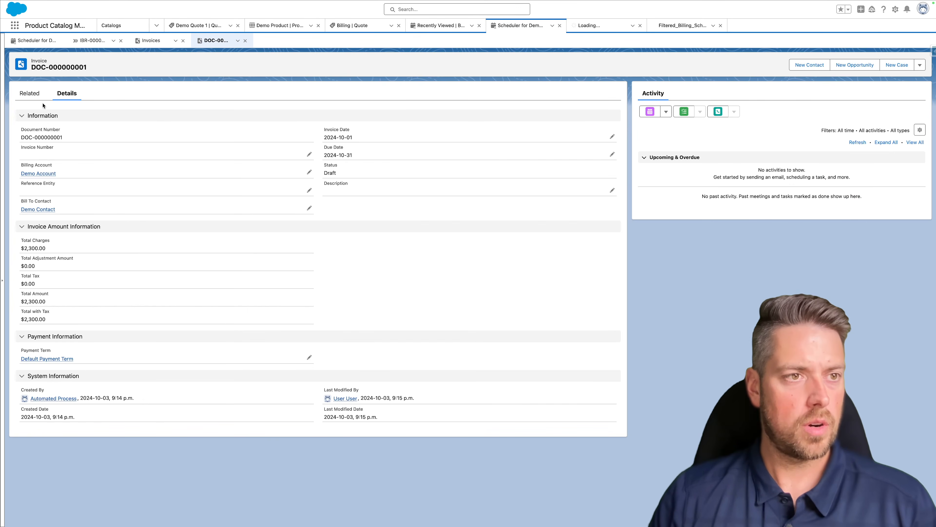
left_click(37, 98)
mouse_move(68, 155)
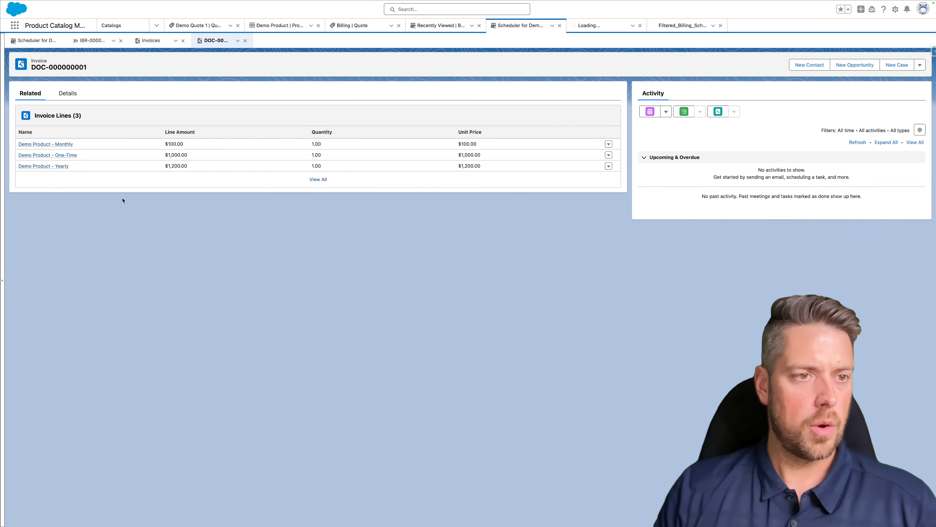
left_click_drag(192, 167, 162, 156)
left_click(164, 157)
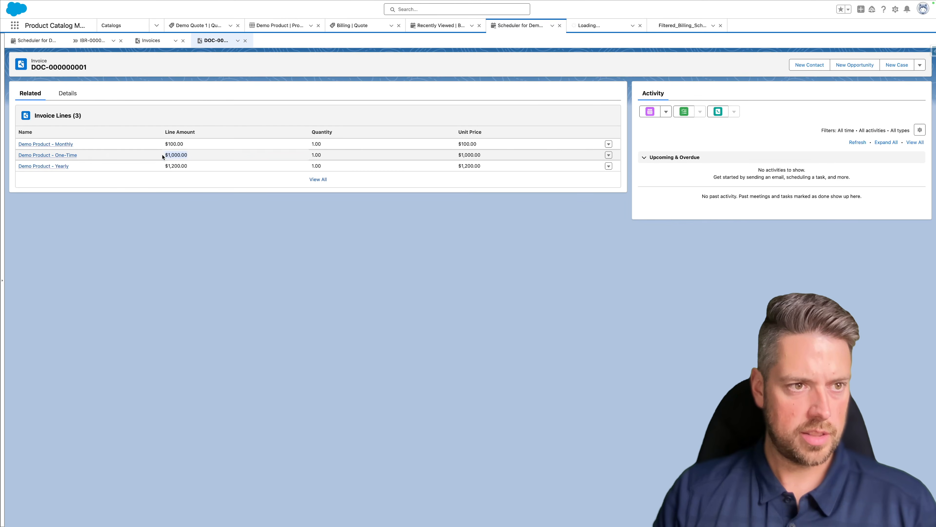
left_click_drag(183, 144, 164, 144)
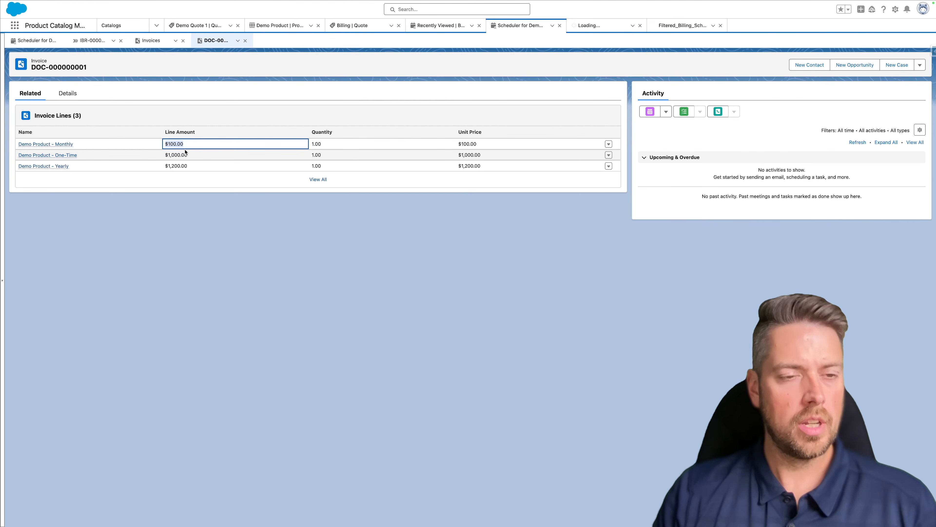
left_click(193, 149)
left_click_drag(184, 144, 169, 145)
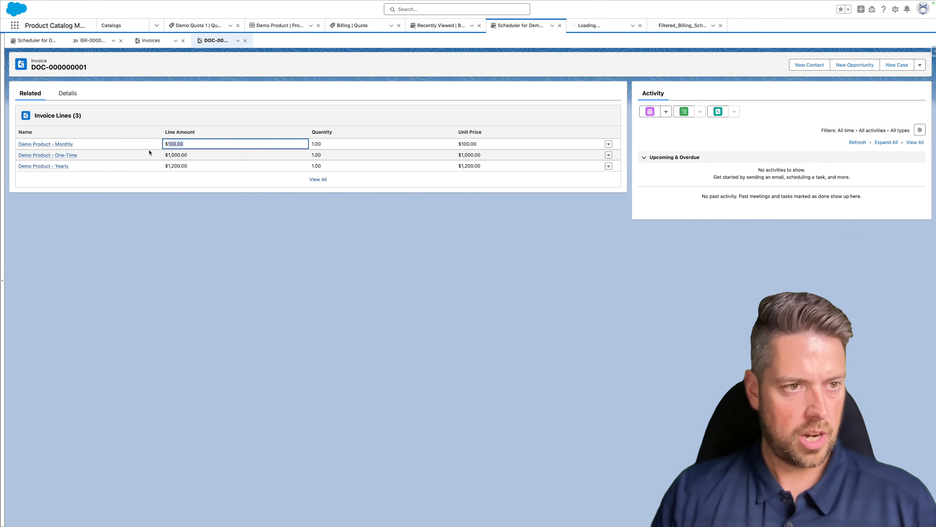
left_click(180, 148)
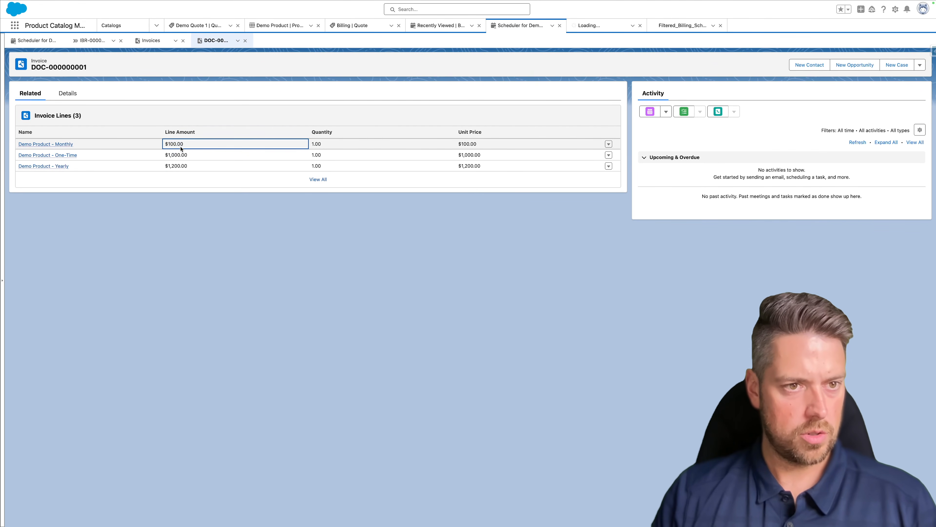
left_click(62, 96)
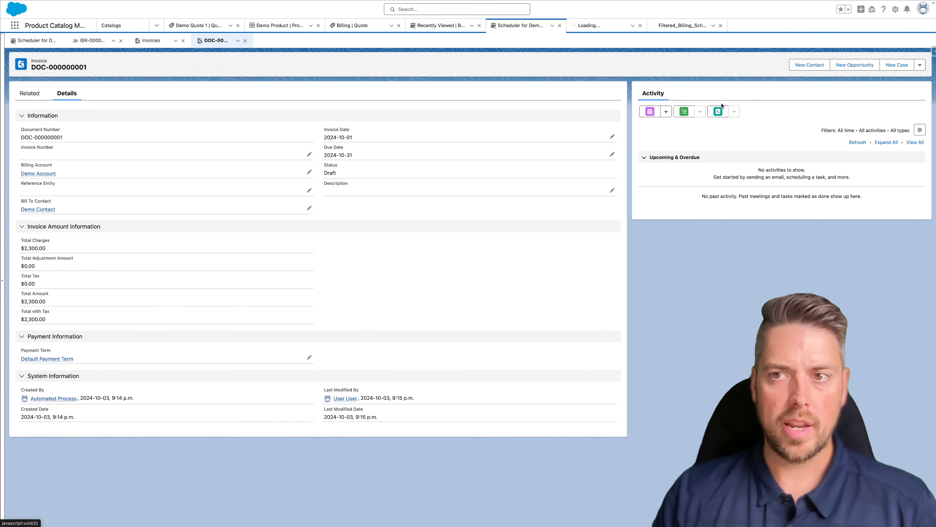
- Choose Post Draft Invoice from the DOC-000000001 header actions menu
left_click(920, 64)
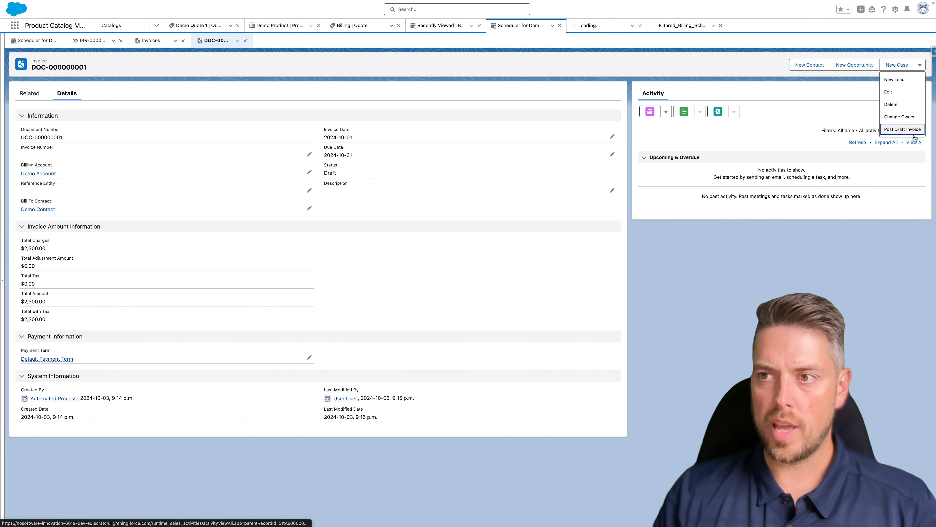
left_click(907, 130)
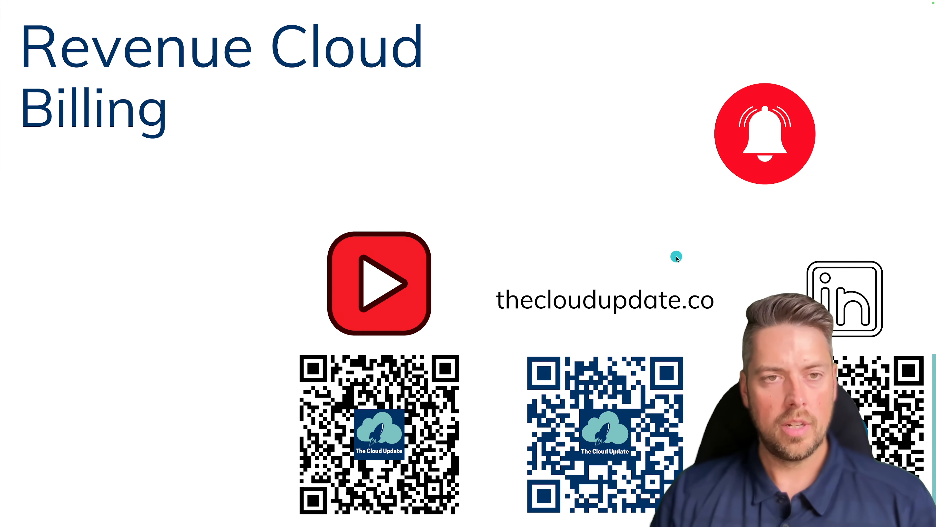
- Advance to the Revenue Cloud Billing end card with thecloudupdate.co and QR codes
left_click(677, 258)
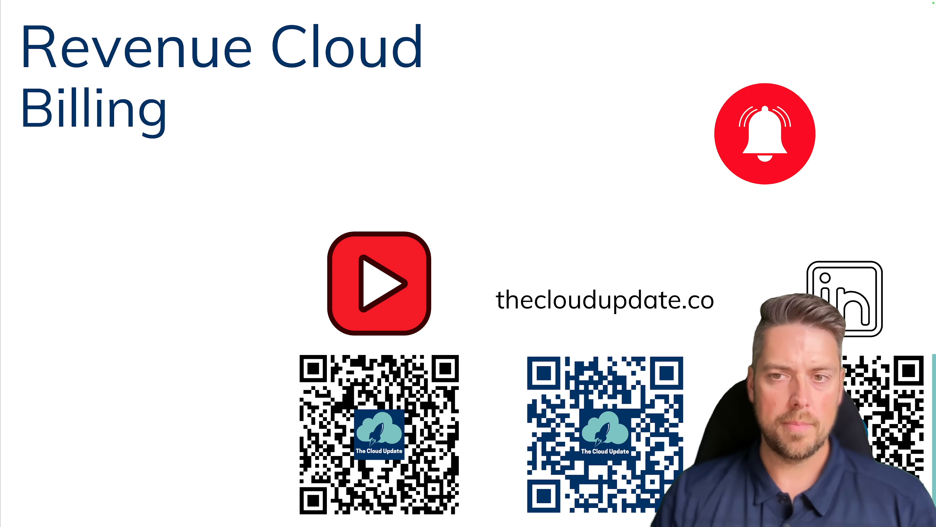
left_click(659, 246)
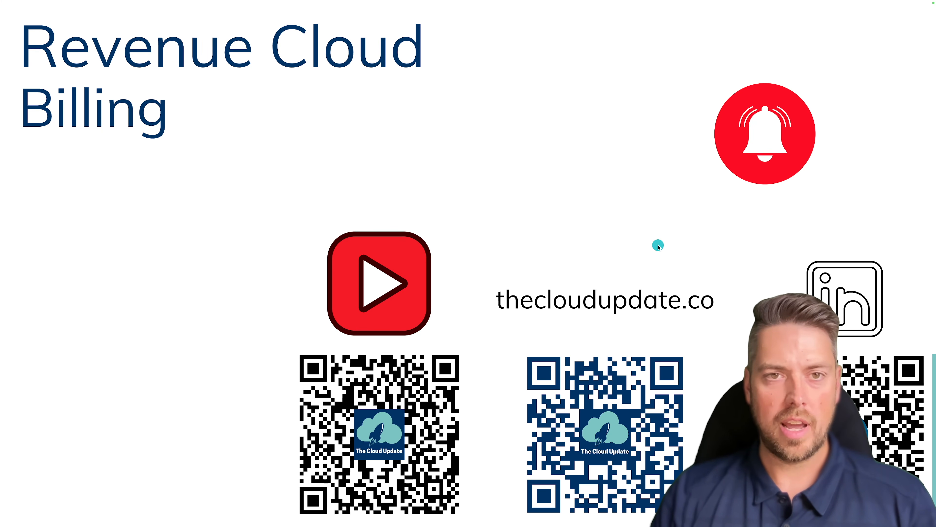